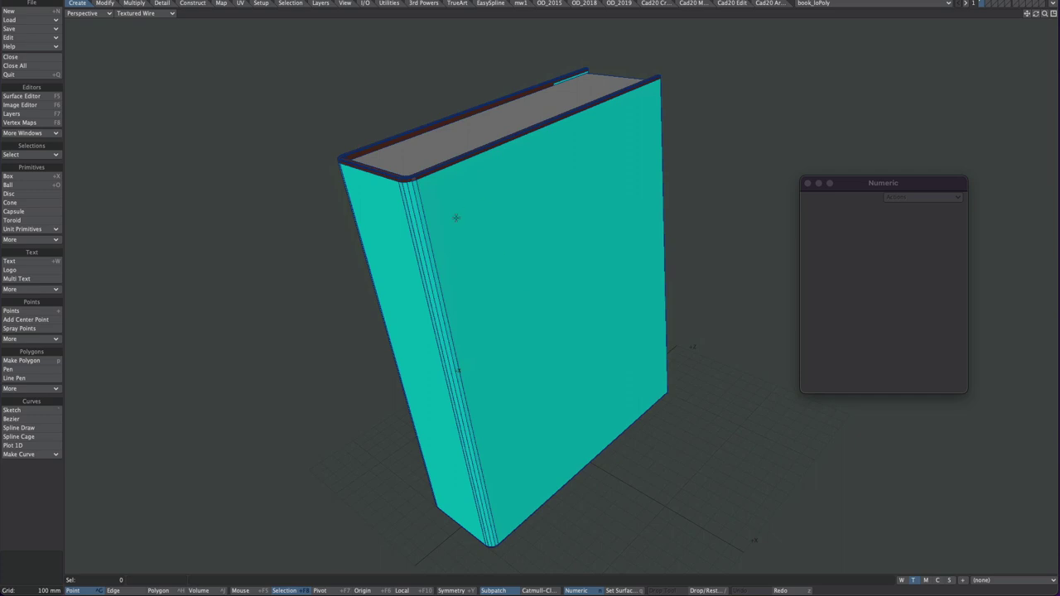
Try moving separate parts of the book model away from each other with LWB Translate, and undo the moves.
left_click_drag(517, 303, 512, 340, "alt")
key("t")
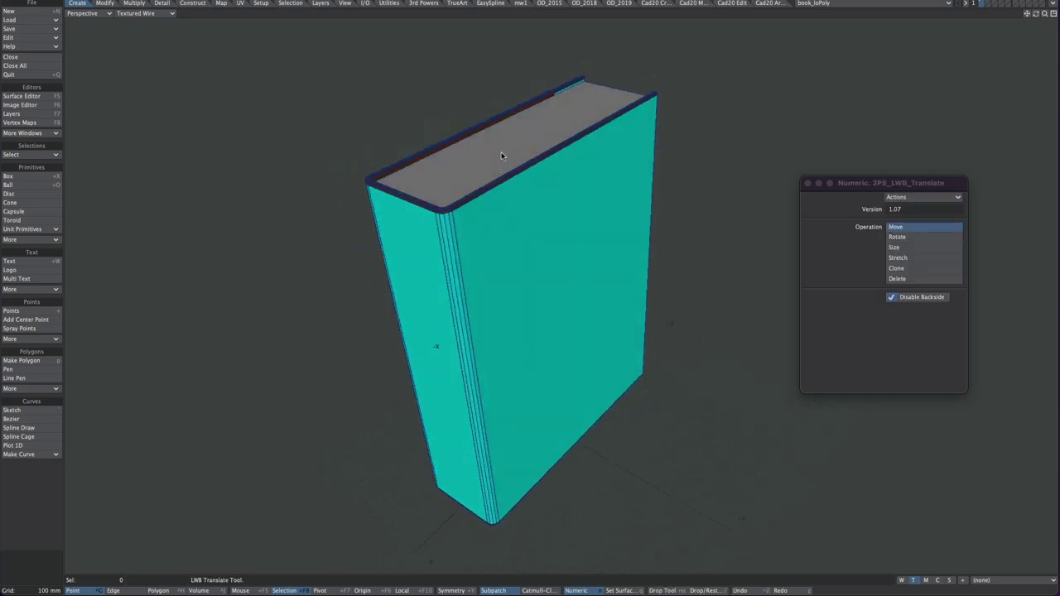
left_click_drag(473, 163, 498, 116)
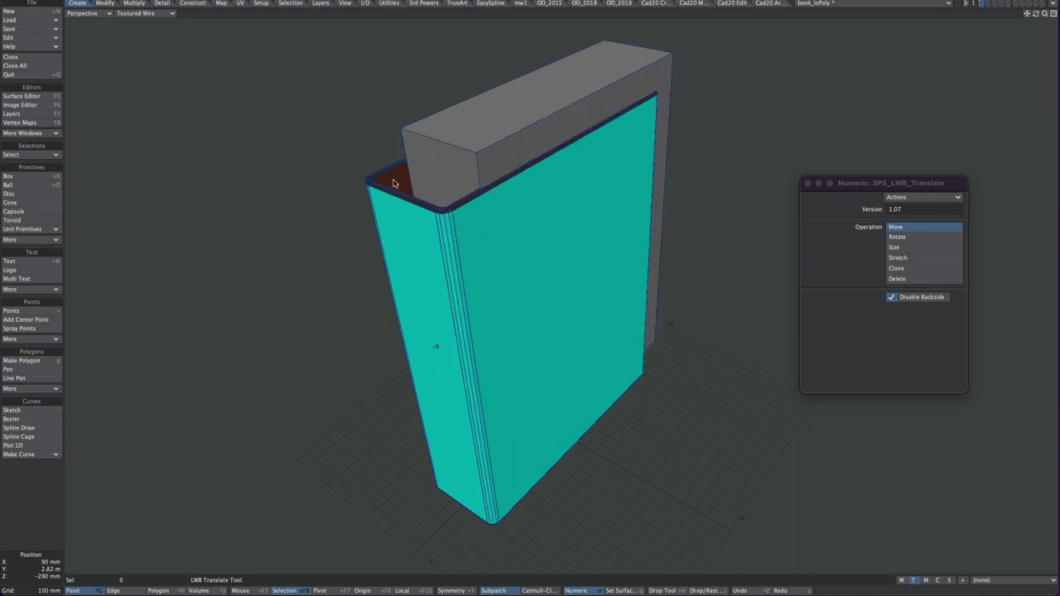
left_click_drag(393, 181, 389, 141)
left_click_drag(463, 237, 473, 326)
key("ctrl+z")
key("ctrl+z")
Inspect the book's surface list and the sleeve's UVMap layout in a UV Texture view, and return to the Perspective view.
key("F5")
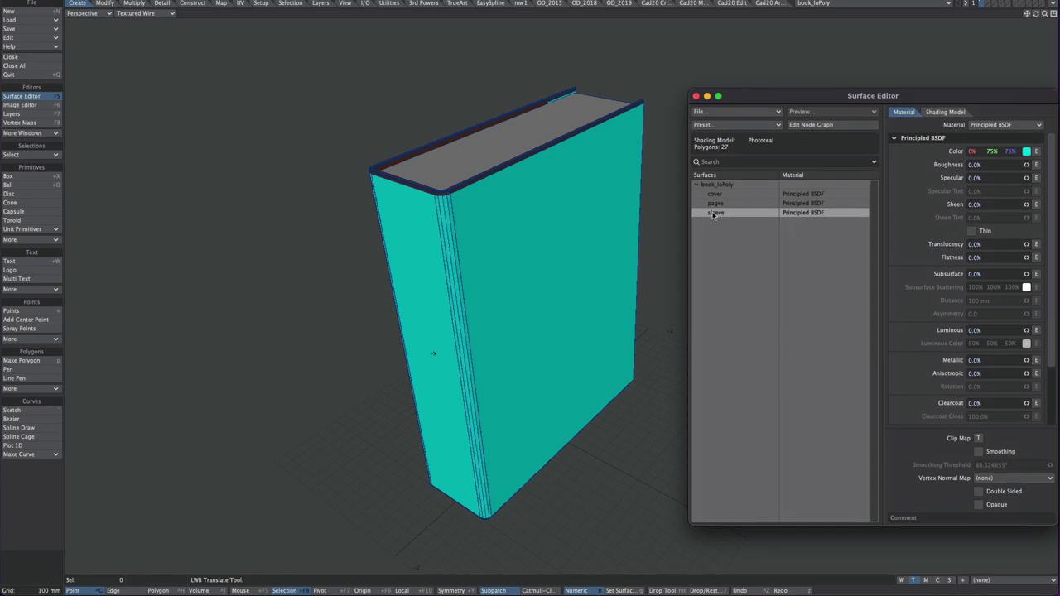
left_click(92, 14)
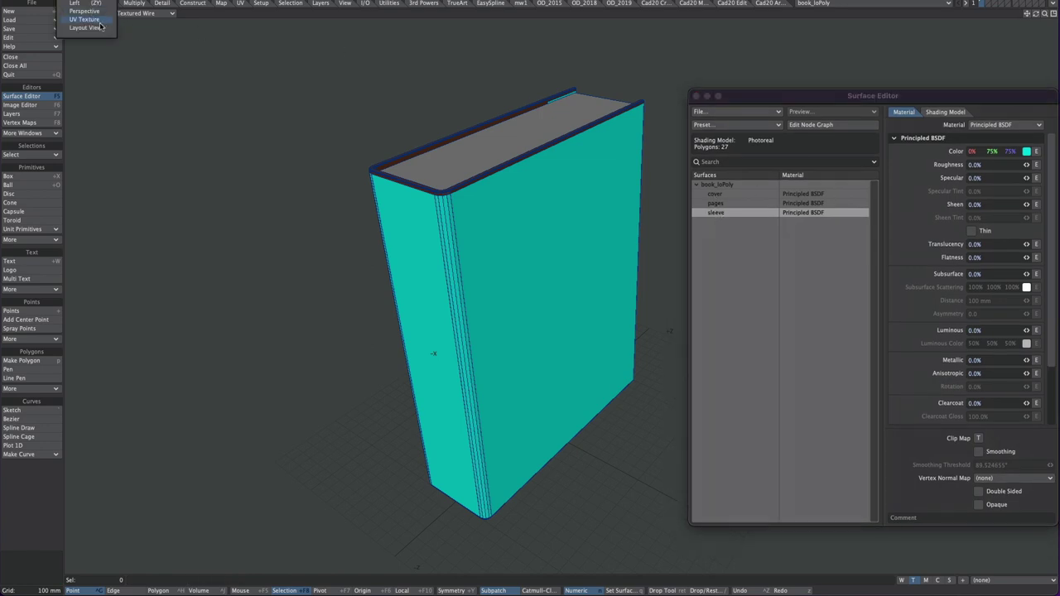
left_click(100, 28)
left_click(982, 580)
left_click(982, 580)
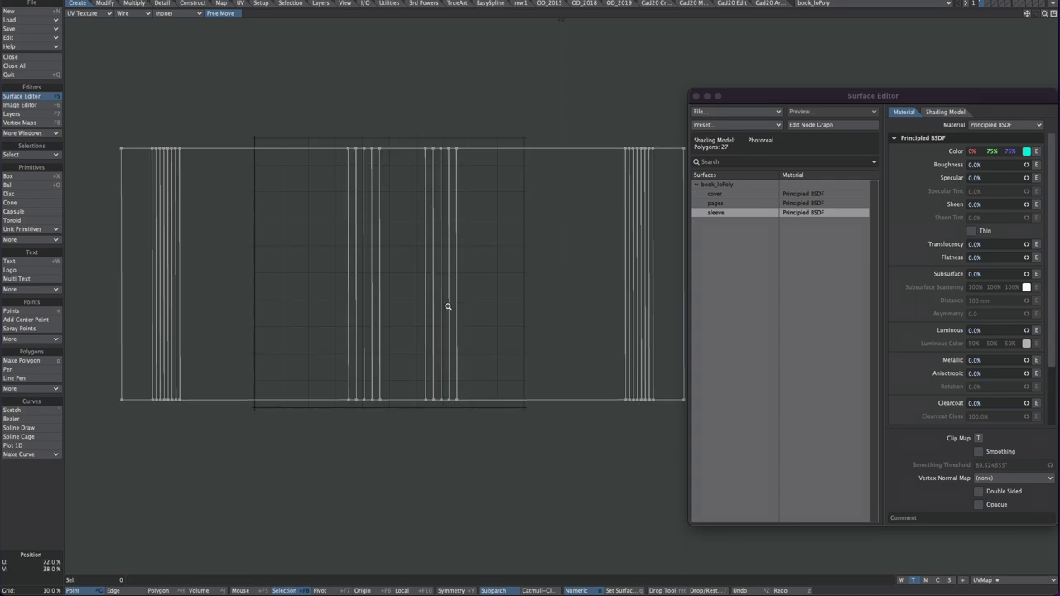
scroll(448, 305, "down", 2)
left_click_drag(453, 305, 439, 305, "alt")
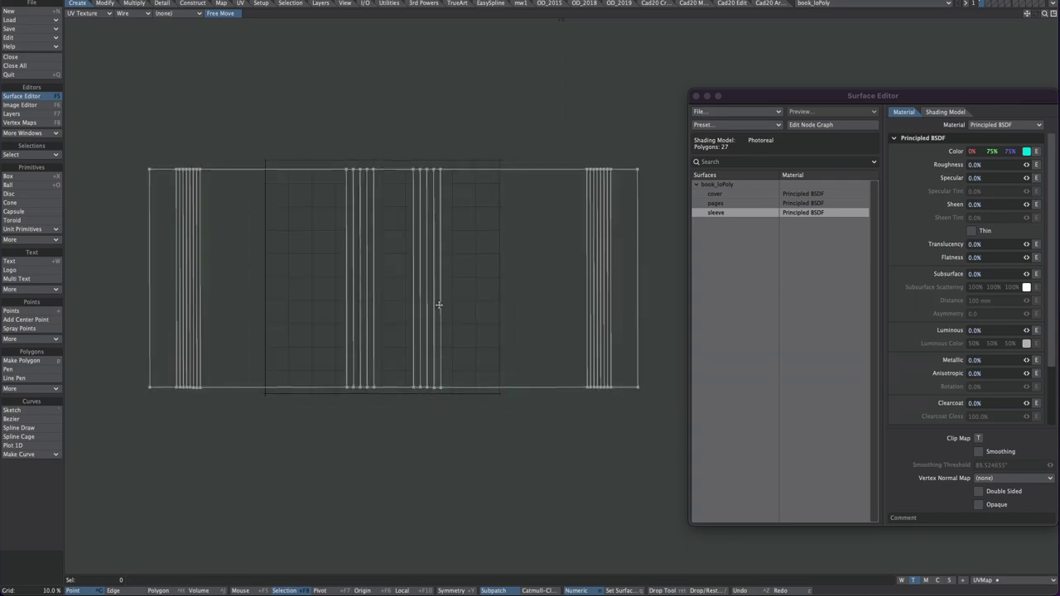
left_click(109, 14)
left_click(107, 5)
left_click_drag(504, 271, 414, 221, "alt")
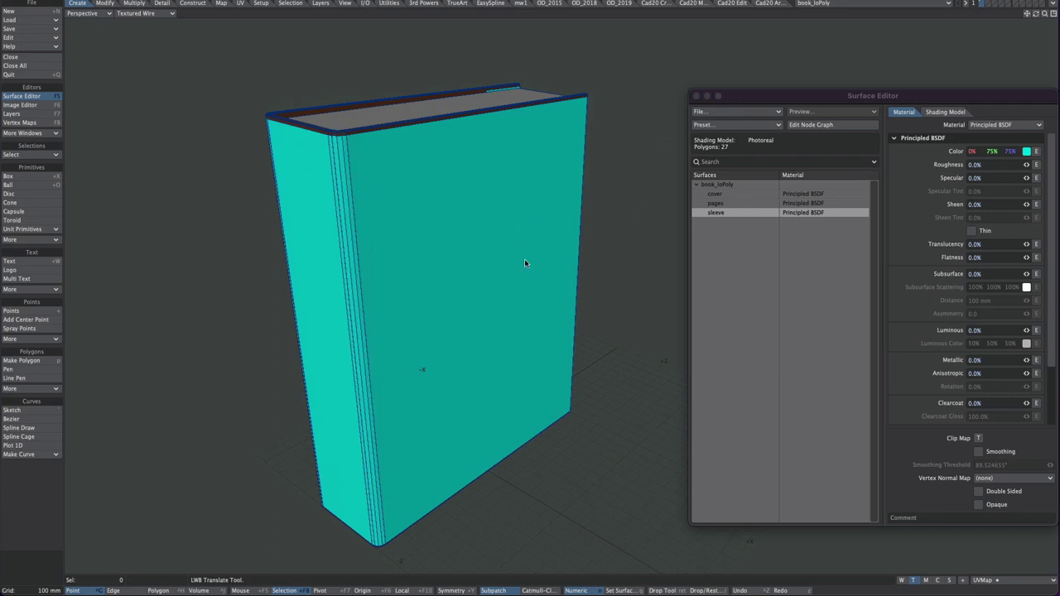
Switch to Layout and change the perspective viewport's shading option so that the book's dark front cover is lit.
key("F12")
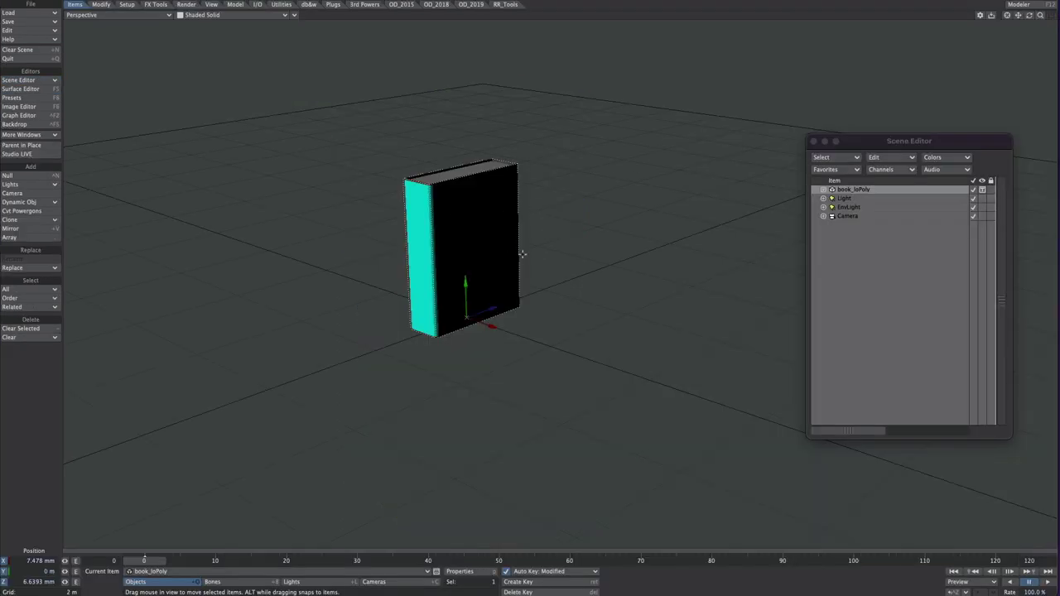
left_click_drag(515, 246, 543, 257, "ctrl+alt")
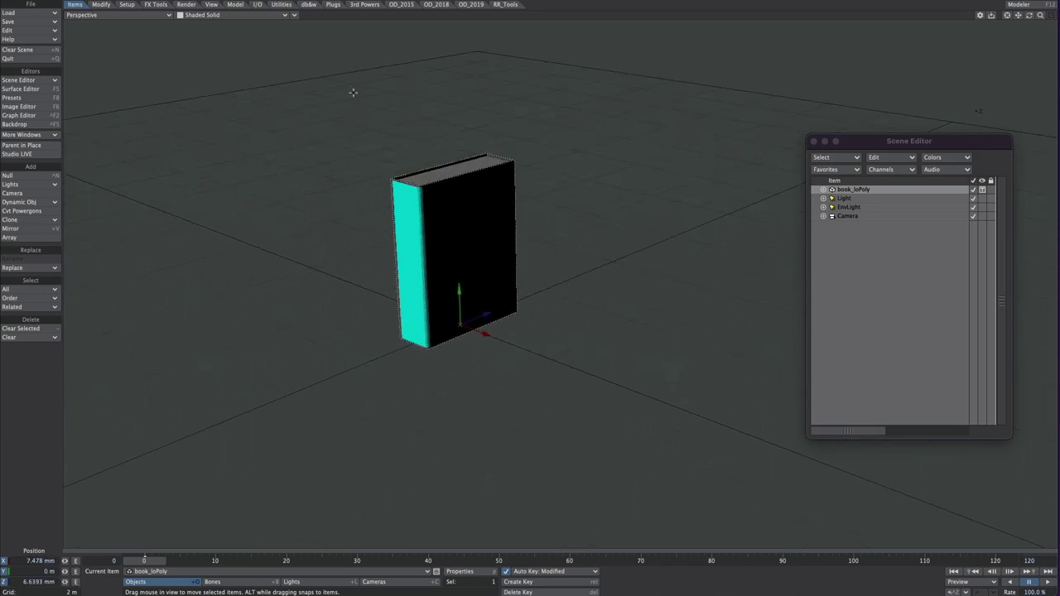
left_click(295, 17)
left_click(284, 47)
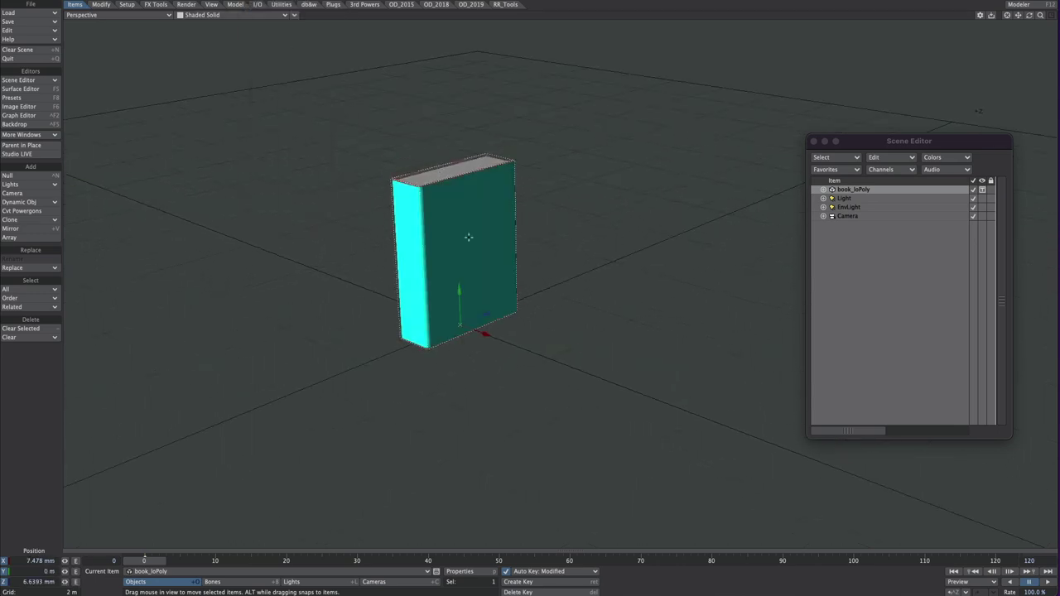
left_click_drag(497, 236, 468, 204, "alt")
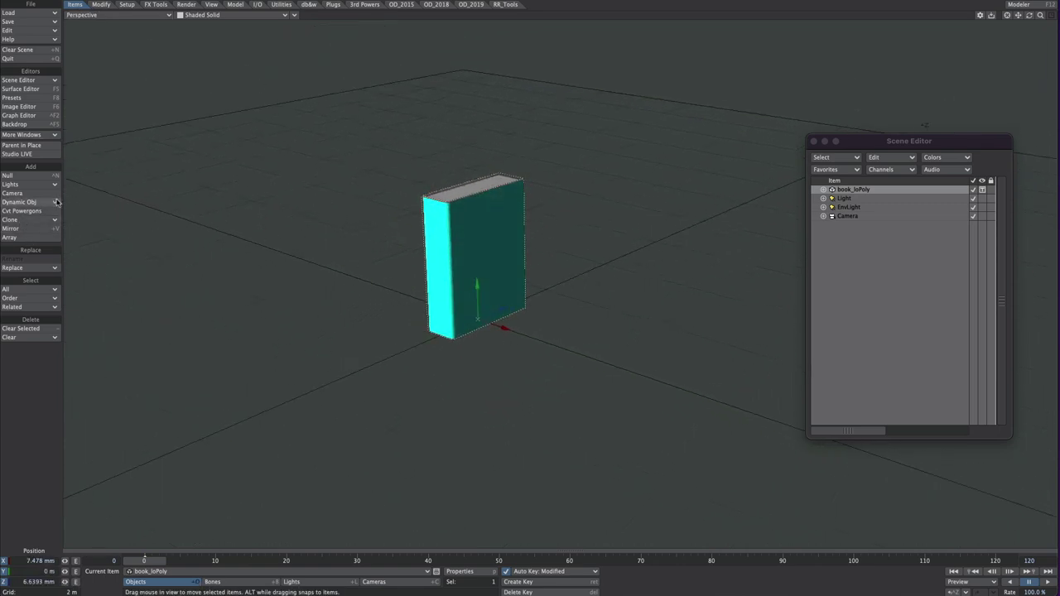
Create an instance of book_loPoly and hide the original book.
left_click(23, 221)
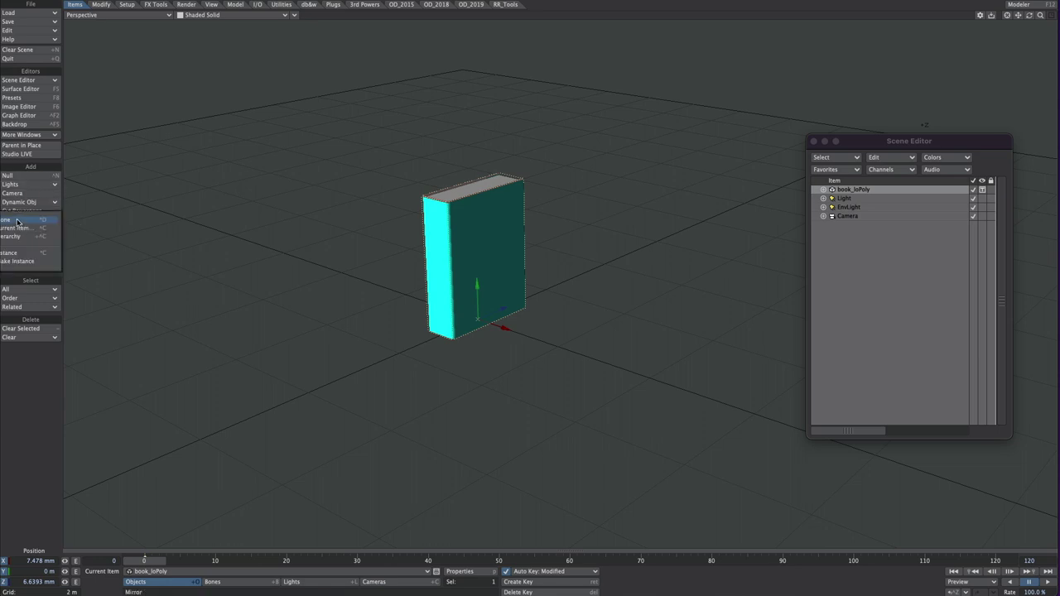
left_click(56, 253)
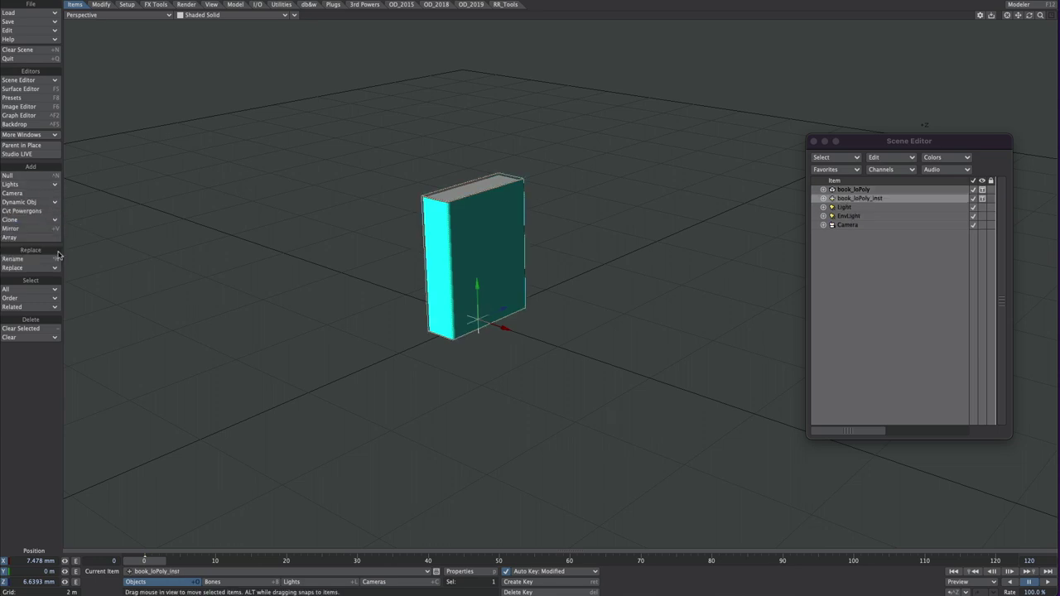
left_click_drag(543, 261, 744, 225, "alt")
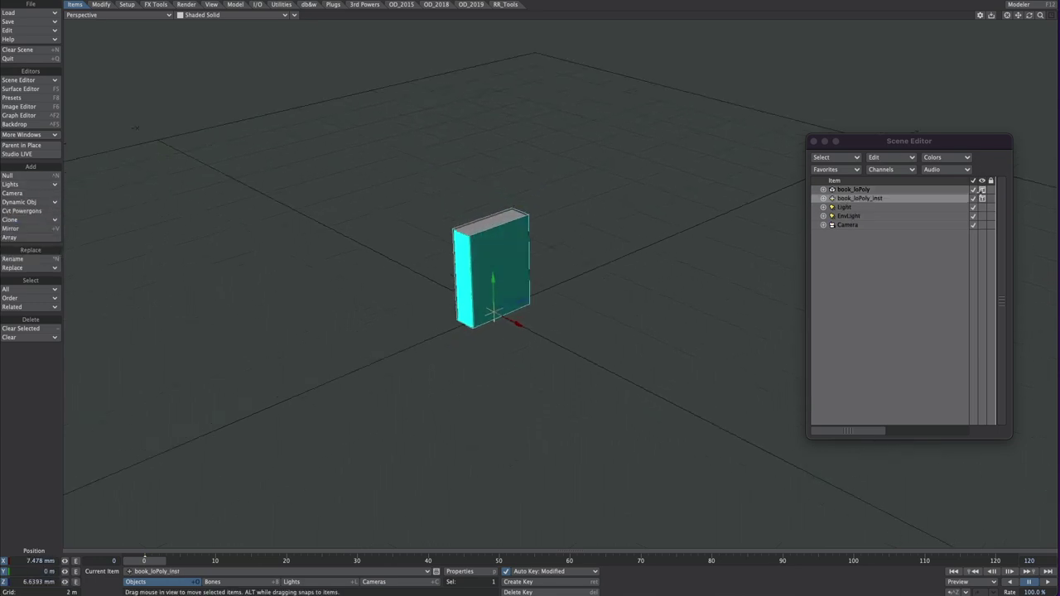
left_click(982, 188)
left_click(981, 164)
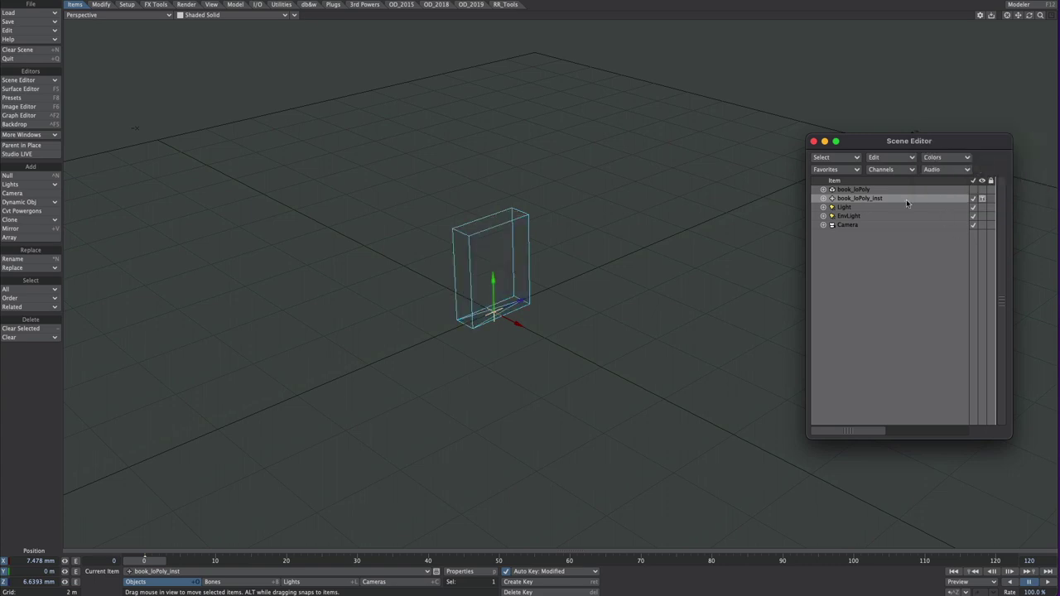
Open the Instance Generator of book_loPoly_inst and set the book's display to Textured Shaded Solid.
key("p")
left_click_drag(920, 412, 842, 95)
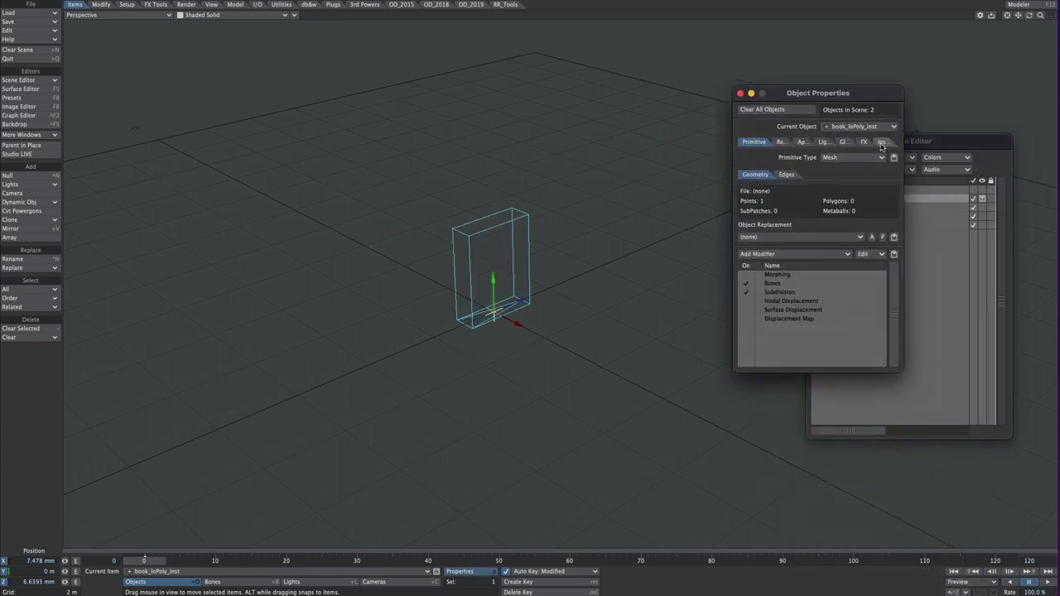
left_click(883, 144)
double_click(808, 179)
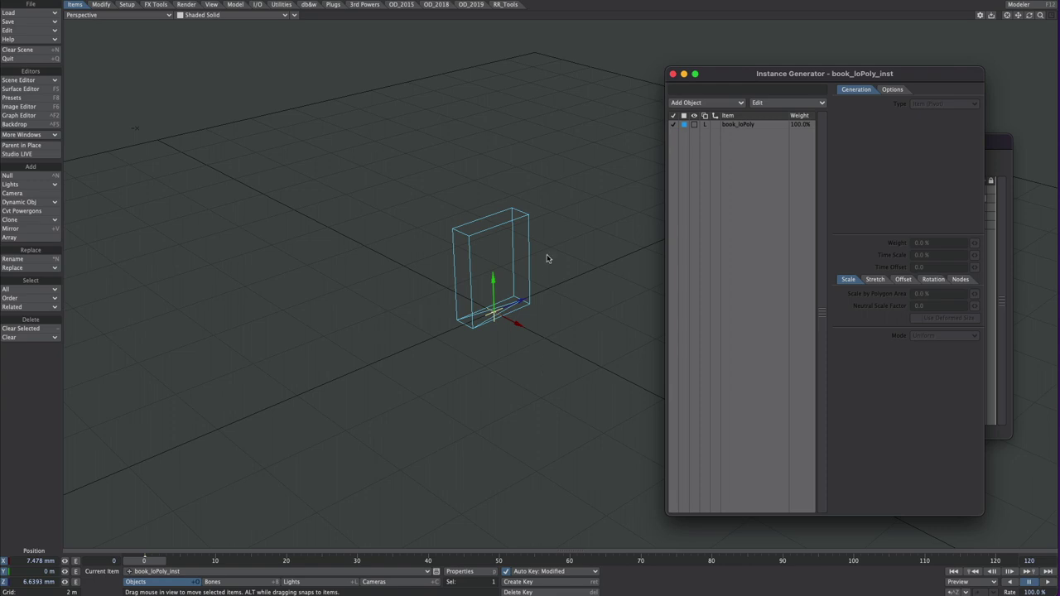
left_click(695, 125)
left_click(700, 125)
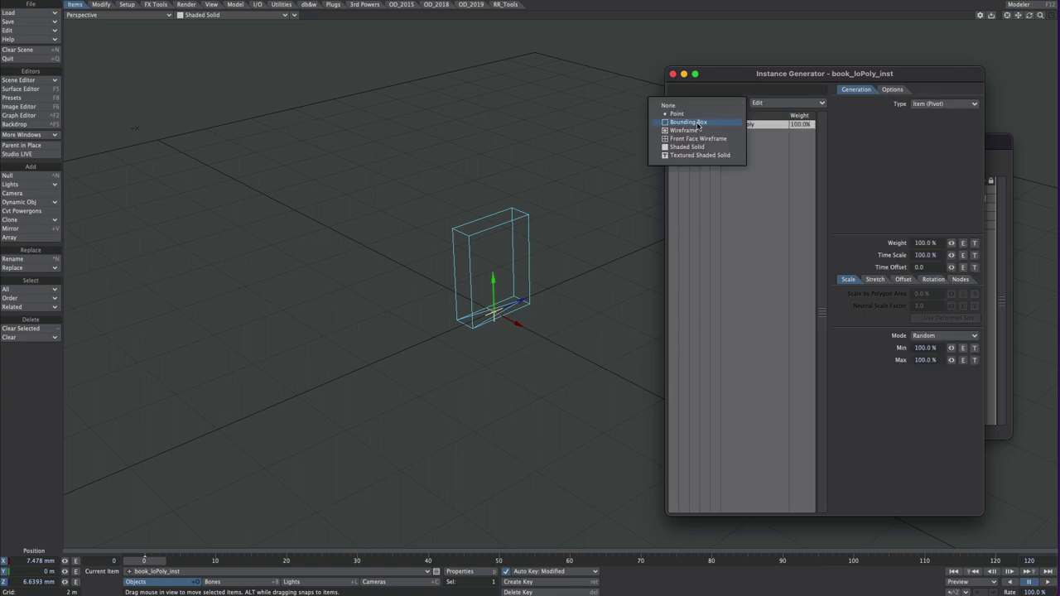
left_click(714, 159)
left_click_drag(629, 87, 667, 103, "alt")
Set the generation type to Rectangular Array with Y and Z instances both at 1.
left_click(918, 106)
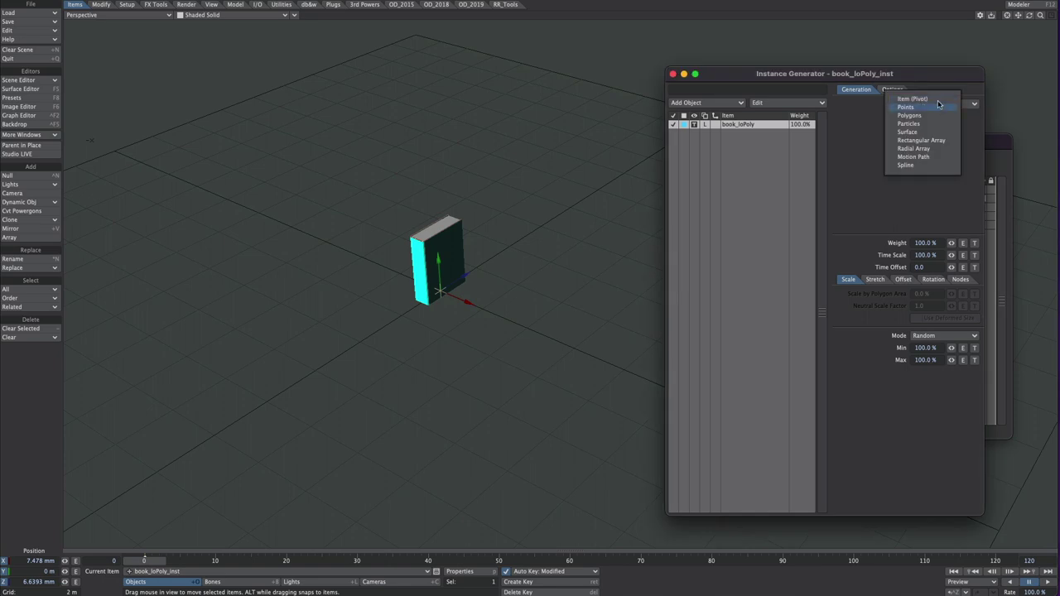
left_click(926, 140)
left_click_drag(539, 265, 507, 285, "alt")
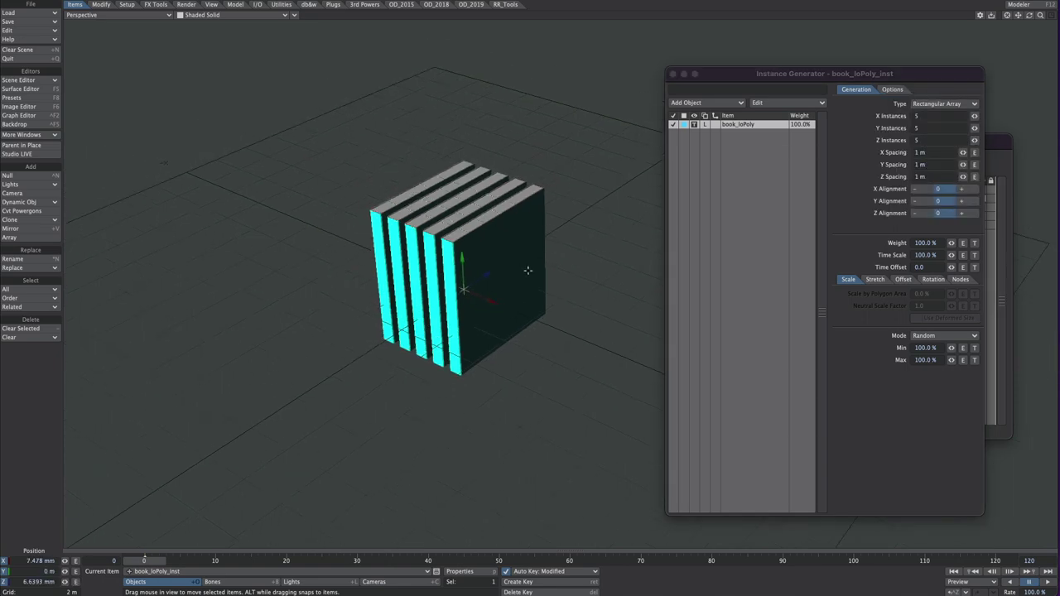
scroll(485, 308, "up", 2)
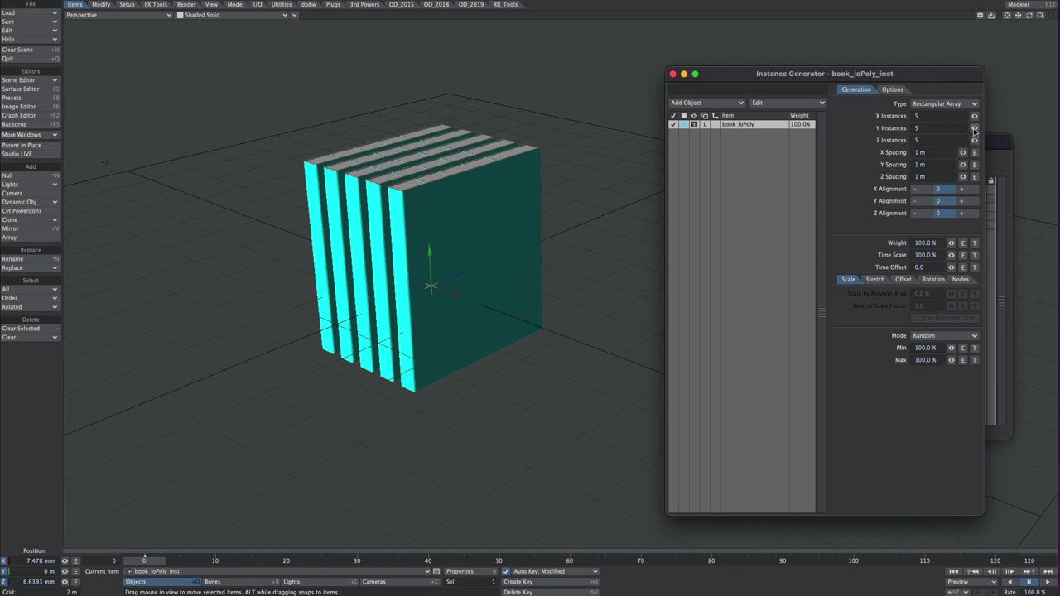
left_click_drag(976, 129, 702, 145)
left_click_drag(974, 141, 401, 213)
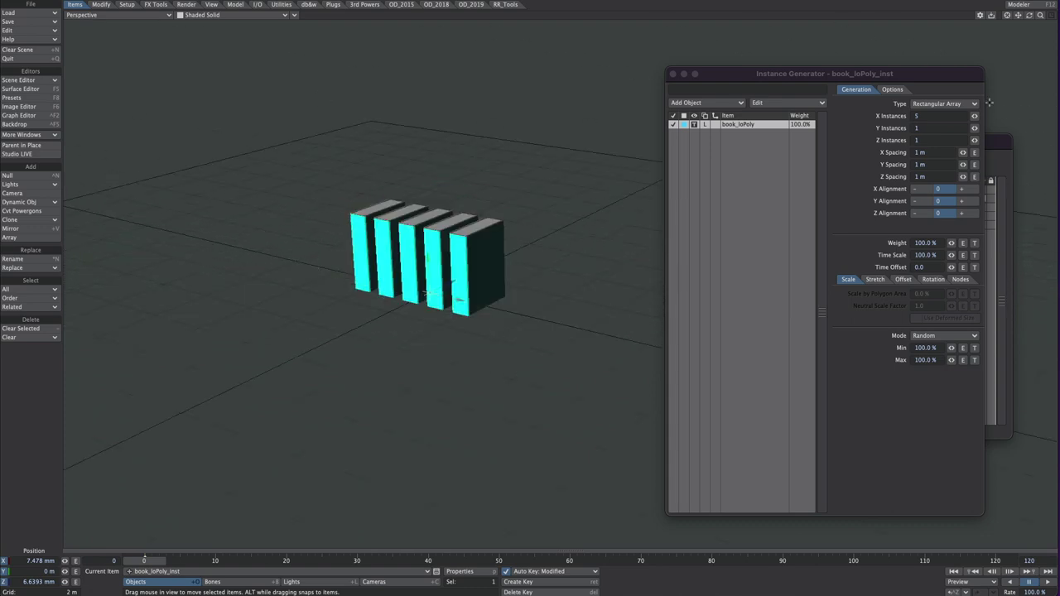
Set the array's Y instances to 3 and the Y spacing to 4.85 m.
left_click_drag(973, 129, 1028, 165)
left_click_drag(407, 255, 389, 212, "alt")
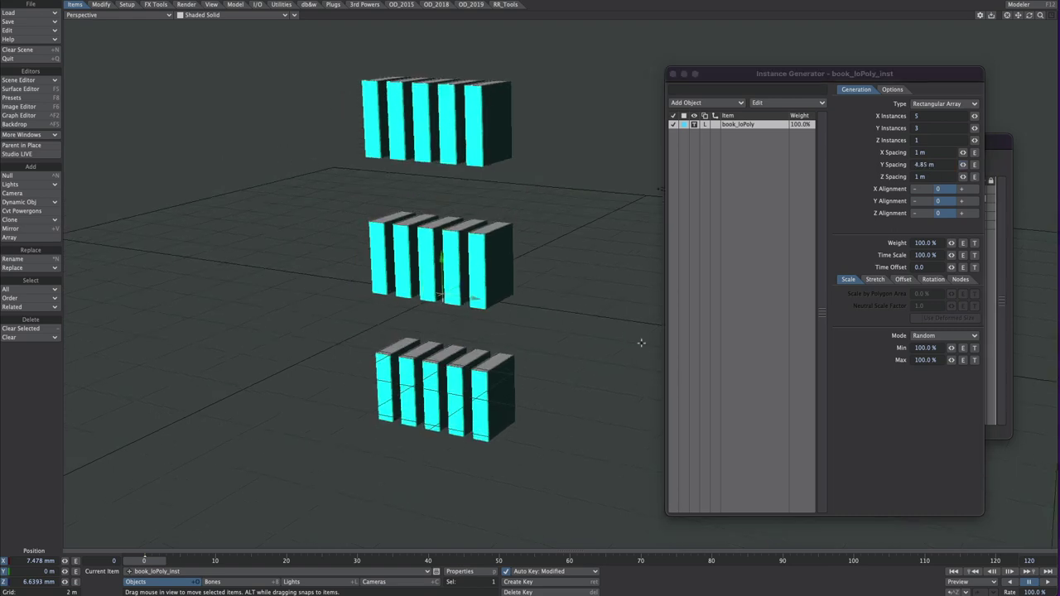
left_click_drag(499, 199, 521, 208, "ctrl+alt")
Set the Y instances to 1 and the X instances to 21 for one long row of books.
left_click_drag(975, 130, 979, 117)
left_click_drag(510, 267, 452, 237, "ctrl+alt")
left_click_drag(547, 267, 739, 257, "alt")
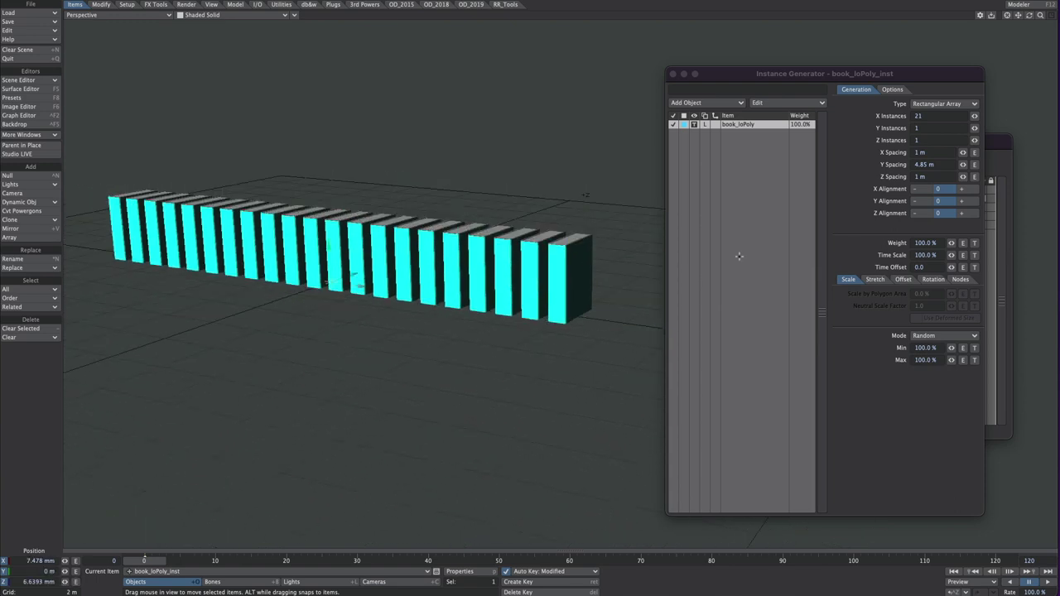
Adjust the random minimum and maximum scale of the instances to vary the book sizes, and open the Stretch settings.
left_click_drag(912, 348, 858, 341)
left_click_drag(952, 360, 990, 326)
left_click(875, 279)
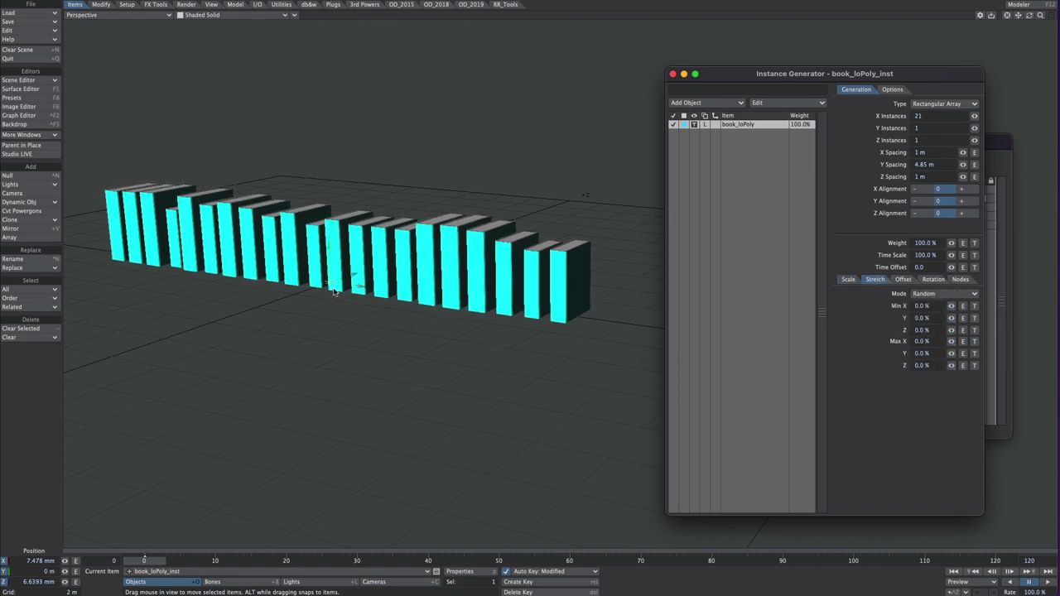
left_click_drag(358, 249, 483, 293, "alt")
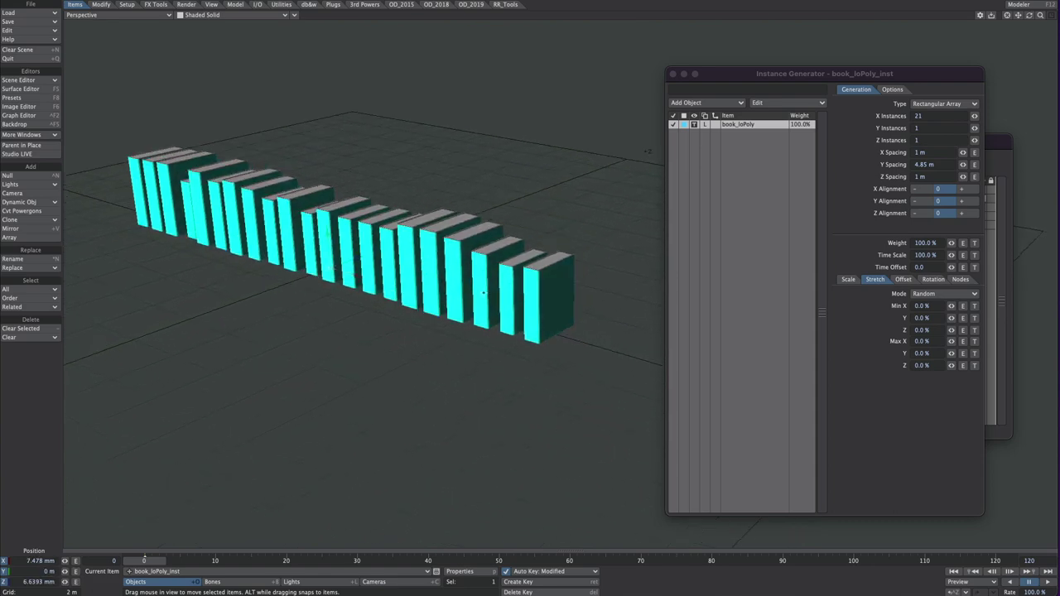
Set the random offset to a minimum of X -13.7 cm, Z -12.6 cm and a maximum of X 11.9 cm, Z 12.4 cm.
left_click(905, 279)
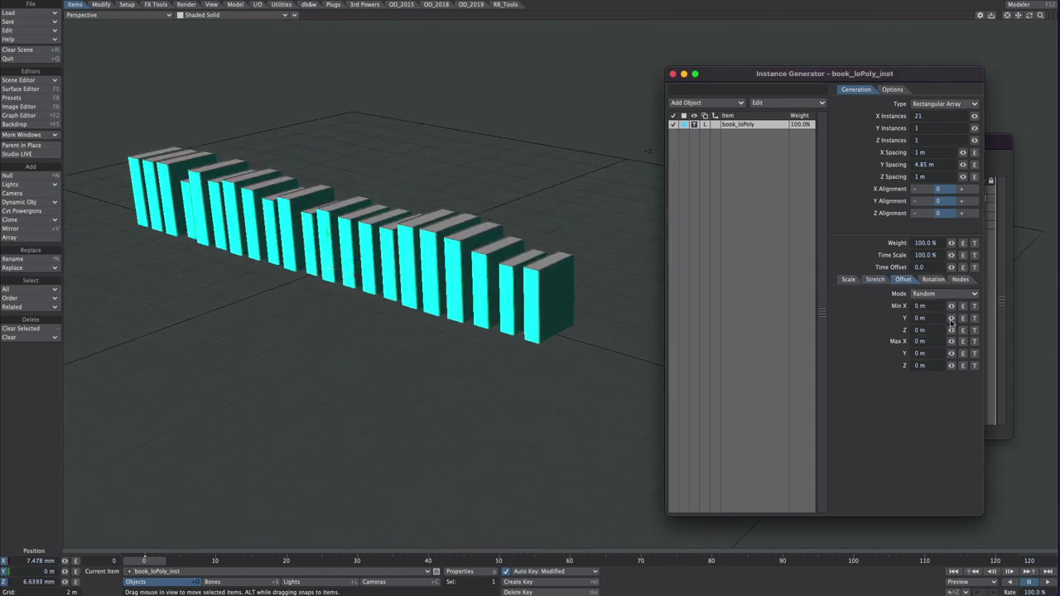
left_click_drag(952, 306, 940, 306)
mouse_move(952, 341)
left_mouse_down()
mouse_move(962, 341)
mouse_move(941, 330)
left_mouse_up()
left_click_drag(952, 366, 963, 366)
left_click_drag(365, 273, 405, 294, "alt")
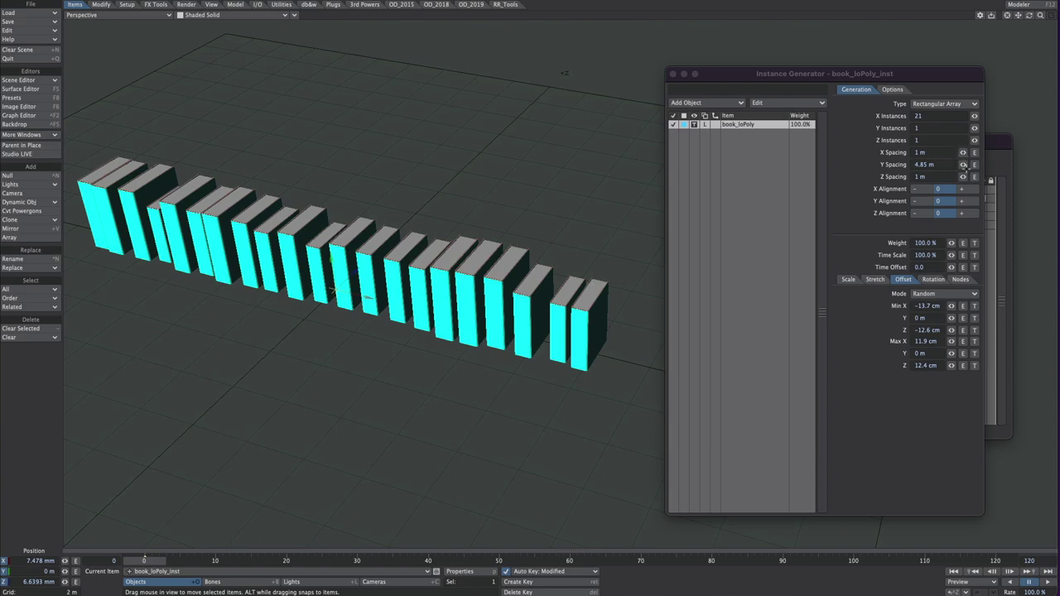
Adjust the array's X spacing to 95.8 cm in the Back view and change the books' random arrangement in the generator options.
left_click_drag(963, 152, 327, 158)
key("1")
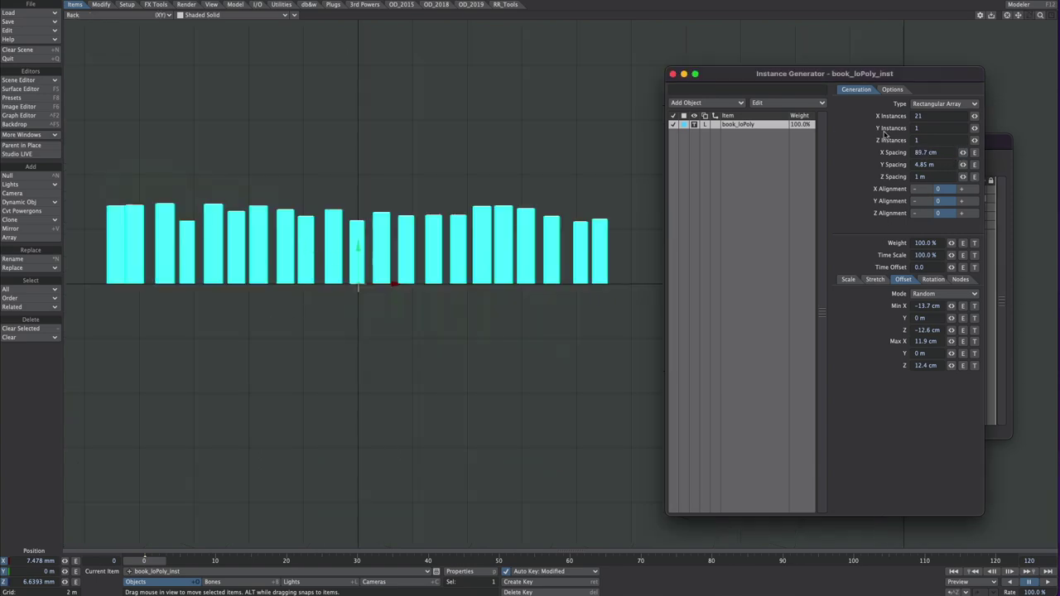
left_click_drag(963, 152, 927, 154)
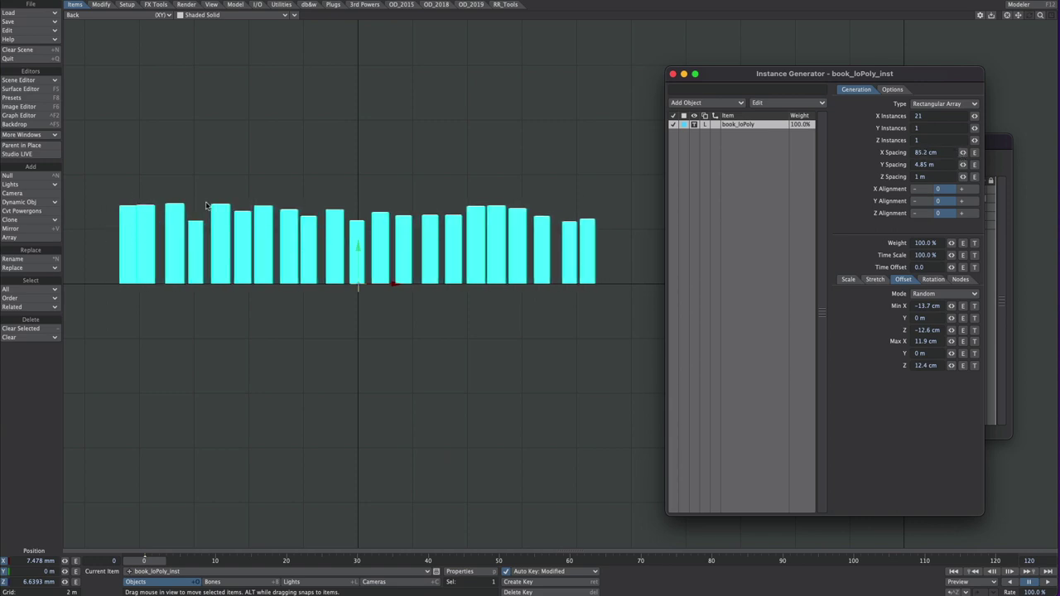
left_click(892, 89)
left_click_drag(963, 121, 966, 121)
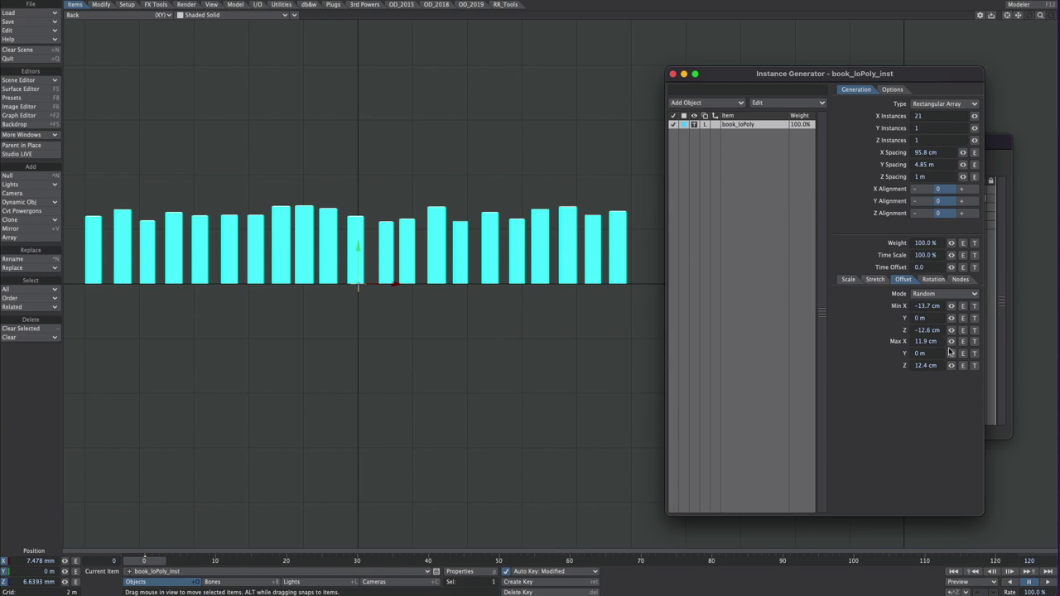
Set the maximum Y offset to 48.7 cm to vary the books' heights randomly, and close the Instance Generator.
mouse_move(952, 354)
left_mouse_down()
mouse_move(987, 354)
mouse_move(952, 353)
mouse_move(961, 354)
left_mouse_up()
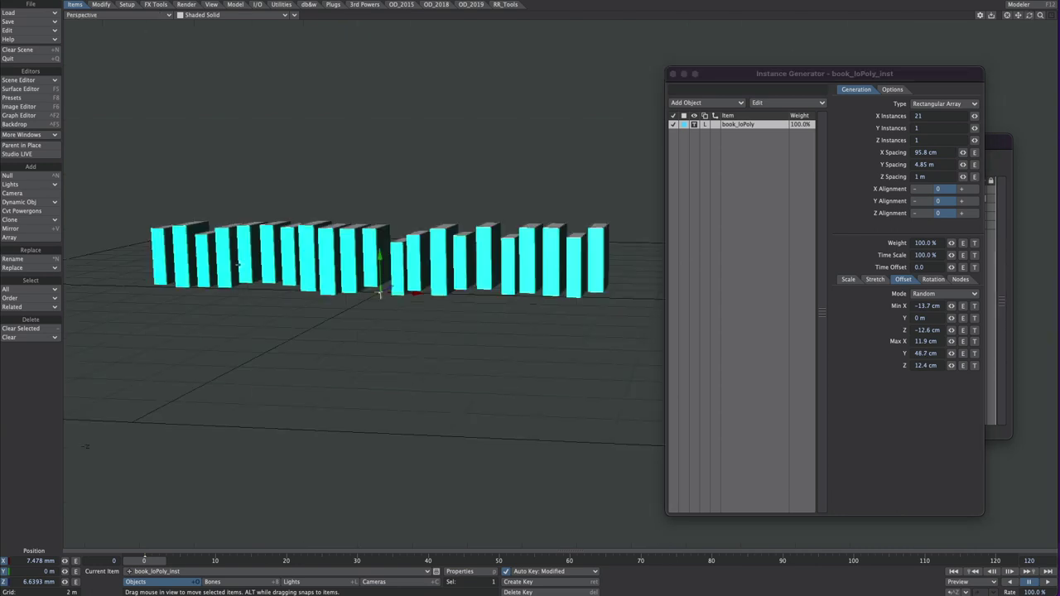
mouse_move(239, 265)
left_mouse_down("alt")
mouse_move(239, 306)
mouse_move(239, 265)
left_mouse_up("alt")
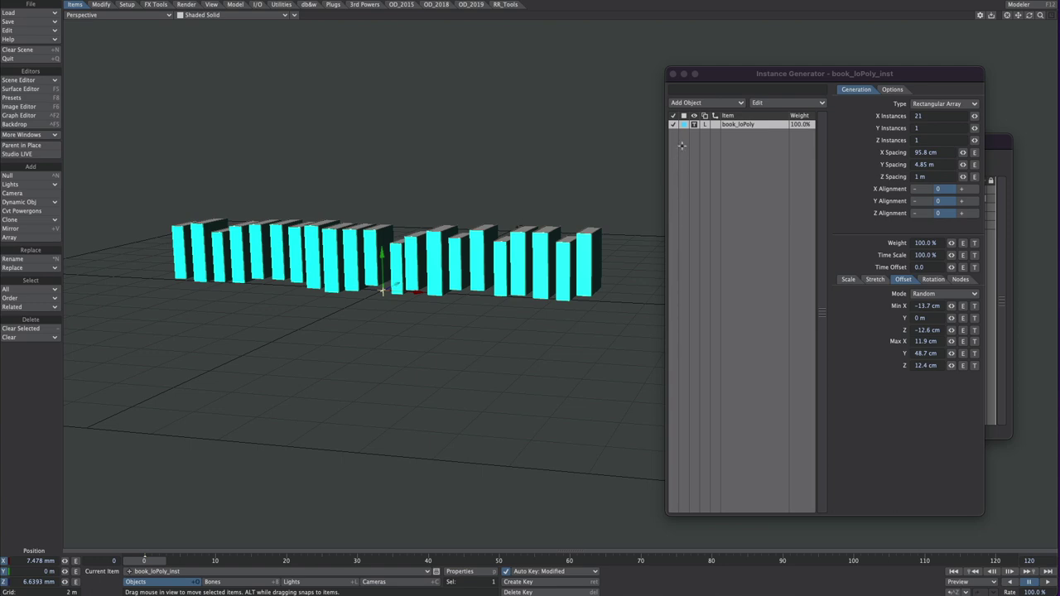
left_click(672, 75)
Move the row of book instances up to a Y position of about 2.3 m in the Back view.
key("2")
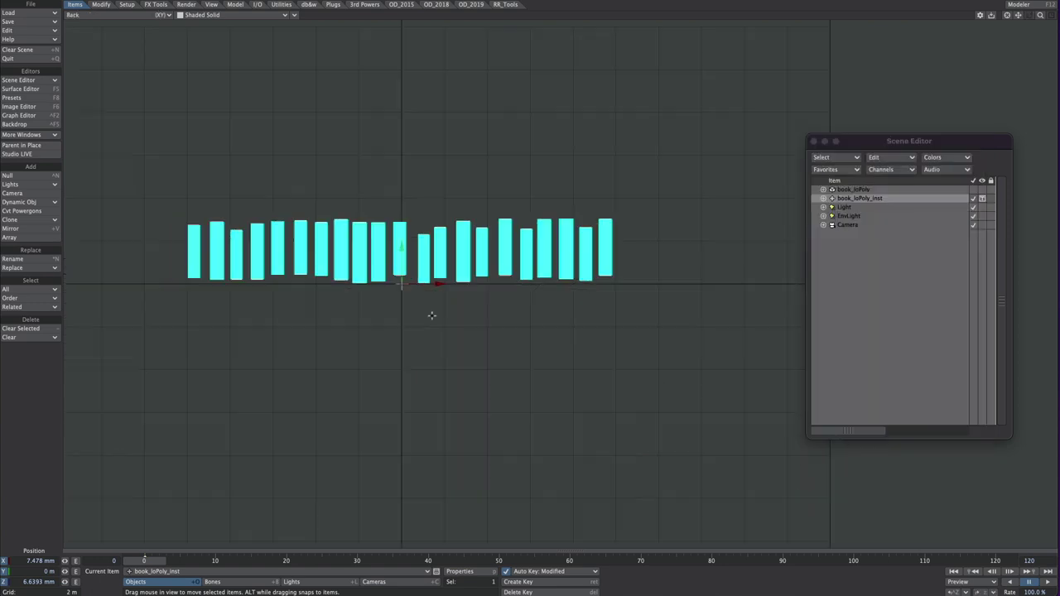
left_click_drag(404, 247, 404, 198)
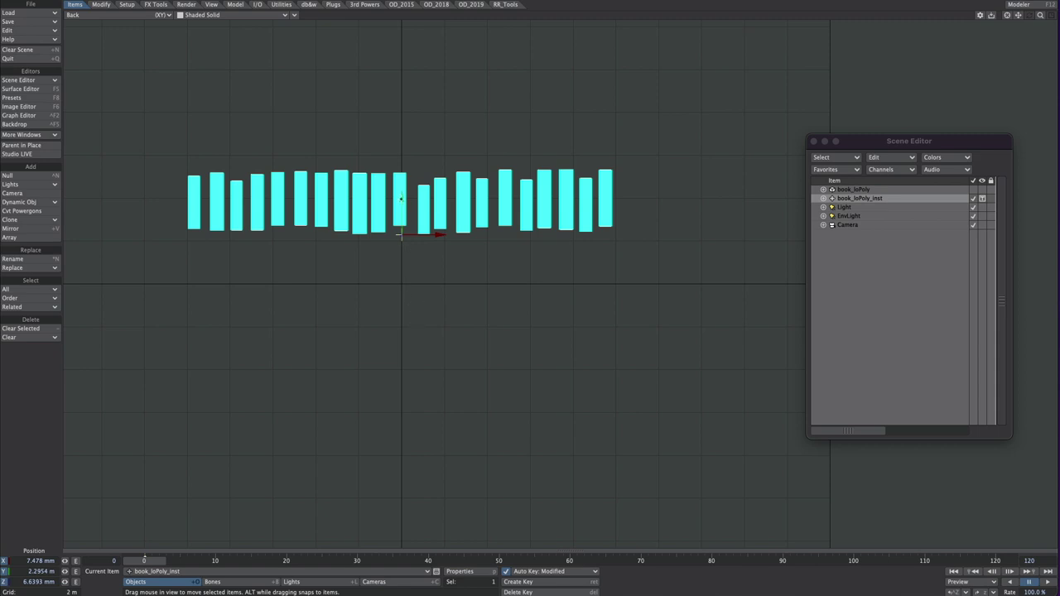
Lower the row of book instances to a Y position of about 1.65 m and inspect it in the Perspective view.
mouse_move(402, 199)
left_mouse_down()
mouse_move(402, 221)
mouse_move(402, 212)
left_mouse_up()
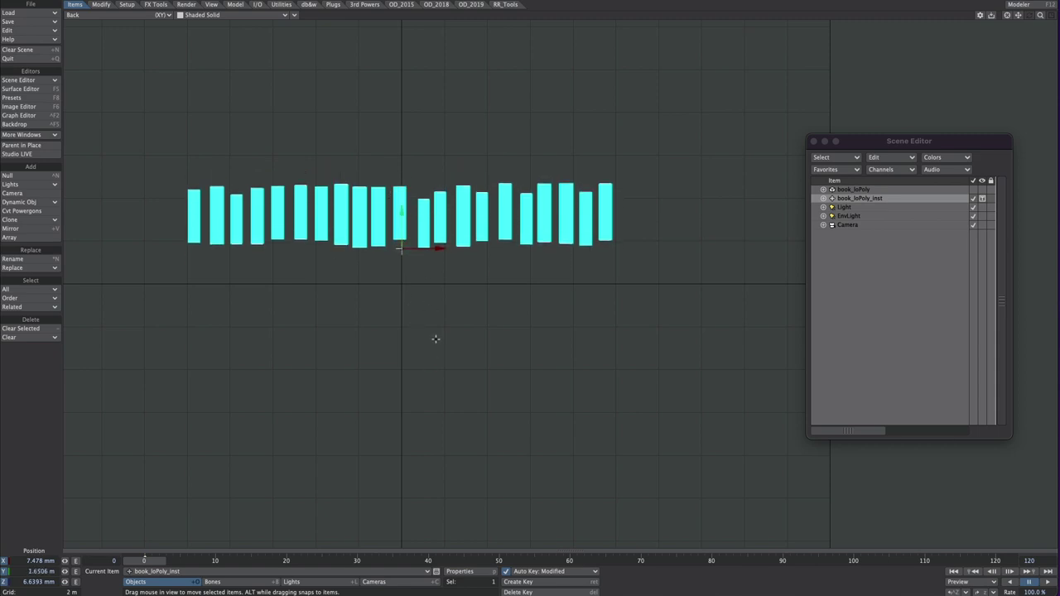
key("4")
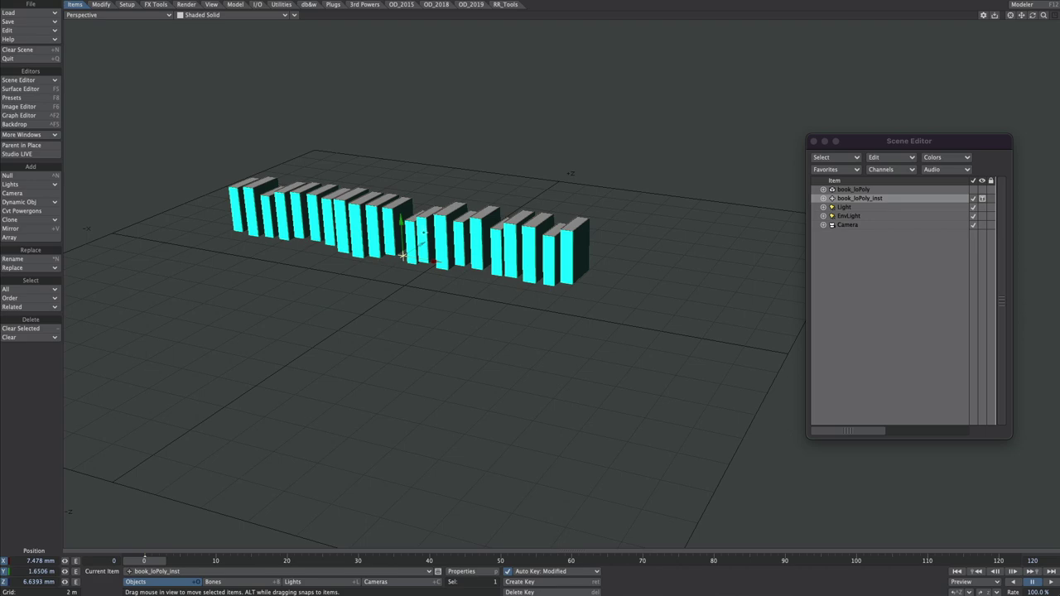
scroll(458, 213, "up", 2)
left_click_drag(458, 213, 439, 238, "alt")
left_click_drag(366, 256, 513, 235, "alt")
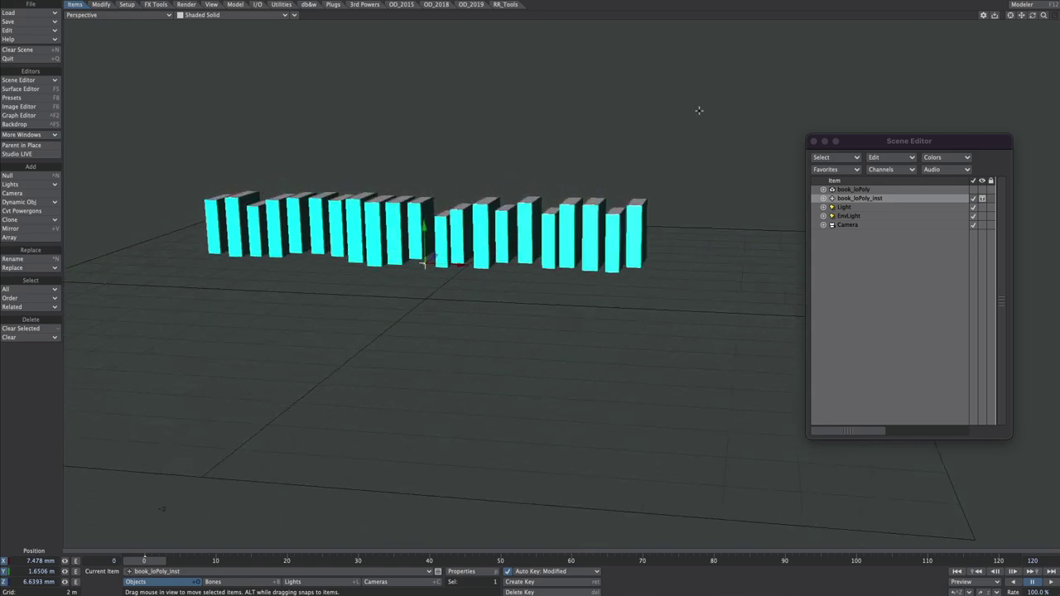
left_click_drag(423, 264, 473, 266, "alt")
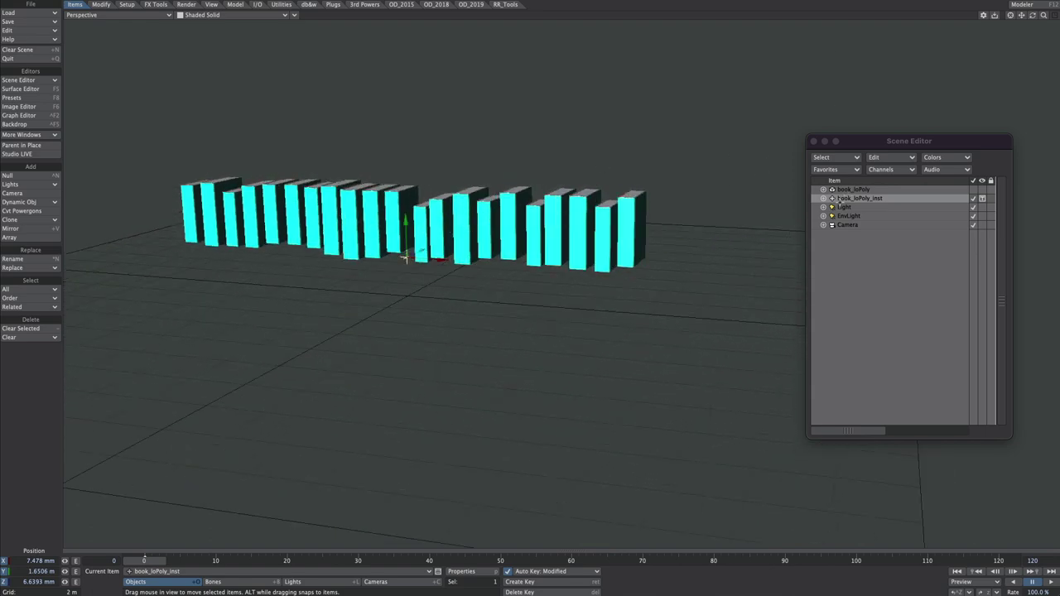
Bake the book_loPoly instances into separate objects with Python Bake Instance, and delete the original source book.
left_click(810, 196)
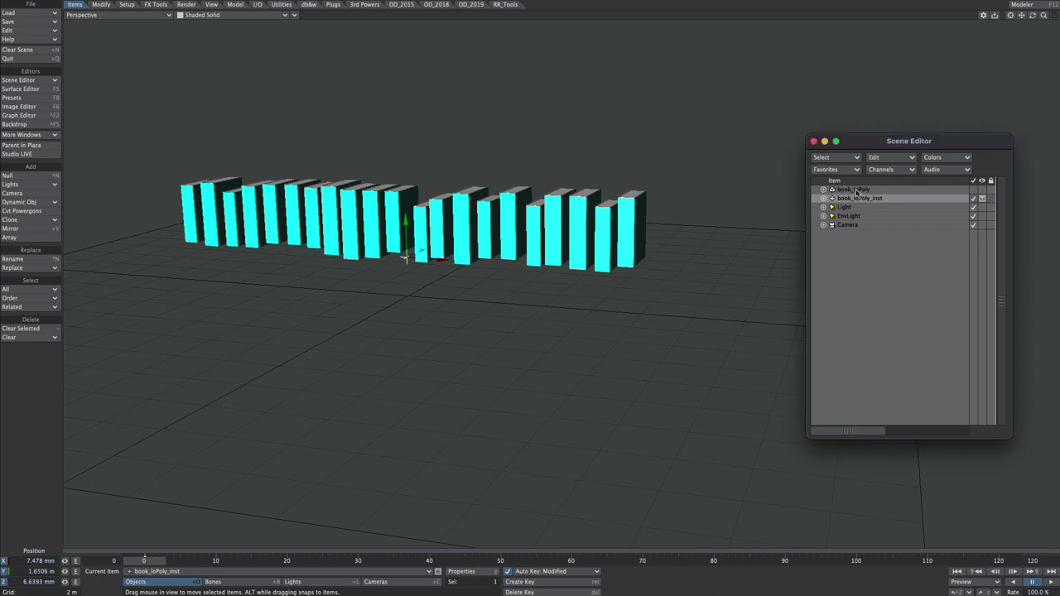
left_click(857, 191)
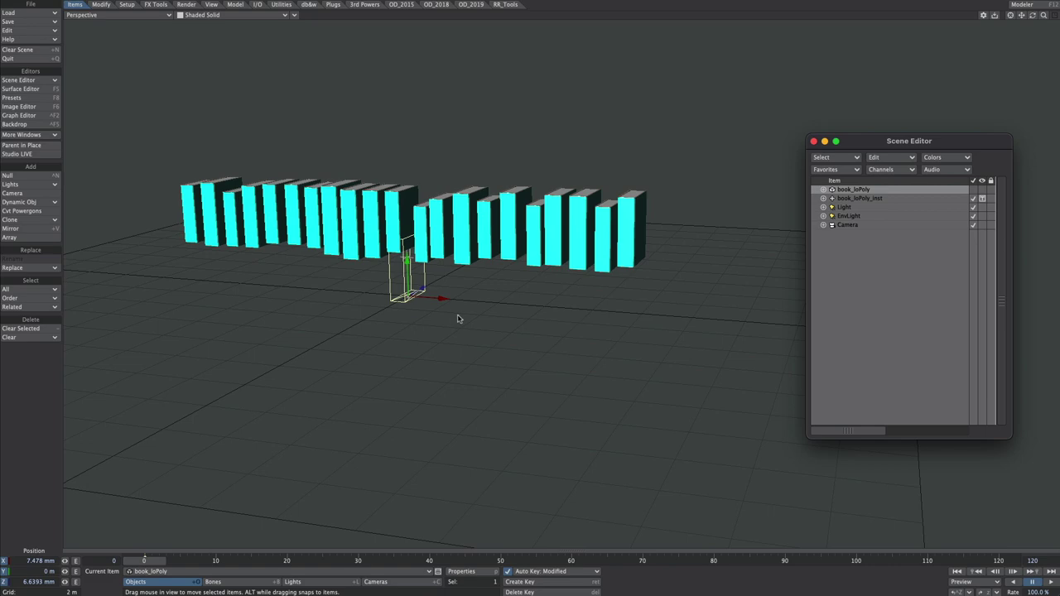
key("Tab")
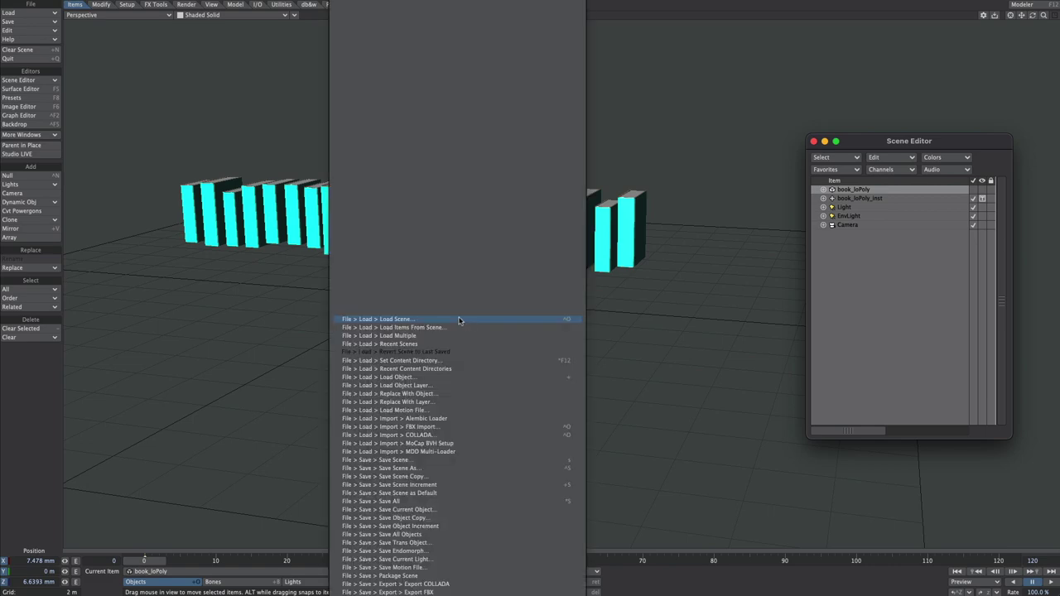
type("bake")
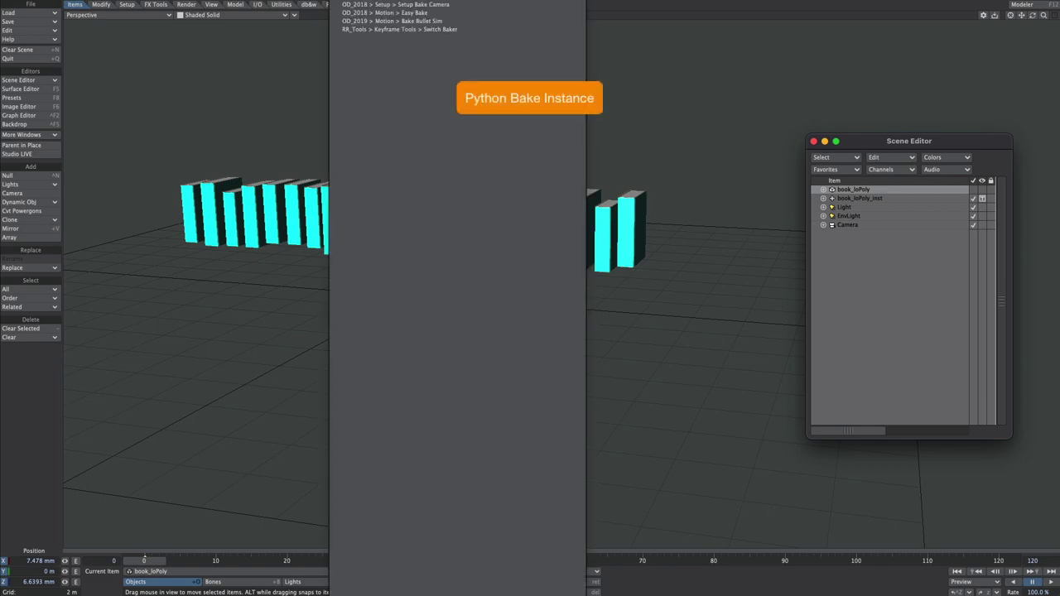
key("Return")
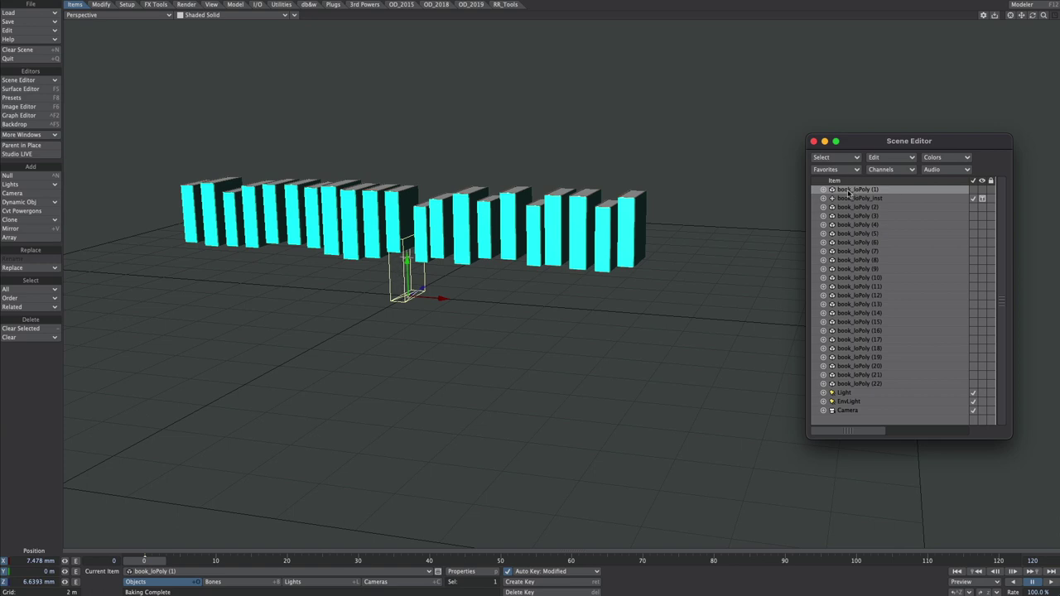
key("minus")
left_click(759, 121)
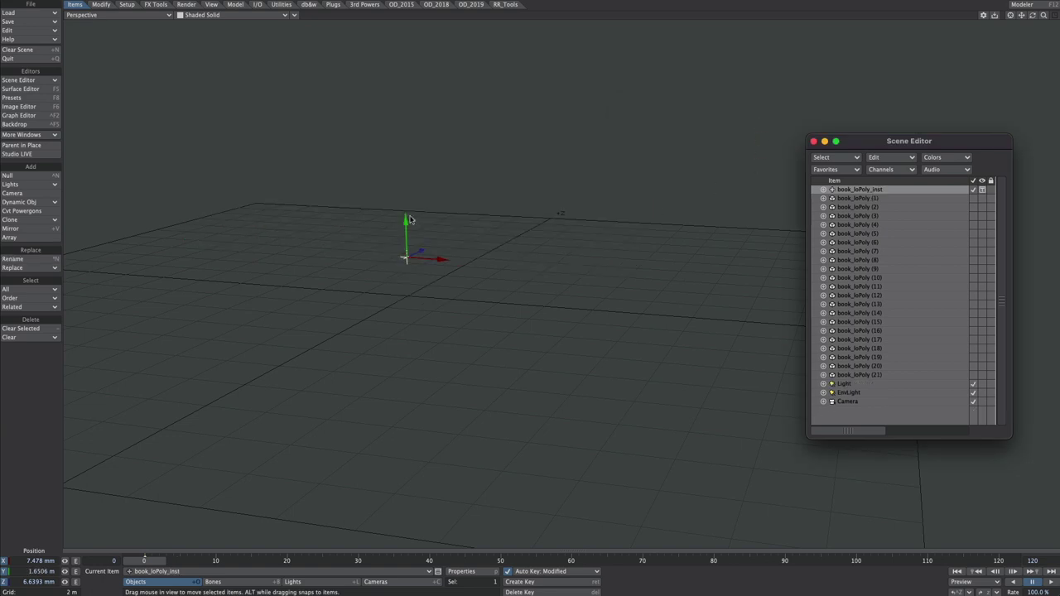
Select all 21 baked books in the Scene Editor, make them active and give them textured shaded visibility.
left_click(853, 199)
left_click(856, 377, "shift")
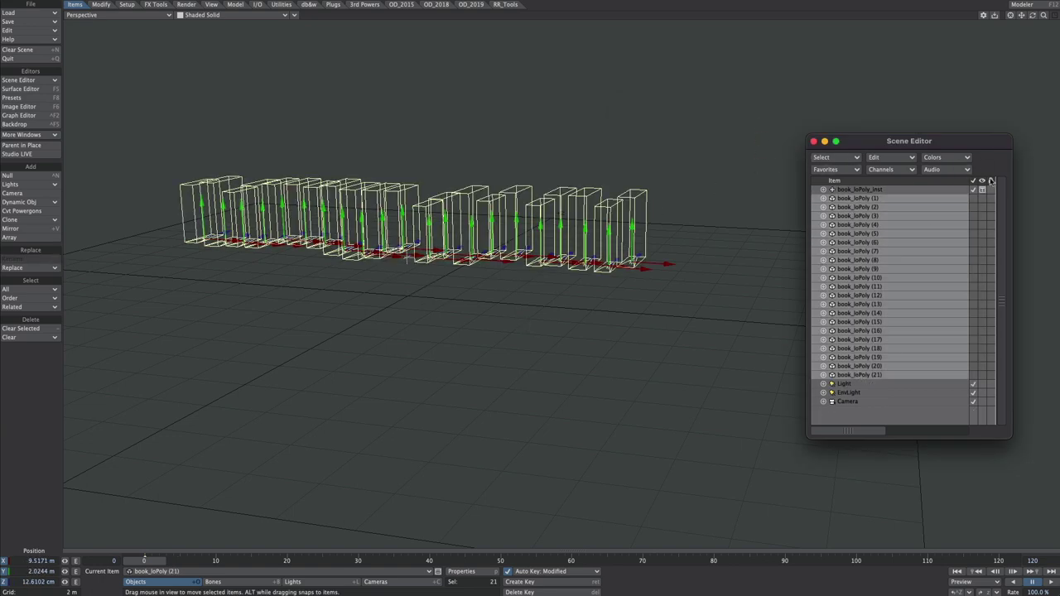
left_click(981, 201)
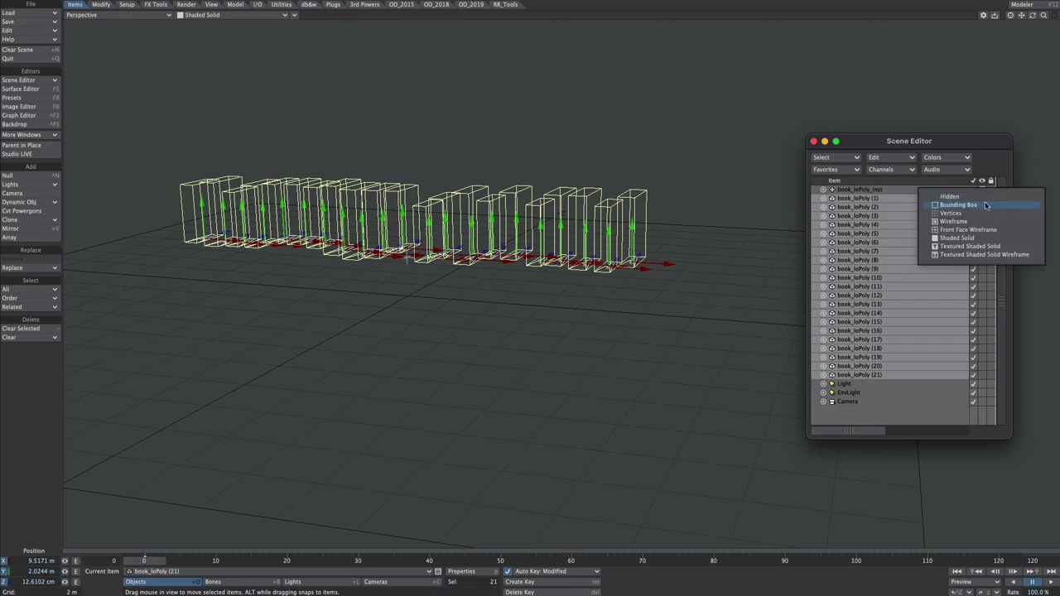
left_click(955, 257)
left_click_drag(522, 266, 555, 286, "alt")
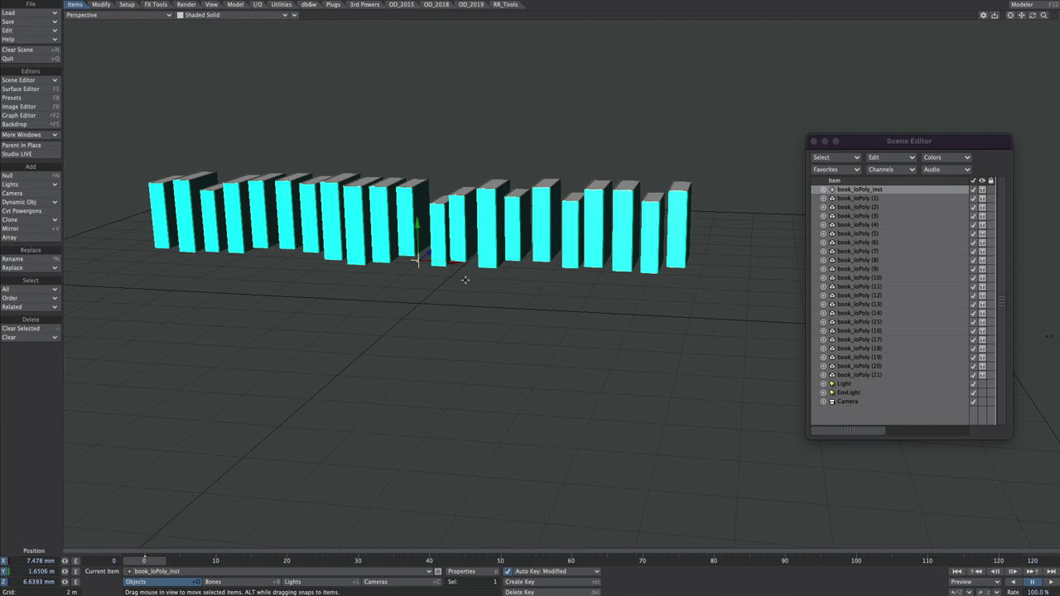
Delete the book_loPoly_inst null from the scene.
key("Delete")
key("Return")
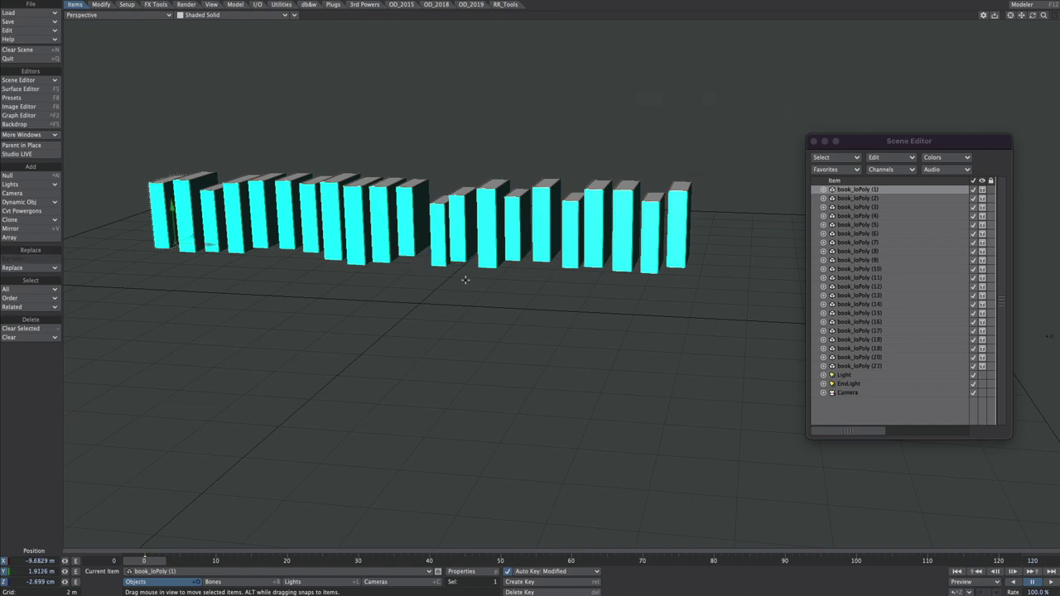
mouse_move(582, 262)
left_mouse_down("alt")
mouse_move(587, 300)
mouse_move(584, 273)
left_mouse_up("alt")
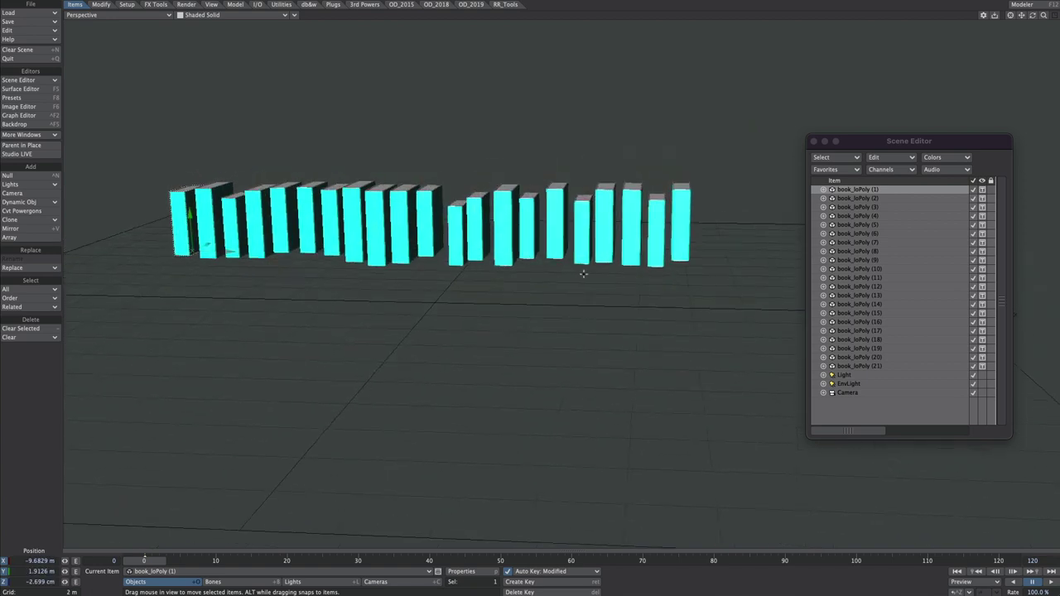
Open the Bullet dynamics item properties.
left_click(887, 153)
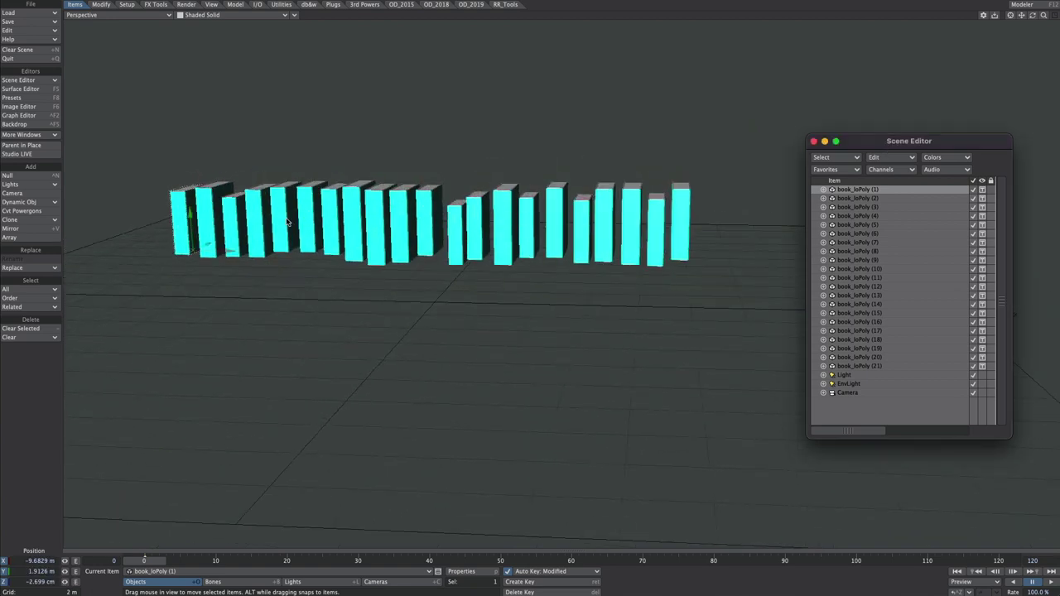
left_click(156, 5)
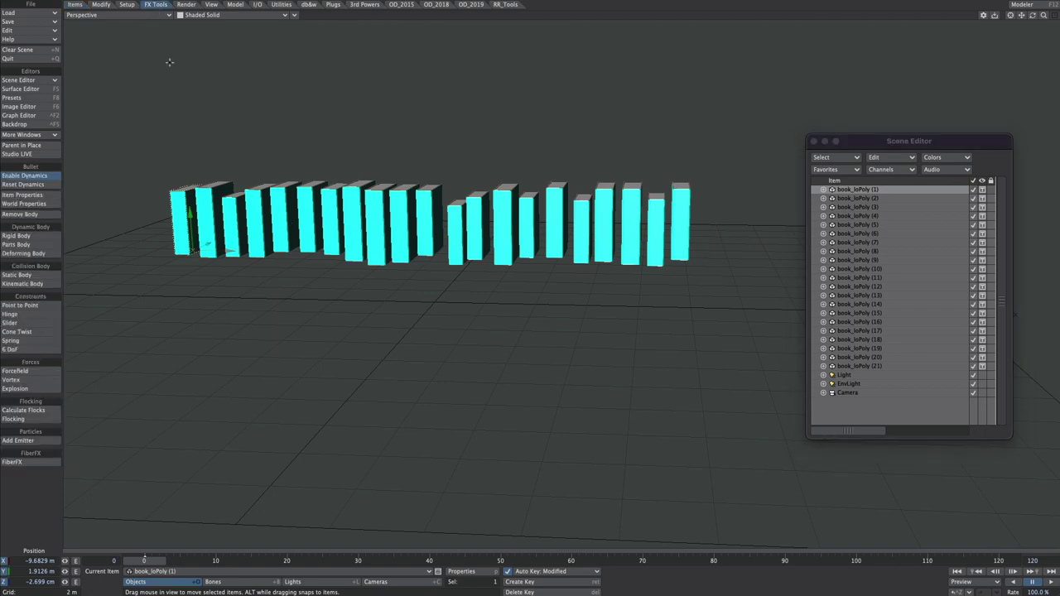
left_click(18, 195)
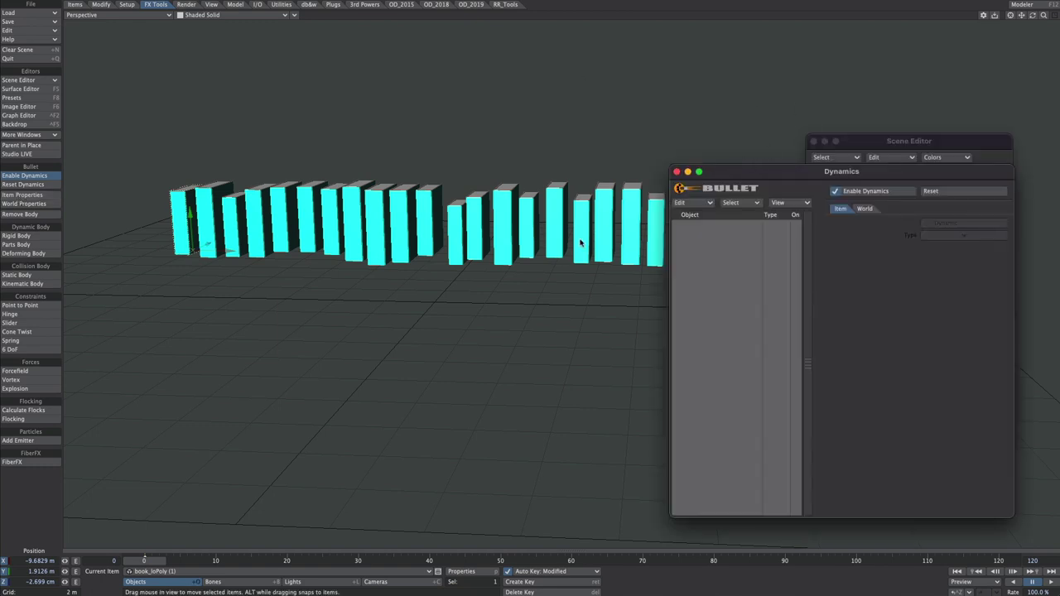
left_click_drag(580, 243, 546, 264, "alt")
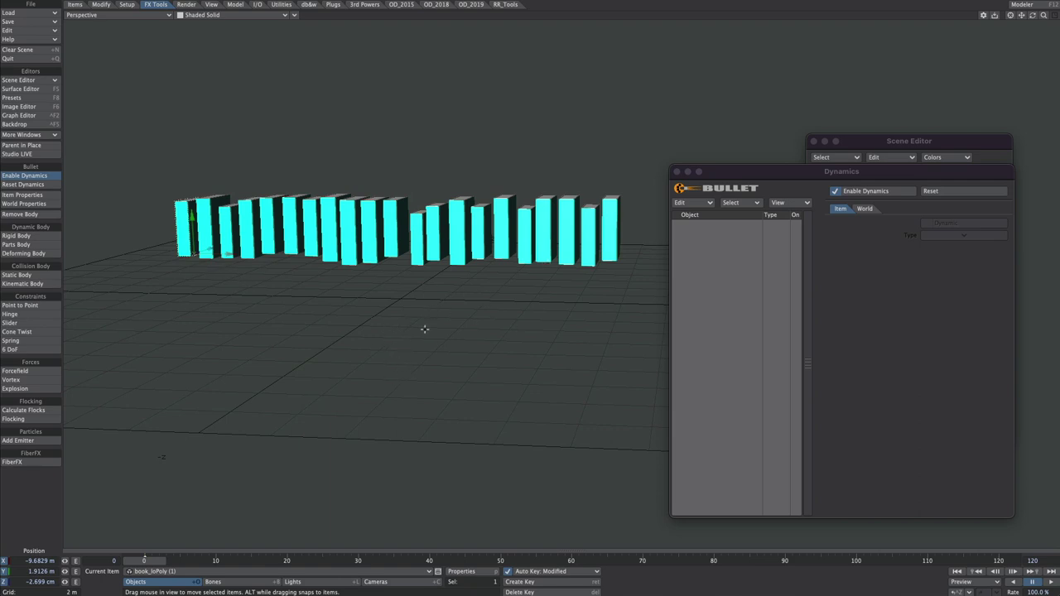
Add a null object named shelf and make it a Bullet static body.
key("ctrl+n")
type("sh")
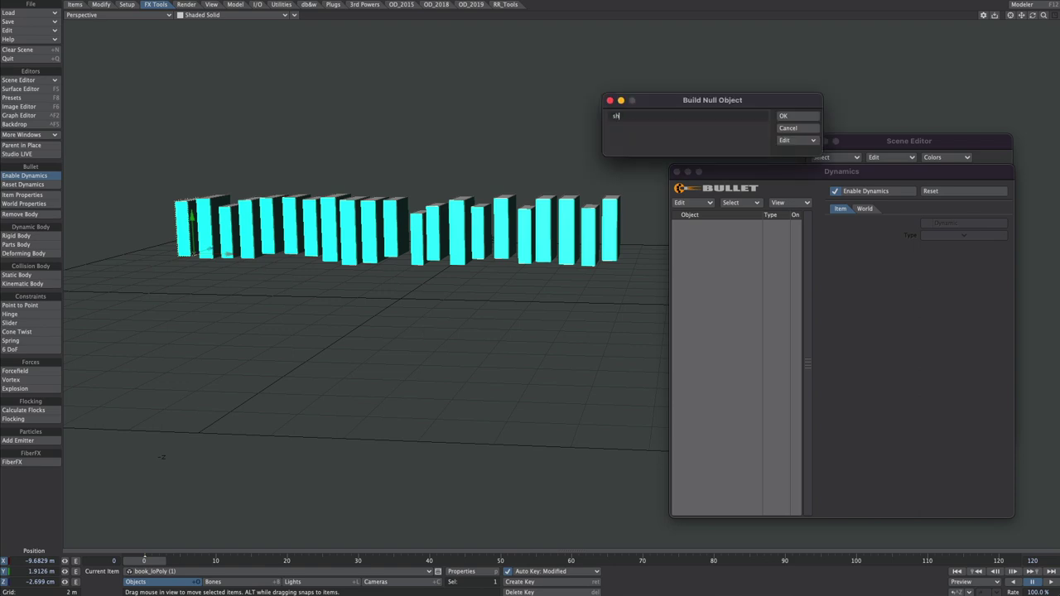
type("elf")
key("Return")
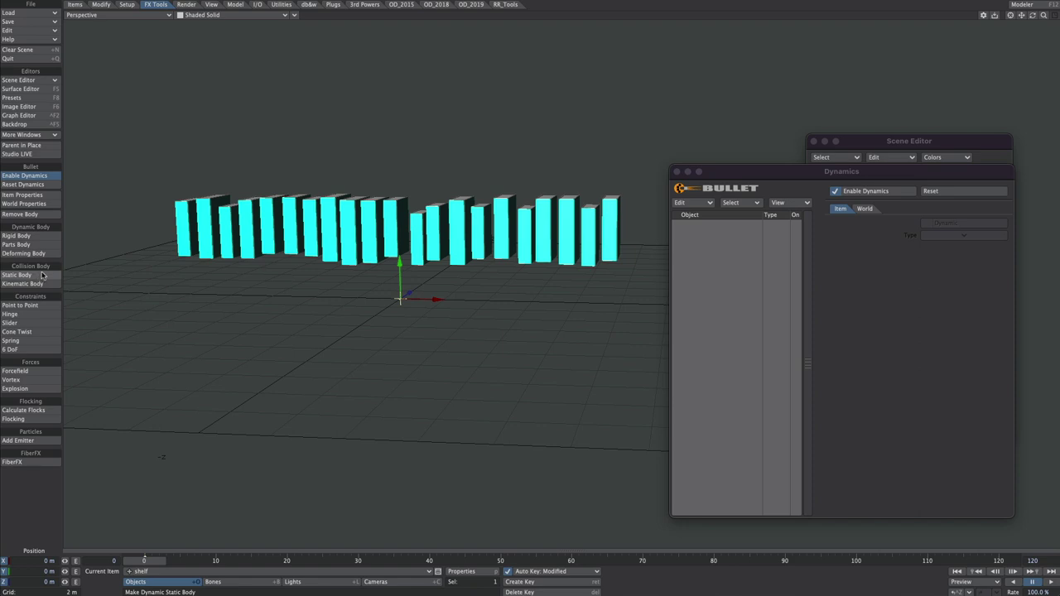
left_click(42, 275)
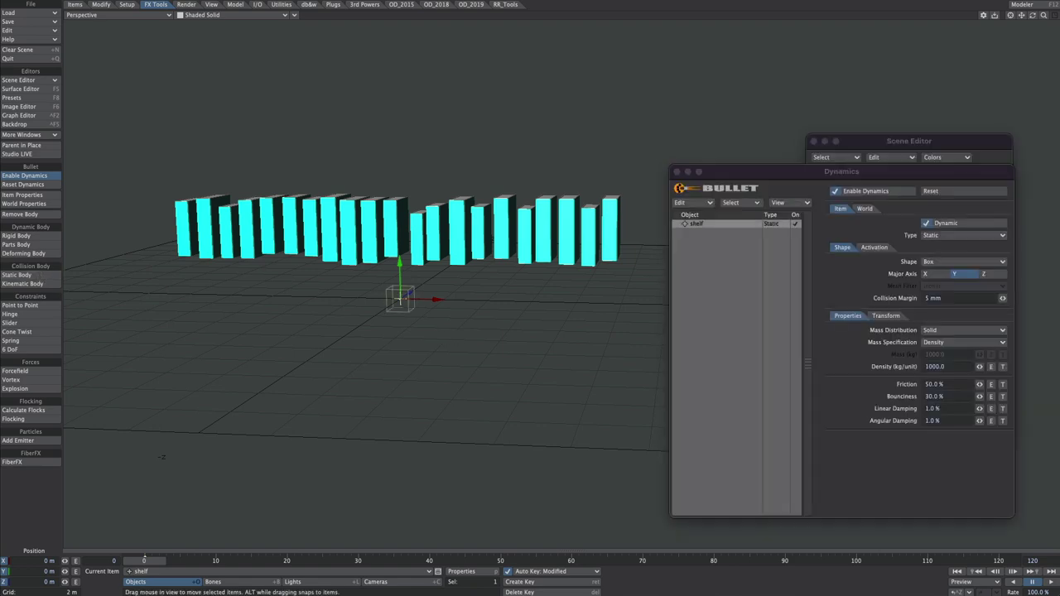
left_click_drag(333, 289, 687, 320, "ctrl+alt")
key("space")
key("space")
key("space")
key("ctrl+z")
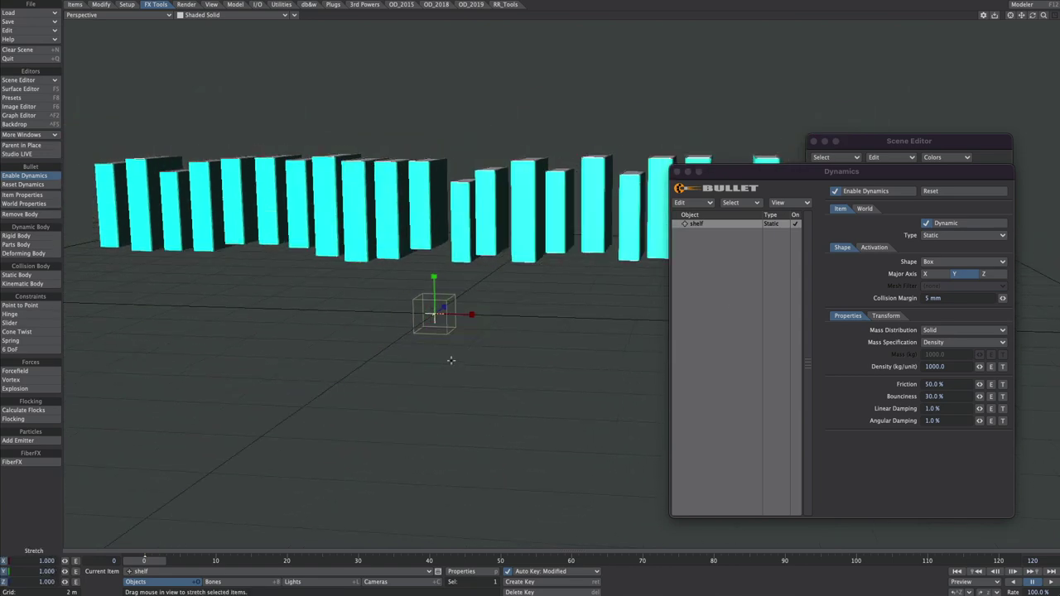
Set the X scale of the shelf's collision body to 20 in its dynamics transform settings.
left_click(883, 316)
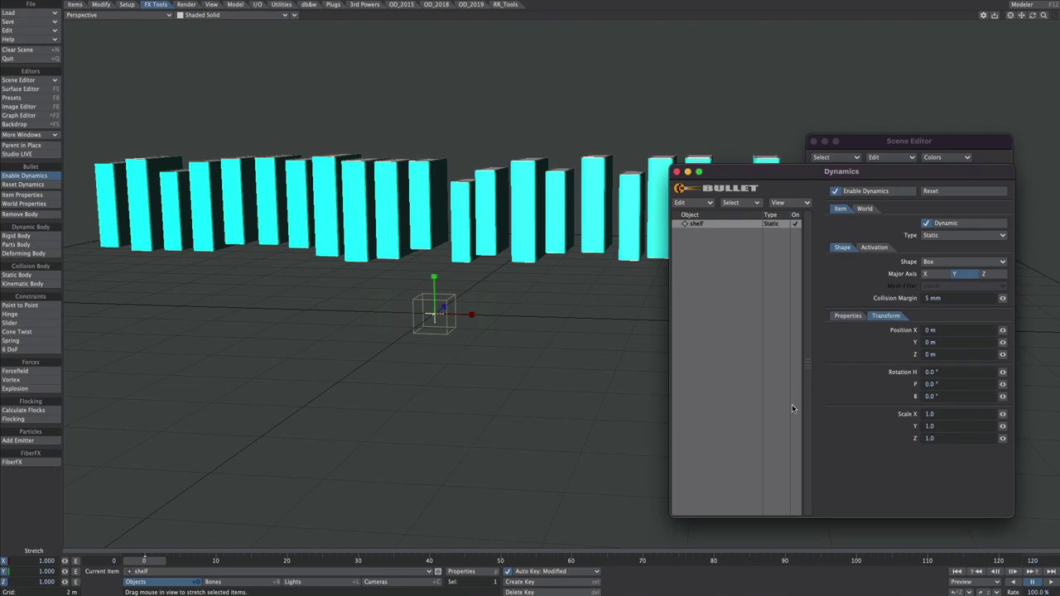
left_click(941, 413)
left_click_drag(488, 331, 401, 365, "ctrl+alt")
left_click_drag(444, 325, 671, 395, "alt+shift")
type("3")
key("Return")
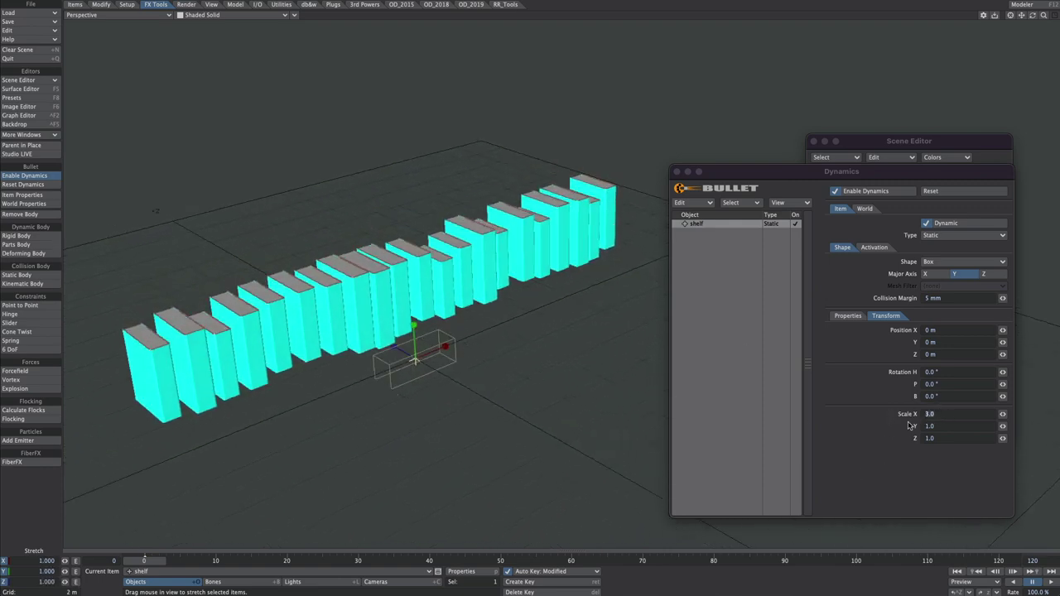
type("20")
key("Tab")
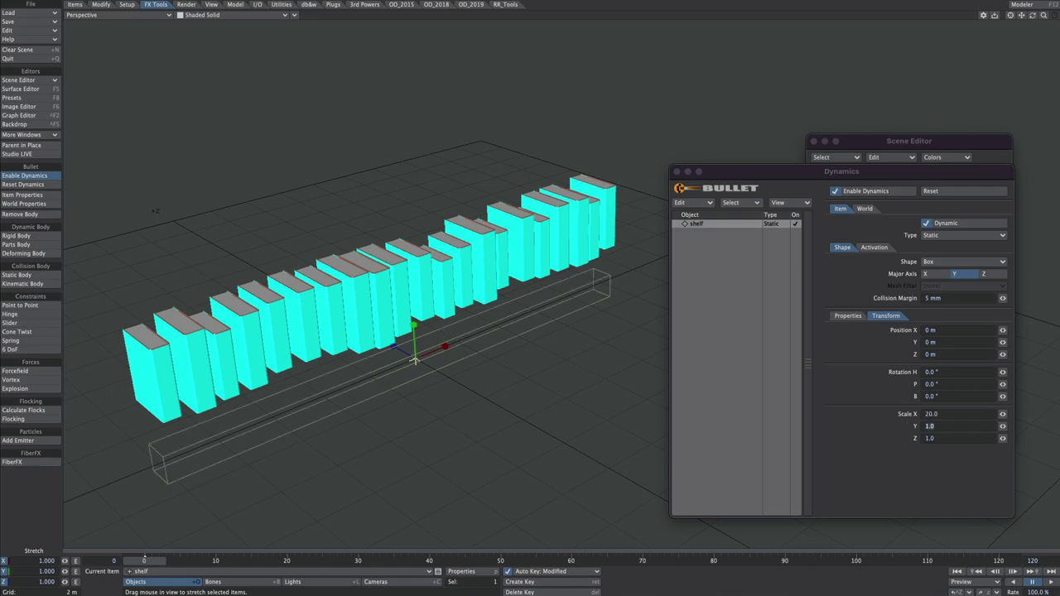
Widen the shelf's collision body by setting its scale to 30 on X and 10 on Z.
left_click_drag(397, 379, 563, 373, "alt")
left_click(945, 414)
type("30")
key("Tab")
left_click(932, 438)
type("10")
key("Tab")
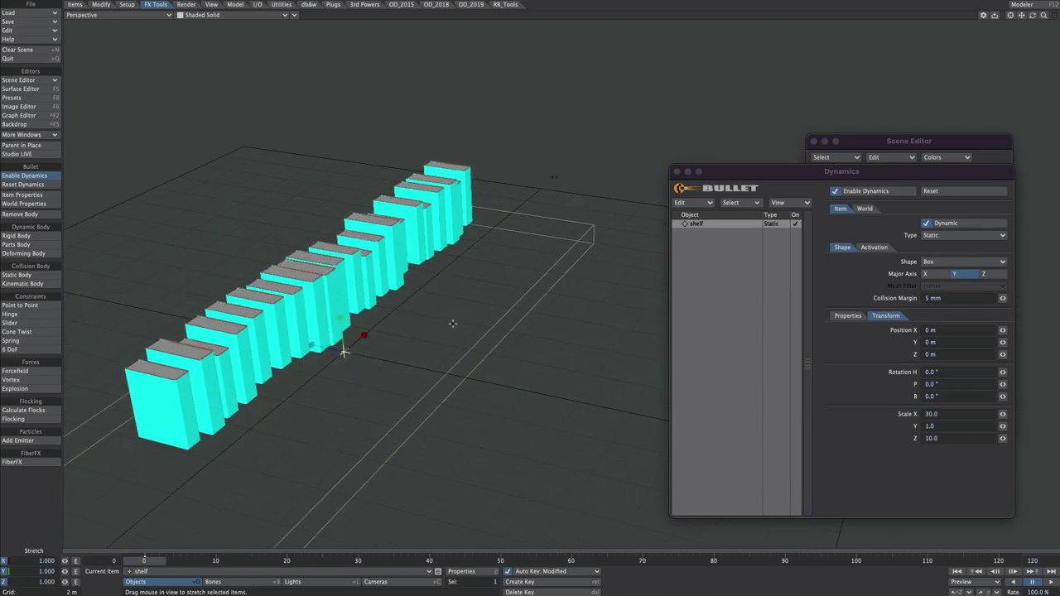
Select all the books together in the Back view and make them Bullet rigid bodies.
mouse_move(422, 311)
left_mouse_down("ctrl+alt")
mouse_move(442, 351)
mouse_move(489, 294)
mouse_move(530, 298)
mouse_move(431, 327)
left_mouse_up("ctrl+alt")
key("1")
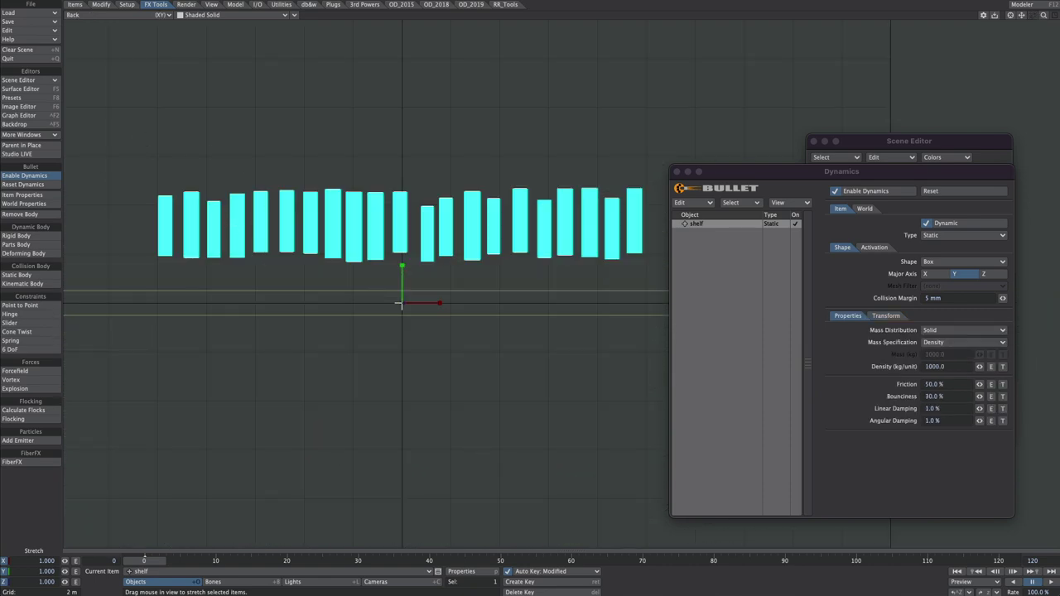
right_click_drag(138, 134, 654, 278)
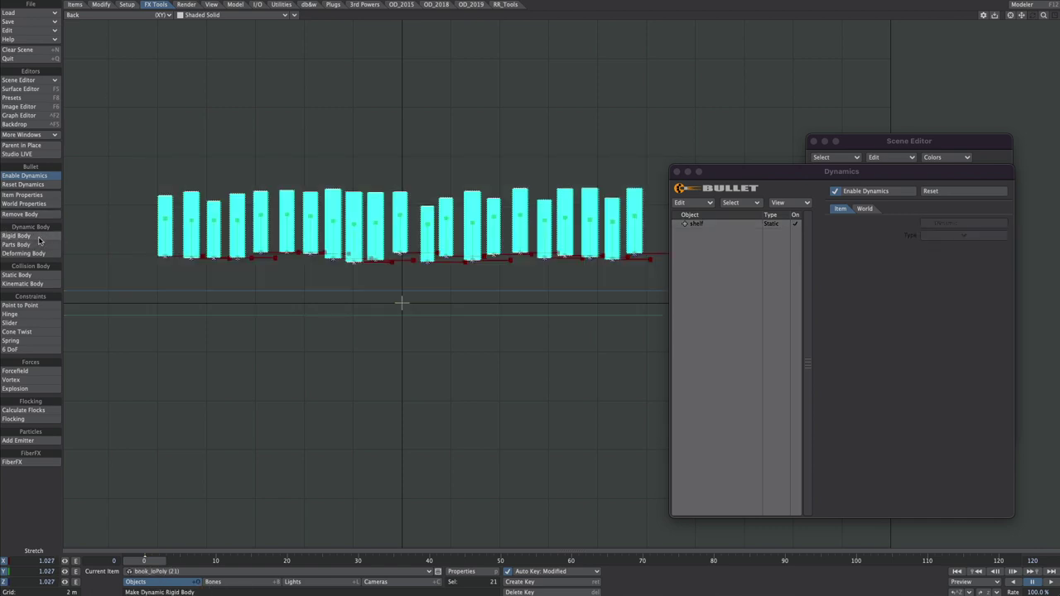
left_click(41, 238)
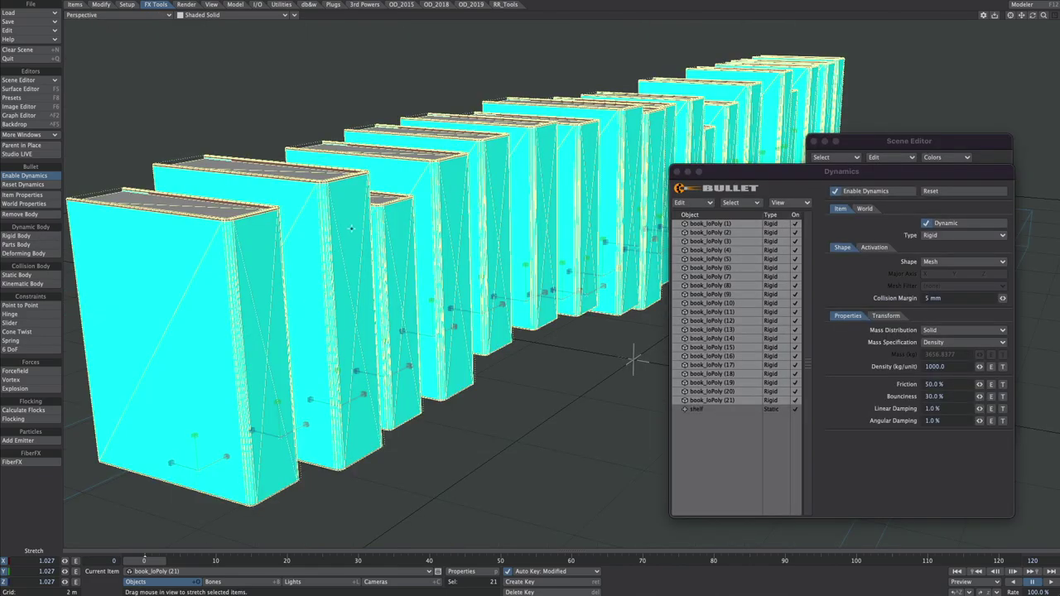
Set the collision shape of all the rigid-body books to Box.
left_click_drag(352, 229, 321, 194, "ctrl+alt")
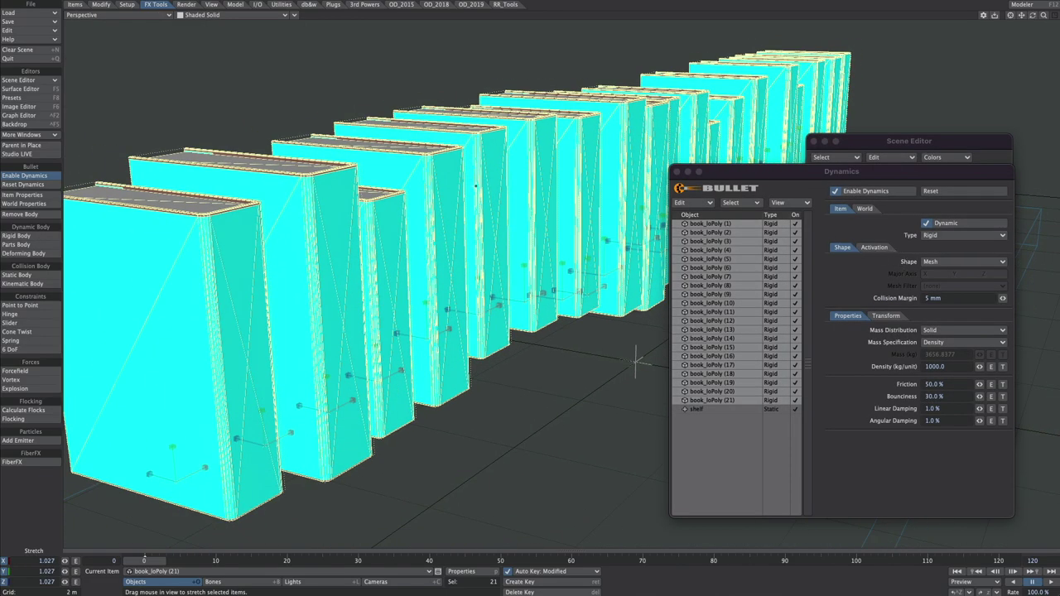
middle_click_drag(637, 362, 603, 369)
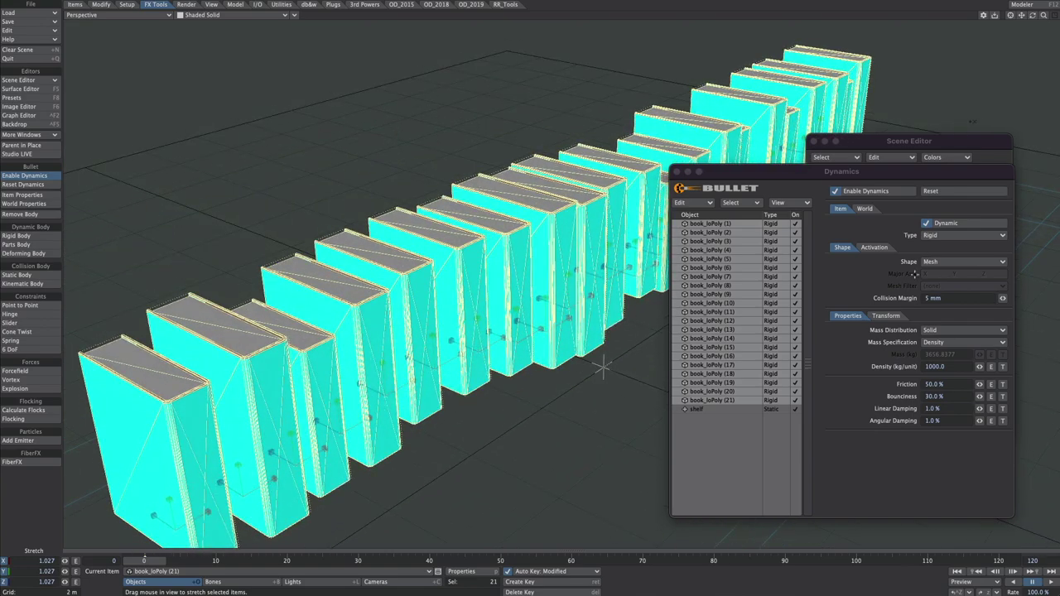
left_click(930, 261)
left_click(928, 223)
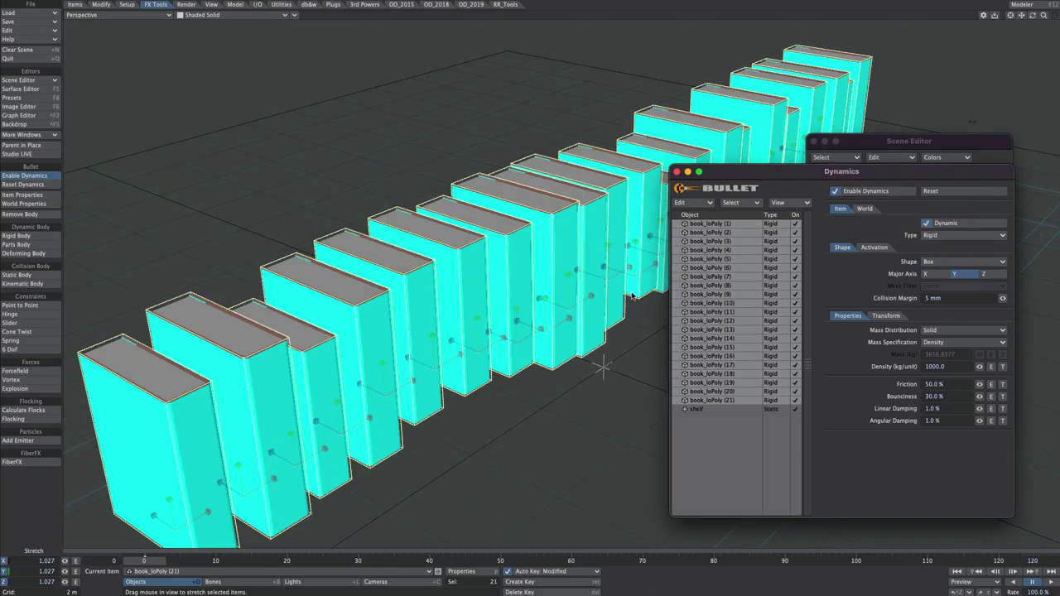
Play the Bullet simulation and watch how the books behave above the shelf in the Perspective view.
left_click_drag(464, 265, 509, 351, "ctrl+alt")
key("space")
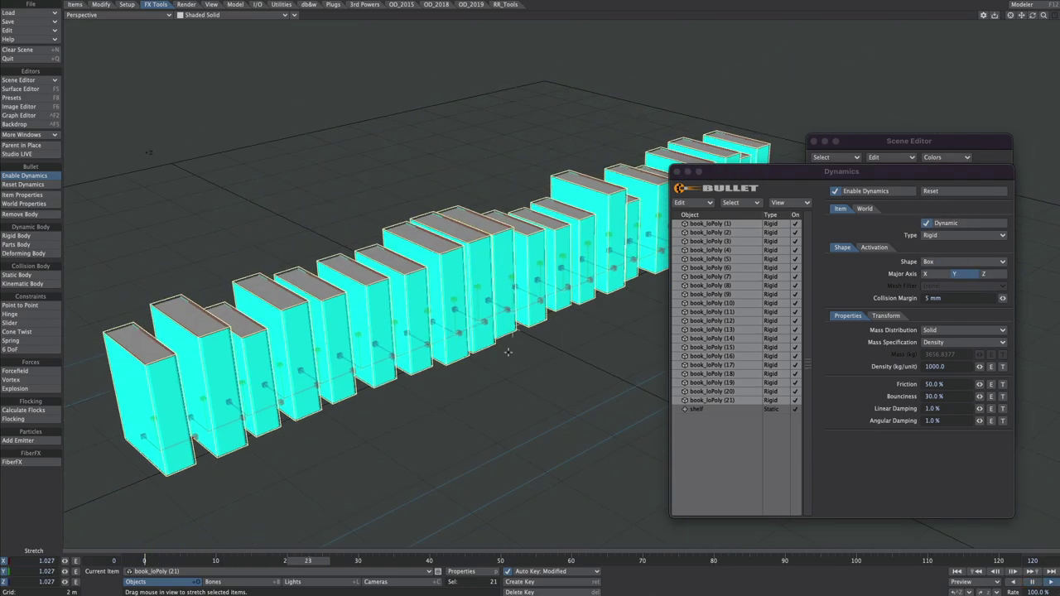
middle_click_drag(529, 342, 518, 303)
left_click_drag(519, 303, 548, 336, "alt")
middle_click_drag(547, 336, 535, 363)
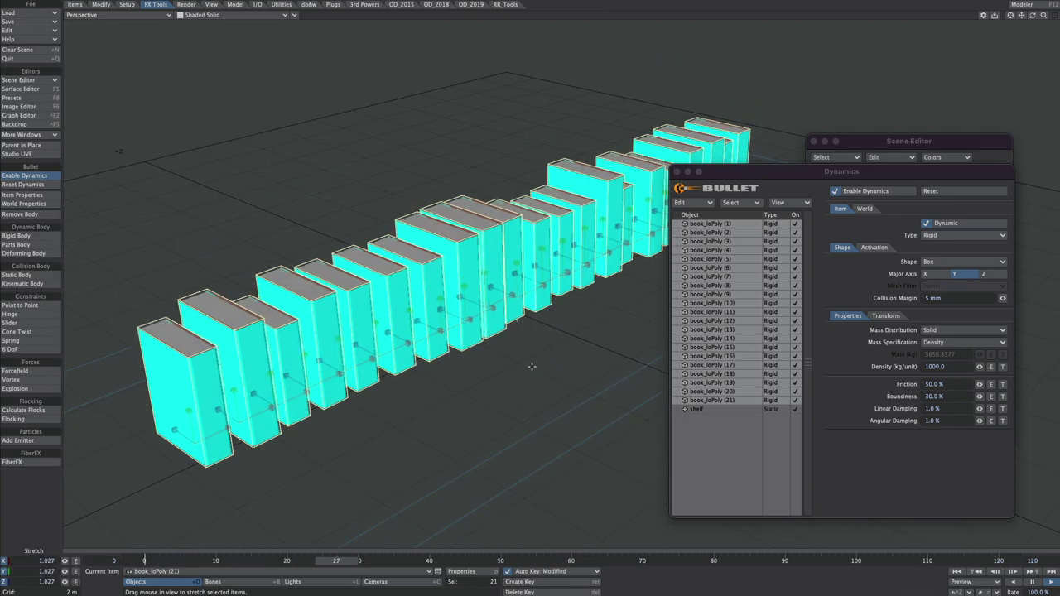
Stop playback, add a null named "nudge", and place it beside the books' negative-X end at about X -11.85 m, Y 2.84 m.
left_click(1031, 584)
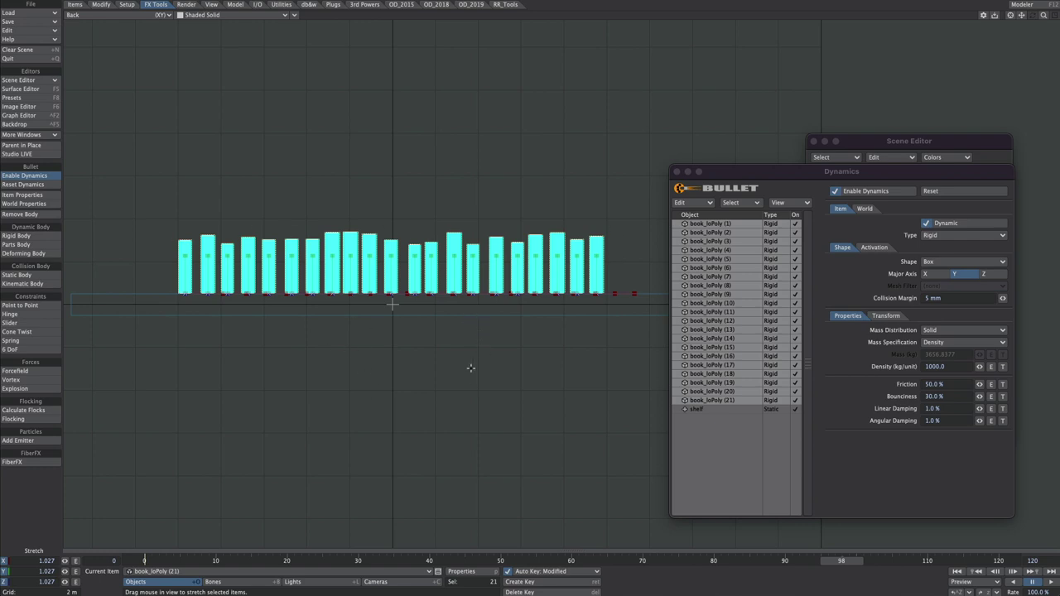
key("ctrl+n")
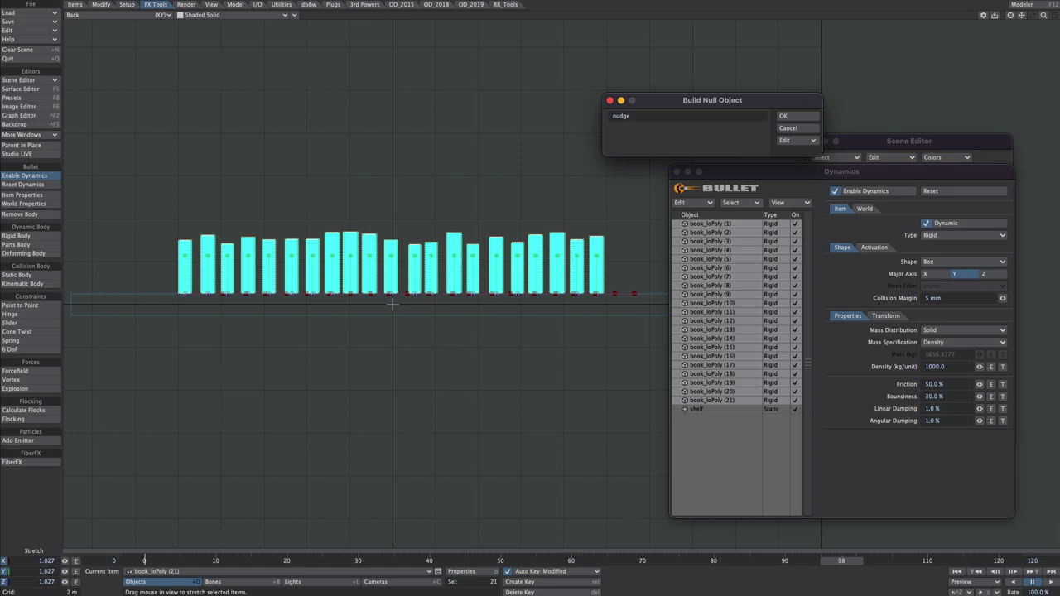
type("nudge")
key("Return")
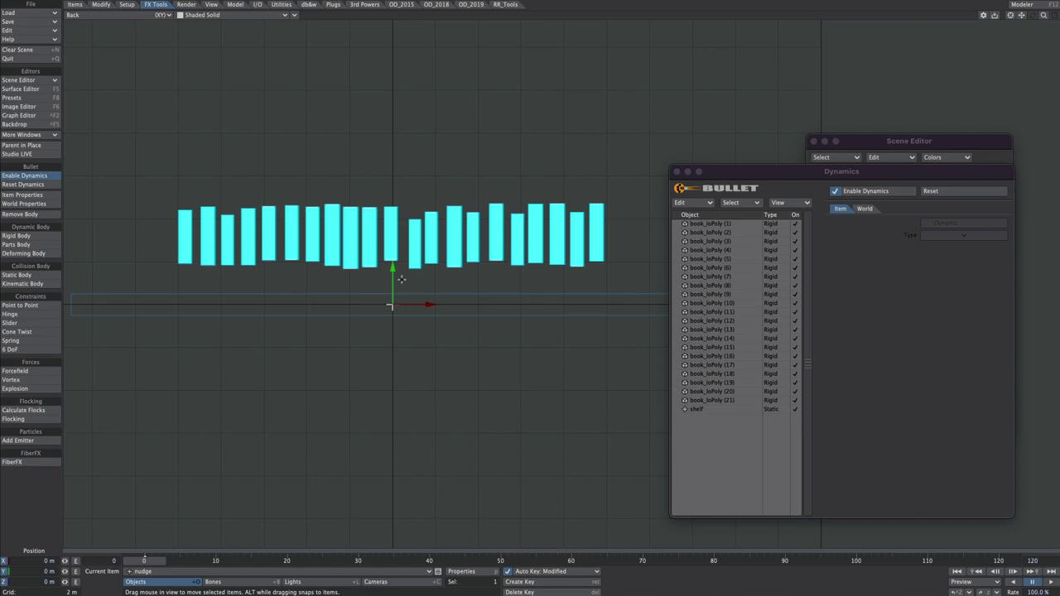
left_click_drag(427, 285, 176, 229)
left_click_drag(176, 299, 172, 293)
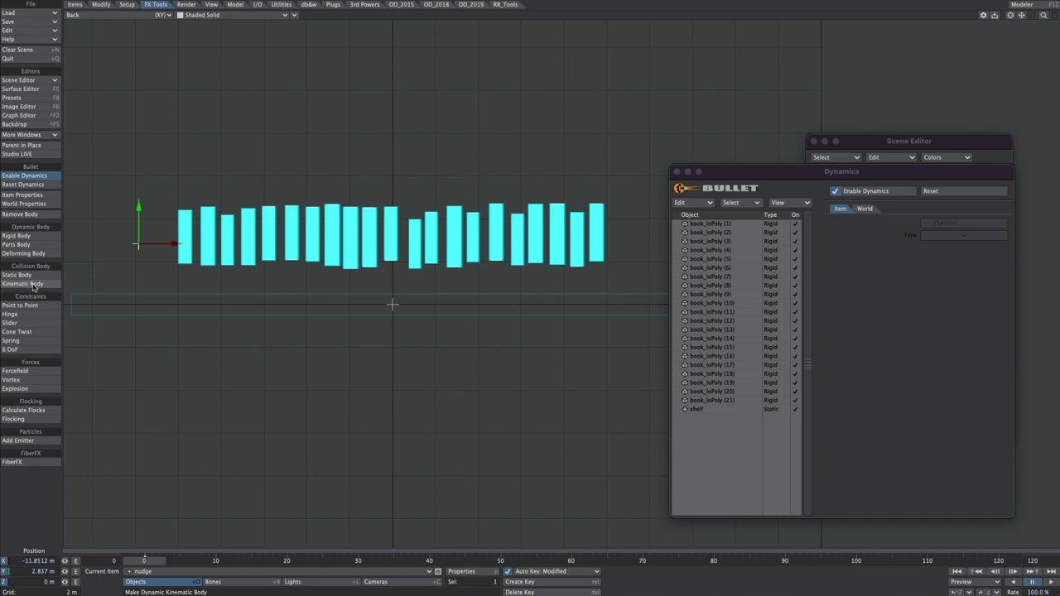
Make the nudge null a kinematic body and set its collision shape's Z scale to 3.
left_click(22, 283)
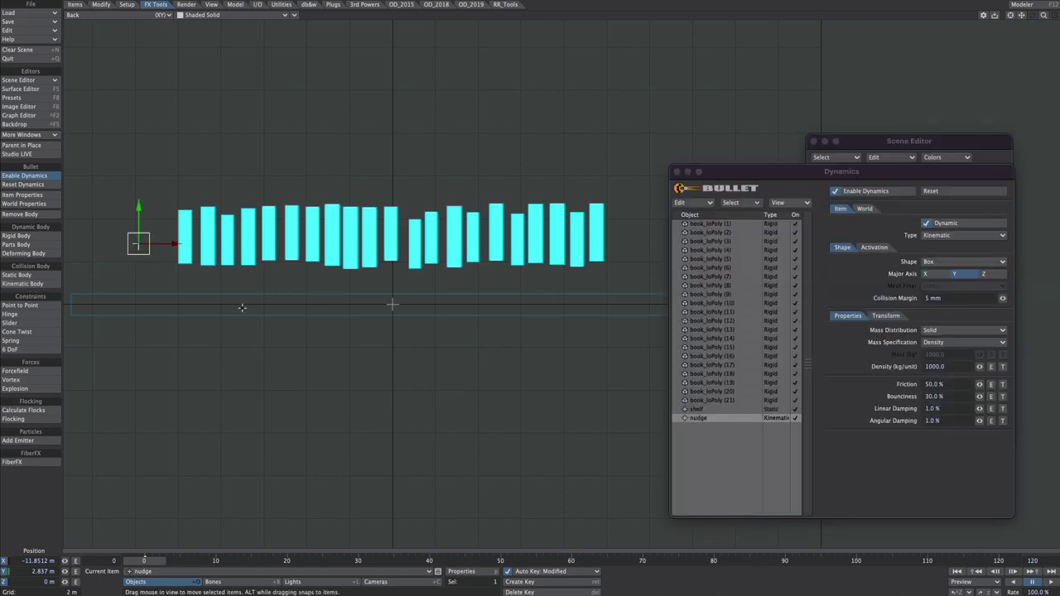
key("4")
left_click_drag(195, 340, 229, 379, "alt+shift")
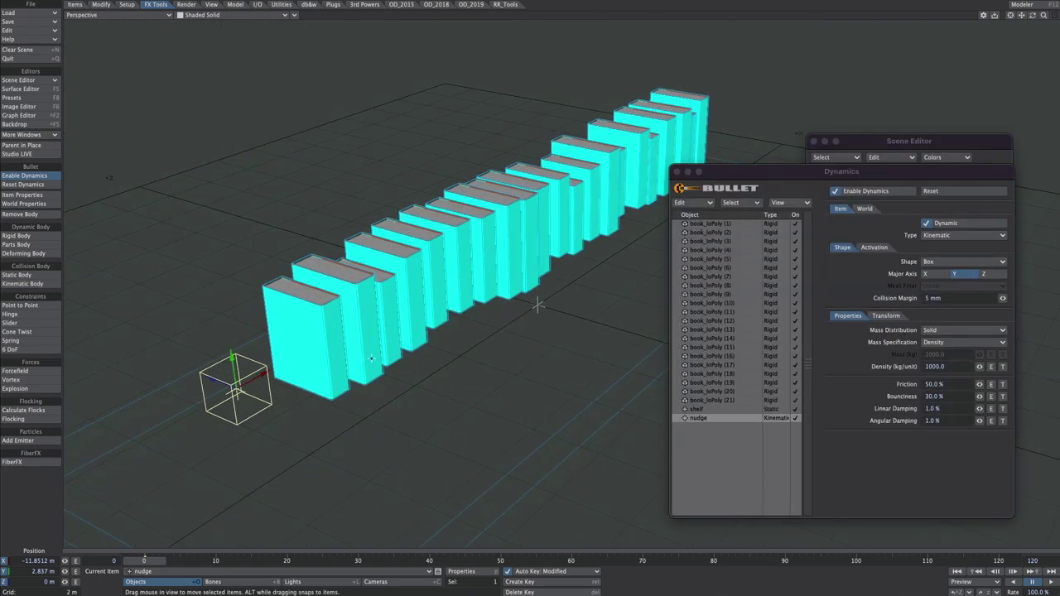
left_click(887, 315)
left_click_drag(1002, 438, 1020, 438)
left_click_drag(941, 439, 913, 435)
type("3")
key("Return")
Set the Y scale of the nudge null's collision shape to 3.
left_click_drag(367, 367, 390, 340, "alt")
left_click_drag(270, 347, 191, 180, "alt")
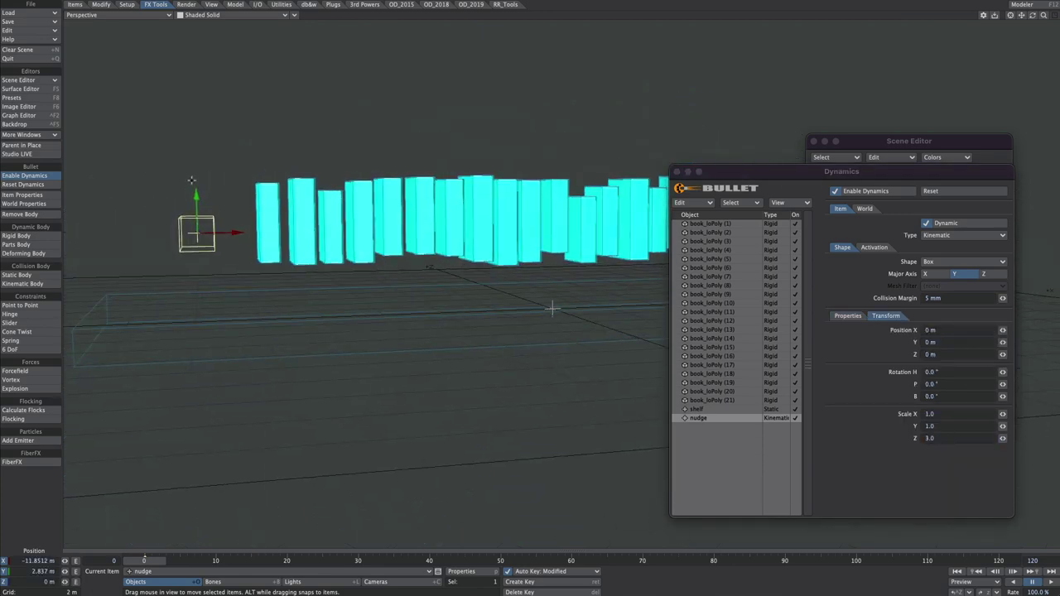
left_click(936, 425)
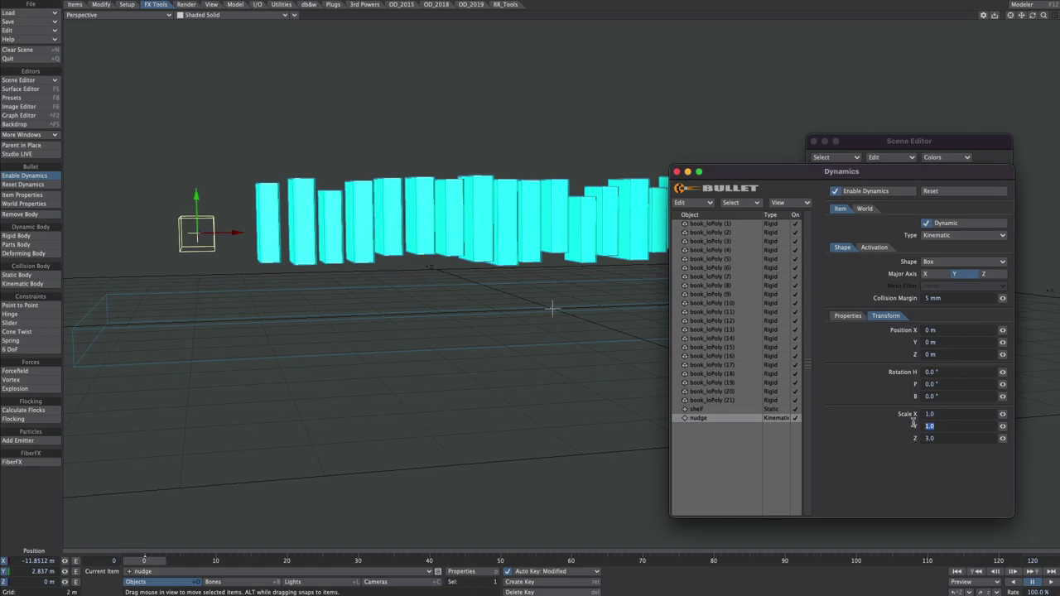
type("3")
key("Tab")
Lower the nudge null to about 1.85 m on Y in the Back view.
left_click(337, 274)
key("1")
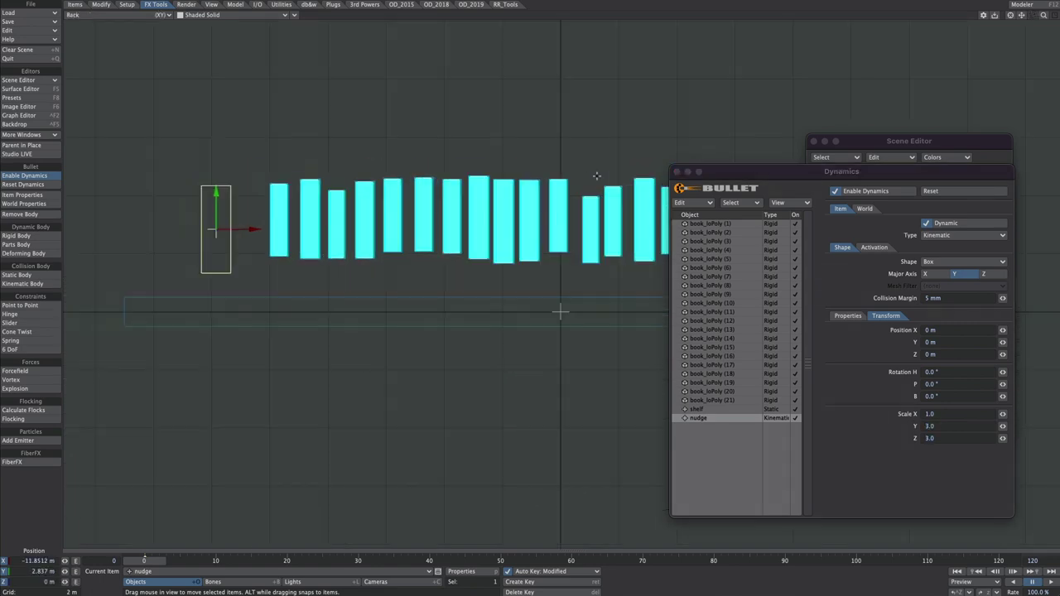
left_click_drag(212, 196, 213, 224)
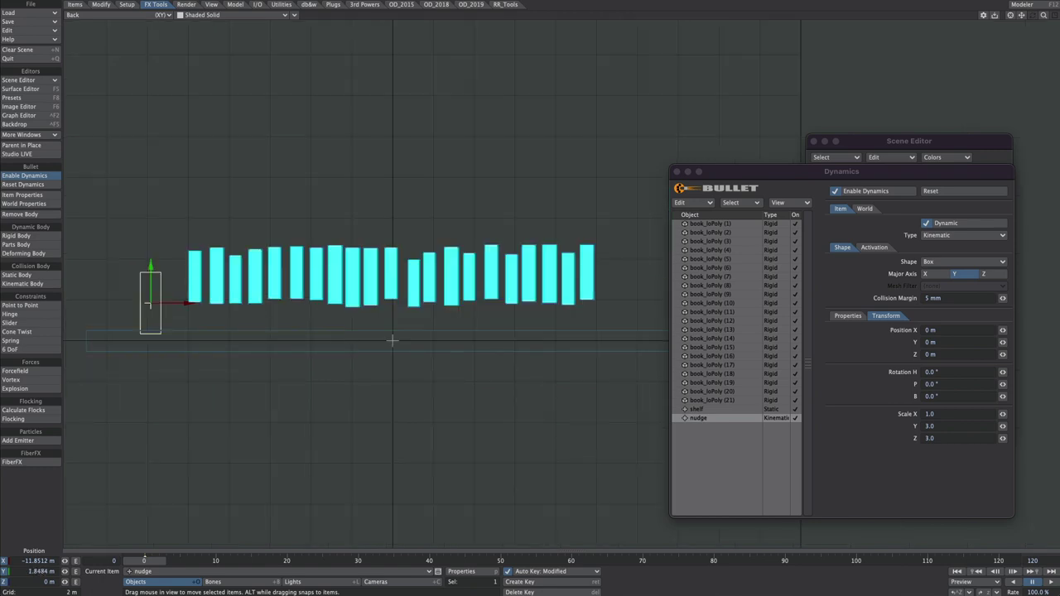
Clone the nudge null and move the copy beyond the other end of the book row, at about X 11.35 m.
left_click_drag(328, 335, 319, 334, "ctrl+alt")
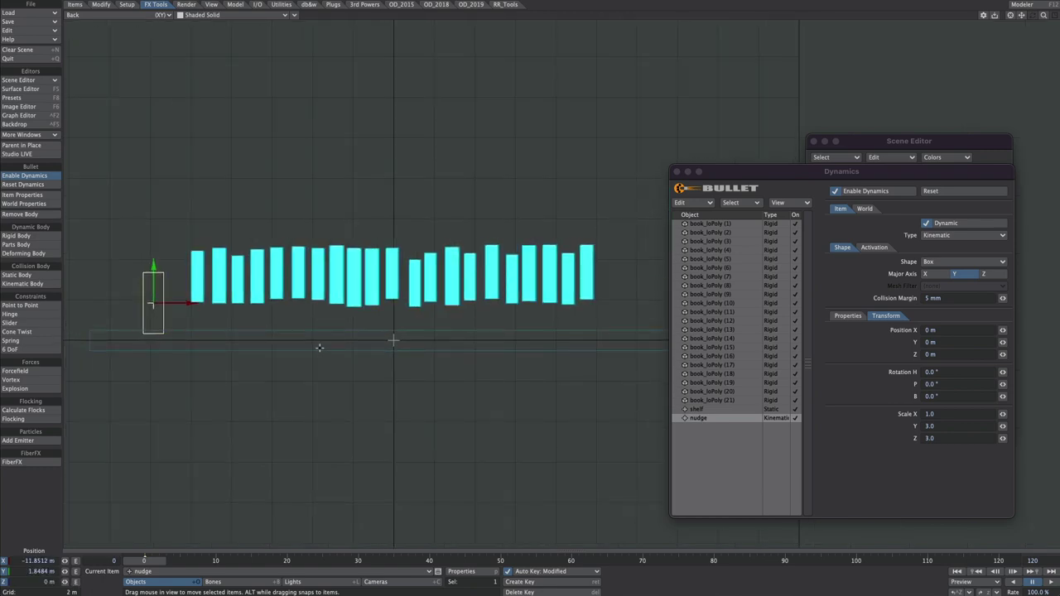
key("ctrl+c")
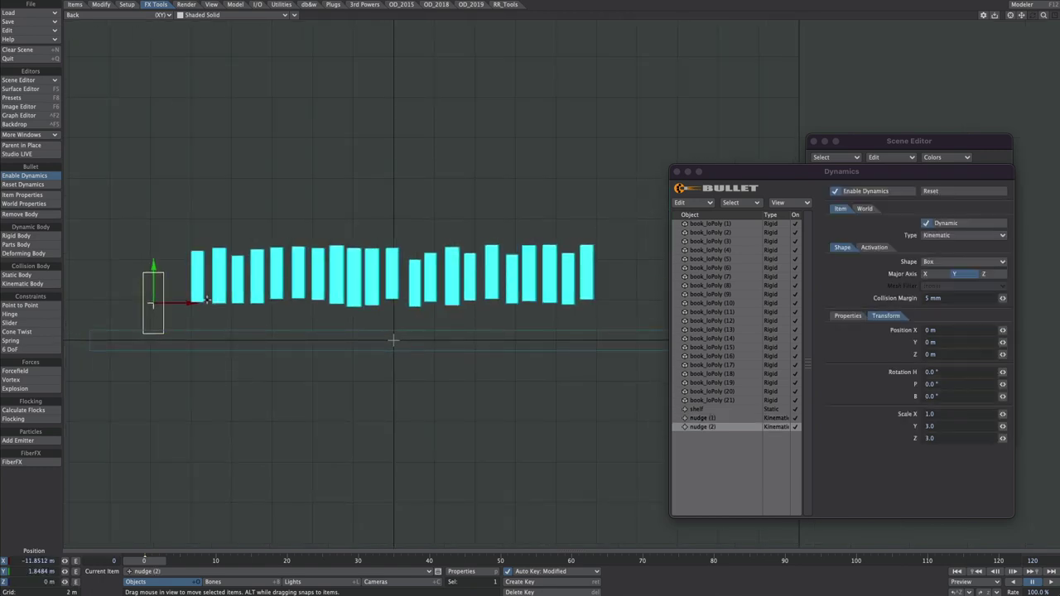
left_click_drag(189, 302, 659, 303)
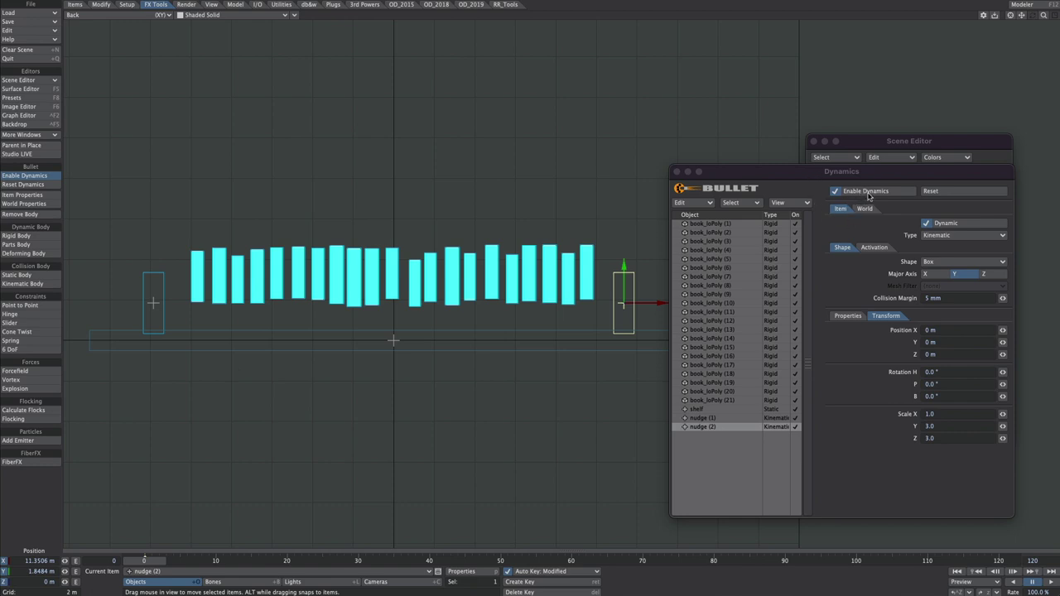
Turn off dynamics and animate nudge (1) toward the books, keying it at about X -7.03 m on frame 30.
left_click(867, 193)
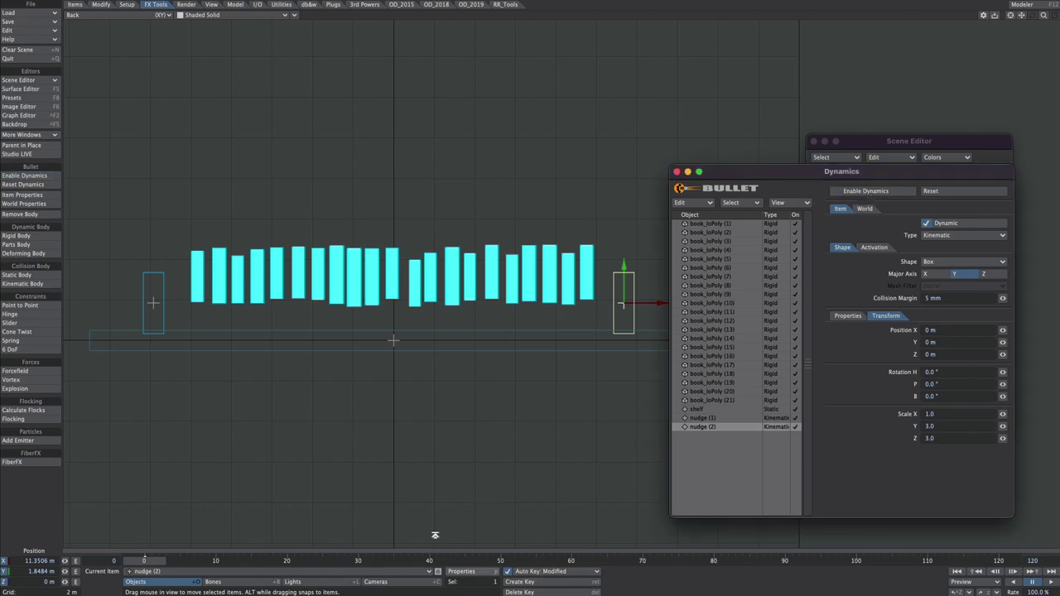
left_click_drag(123, 212, 184, 316)
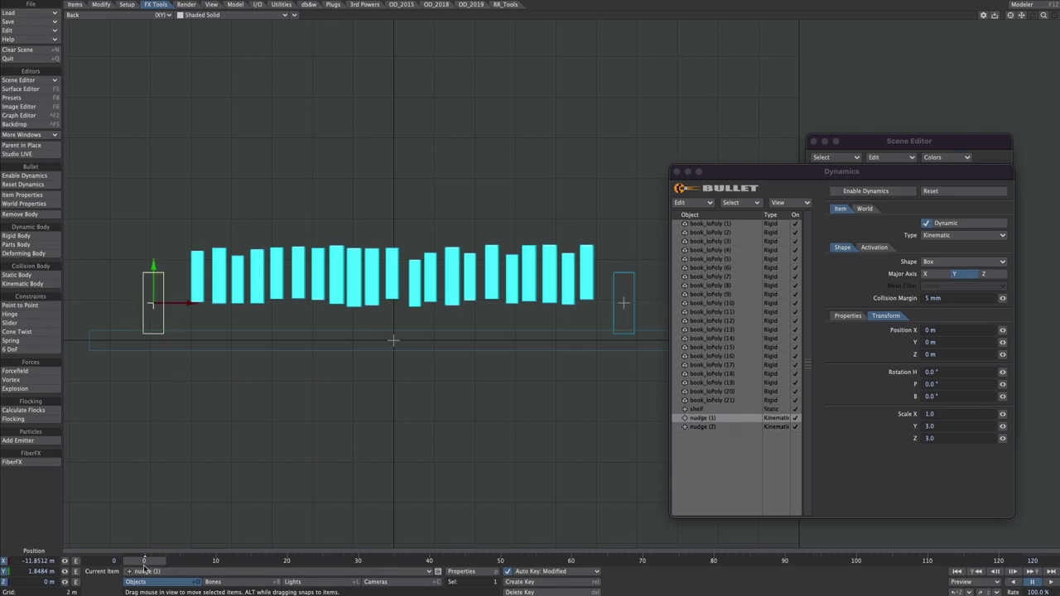
left_click_drag(146, 562, 358, 563)
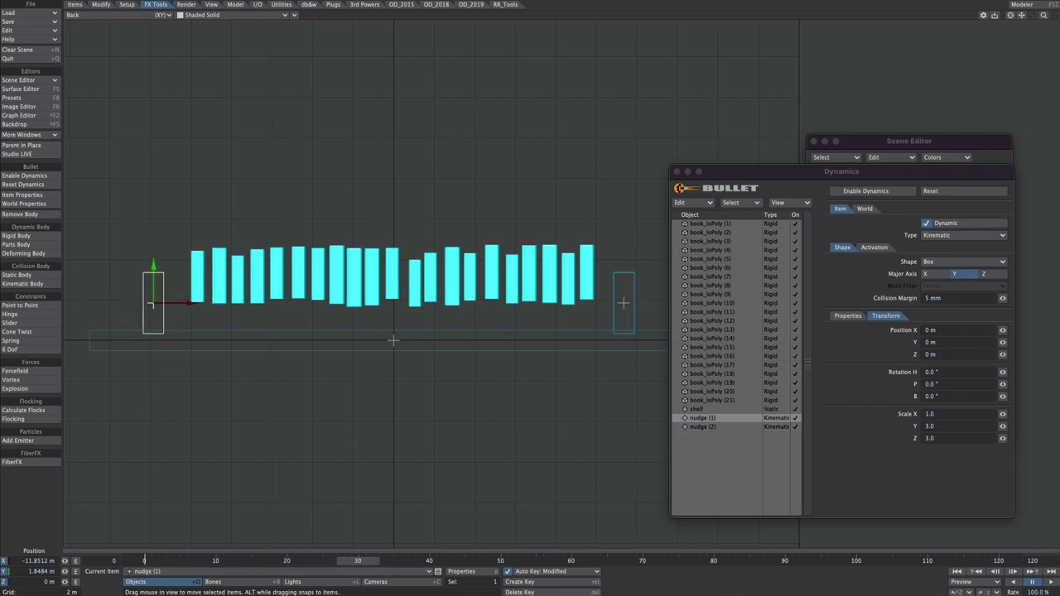
left_click_drag(189, 304, 288, 303)
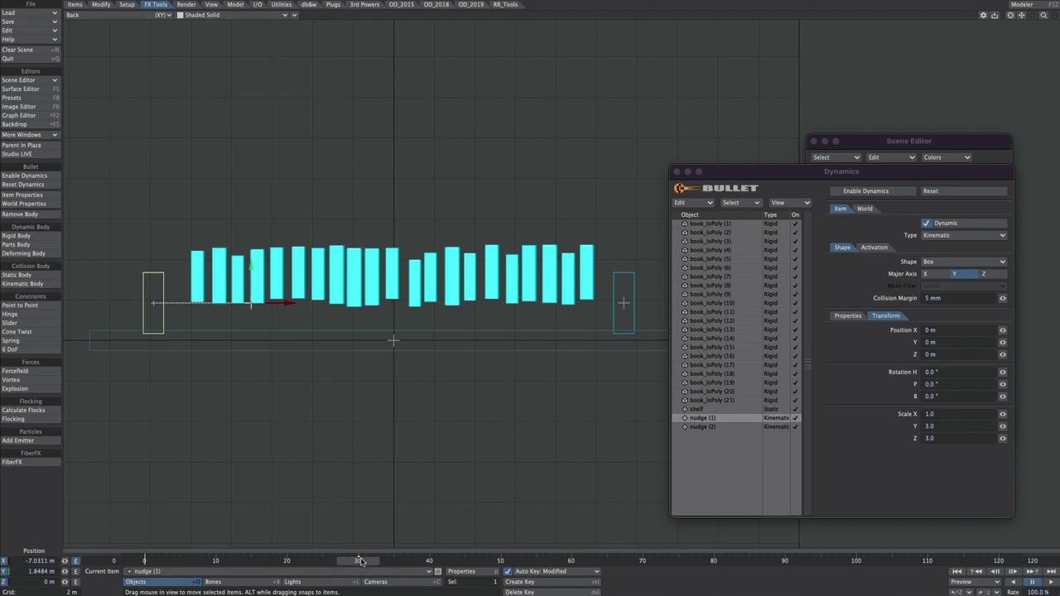
left_click_drag(359, 561, 144, 562)
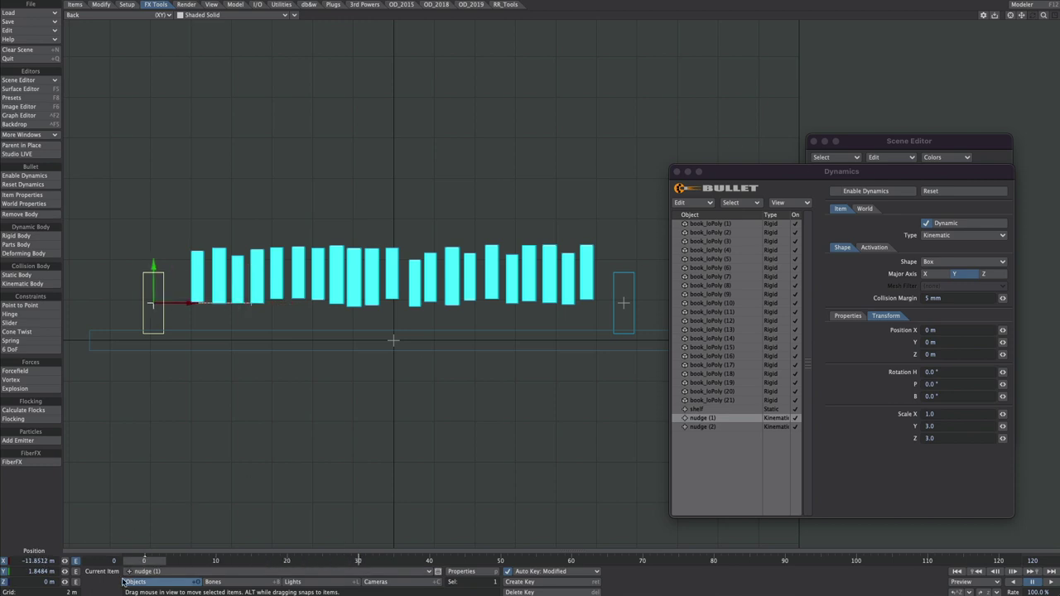
Retime nudge (1)'s push to frames 12 and 16, and key its return to about X -11.60 m at frame 29.
left_click(835, 192)
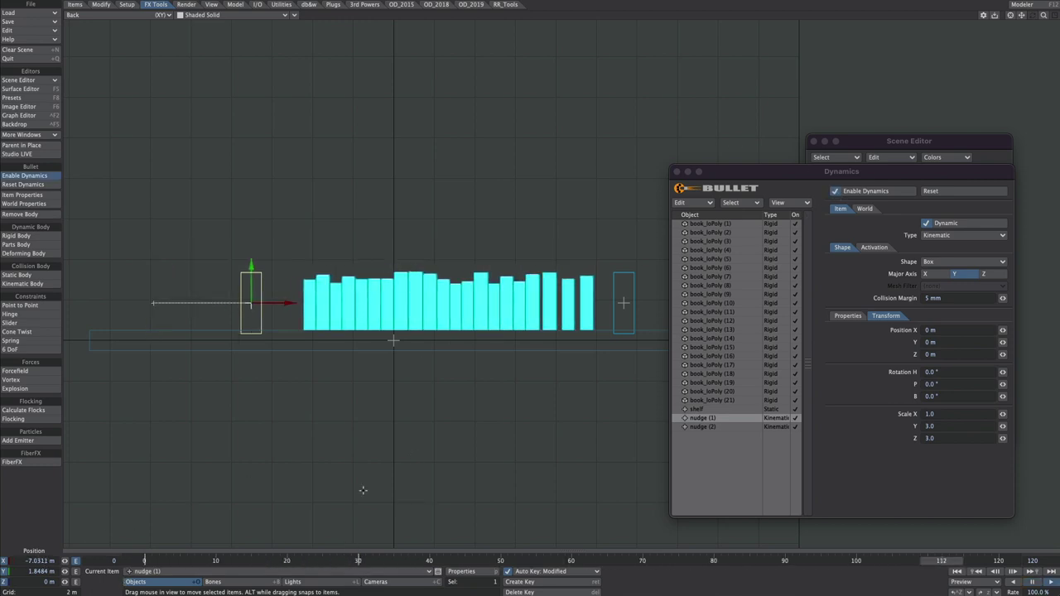
left_click(175, 550)
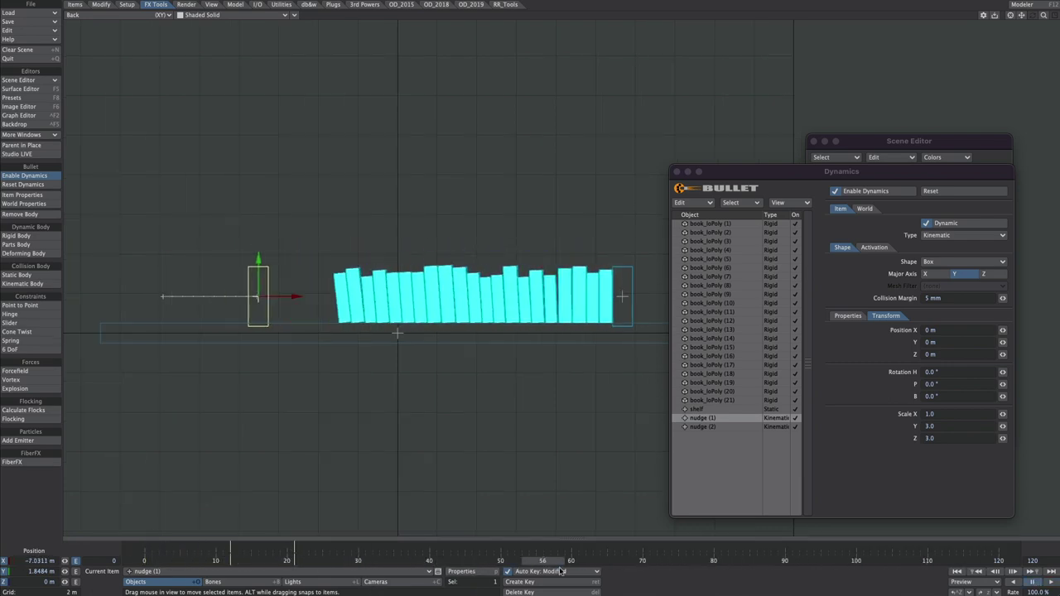
left_click(866, 191)
left_click_drag(290, 296, 200, 279)
left_click(882, 194)
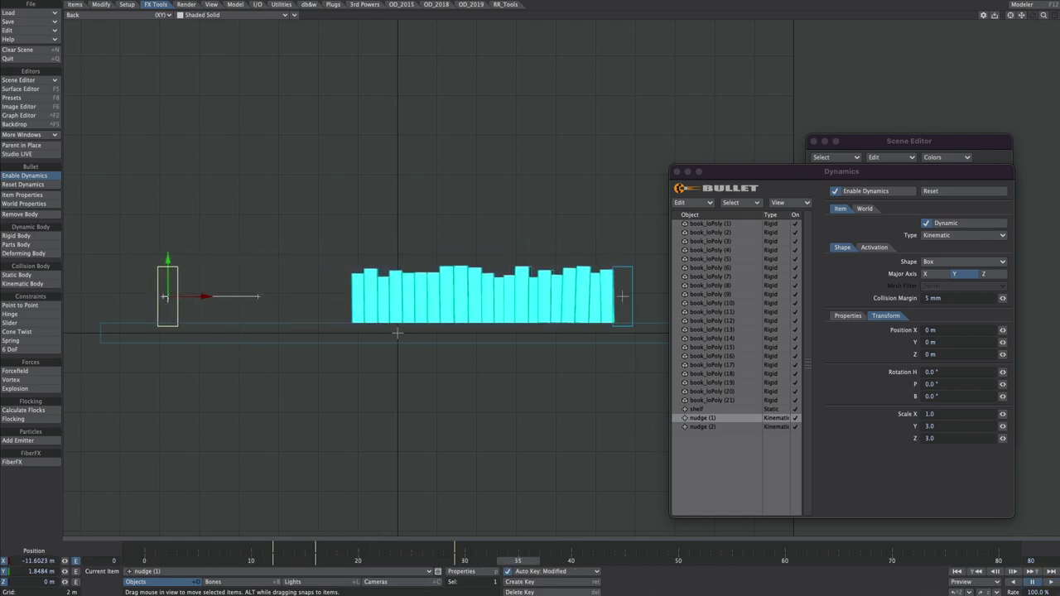
Key nudge (2)'s starting position at frame 31 instead of frame 0, and key it at about X 8.65 m on frame 35.
key("Return")
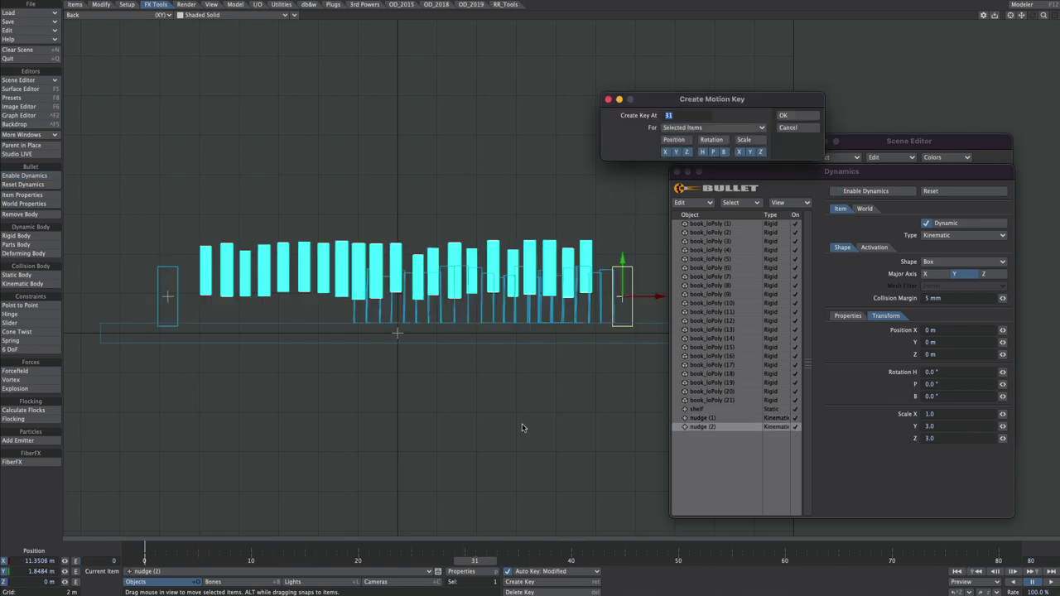
key("Return")
right_click(145, 548)
left_click(142, 556)
left_click_drag(476, 562, 519, 562)
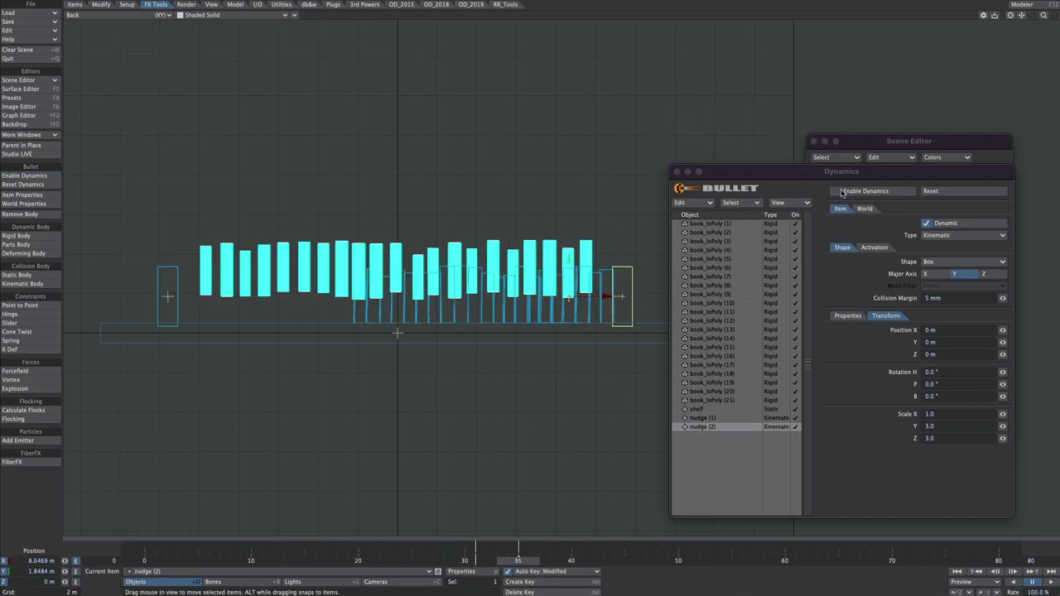
Enable and reset the Bullet dynamics, and play the simulation to check both nudges in the Perspective view.
left_click(841, 190)
left_click(963, 191)
left_click(1050, 583)
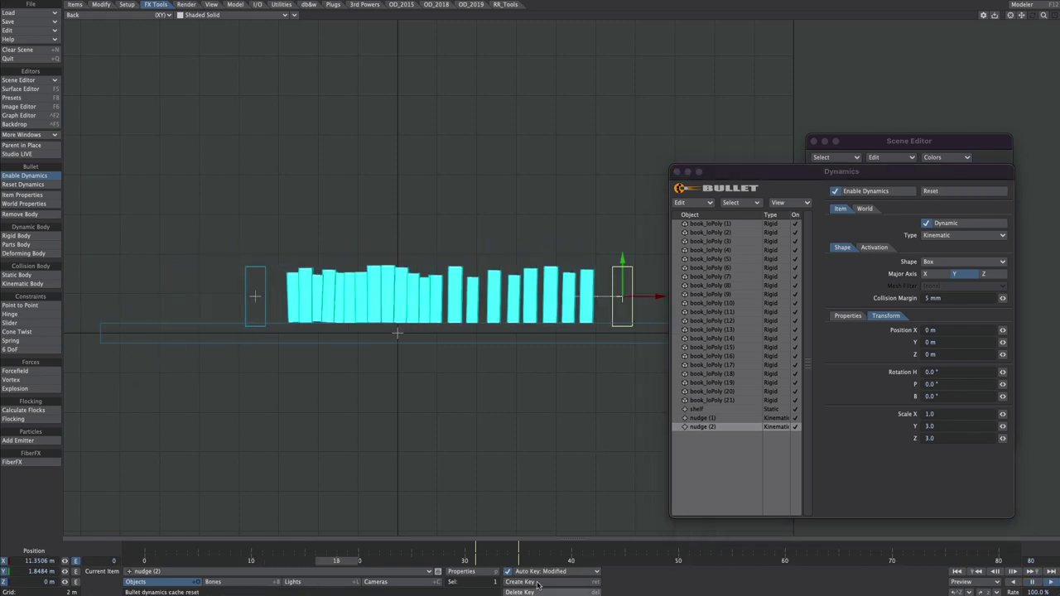
left_click_drag(468, 518, 403, 457, "alt")
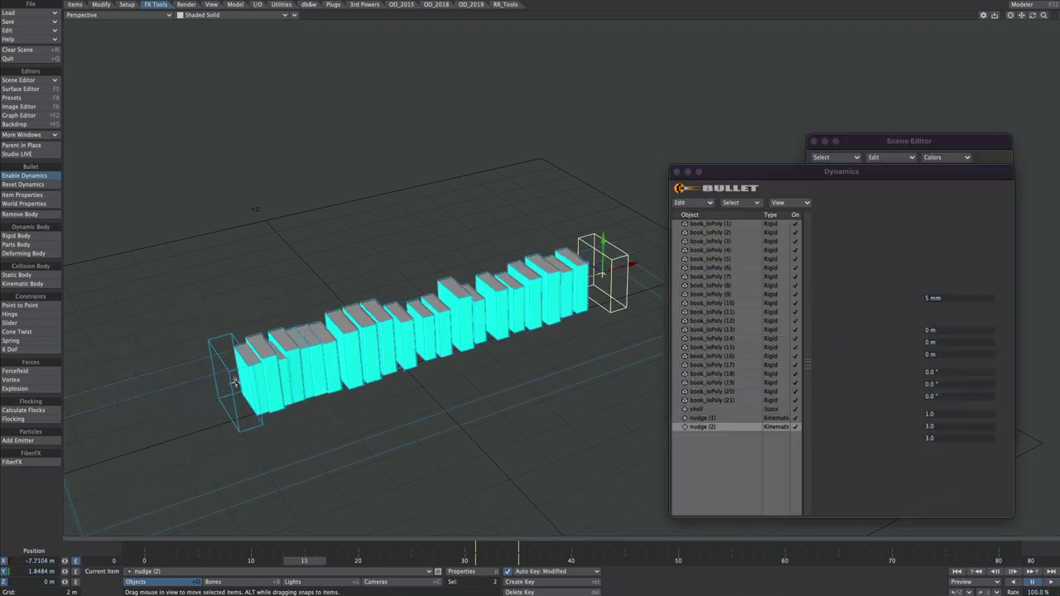
Open both nudges' X position curves in the Graph Editor and lower nudge (1)'s frame 16 key to about -10.24 m.
left_click(236, 385, "shift")
key("ctrl+F2")
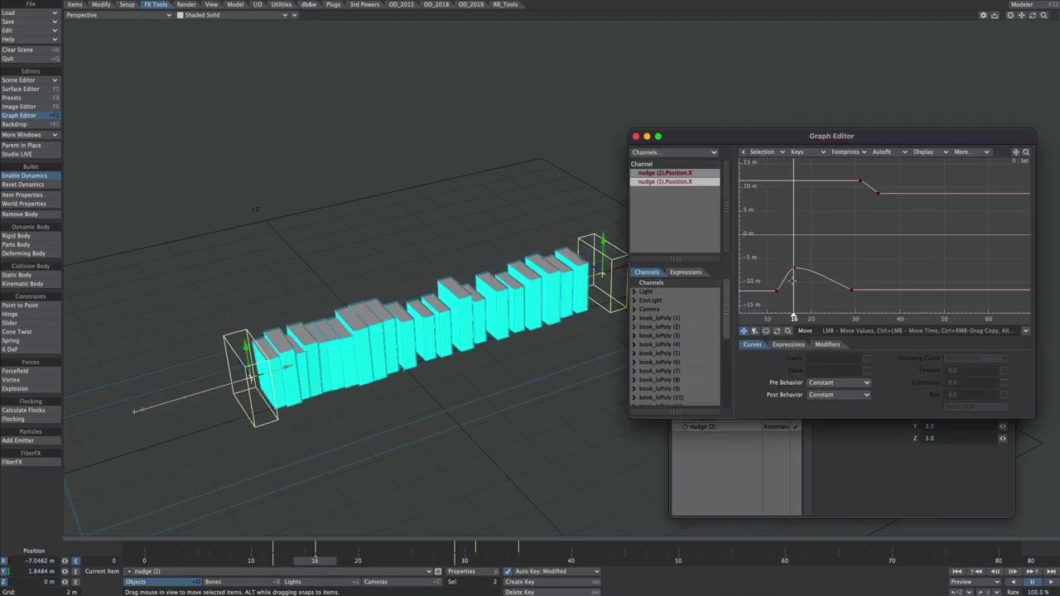
left_click(794, 284)
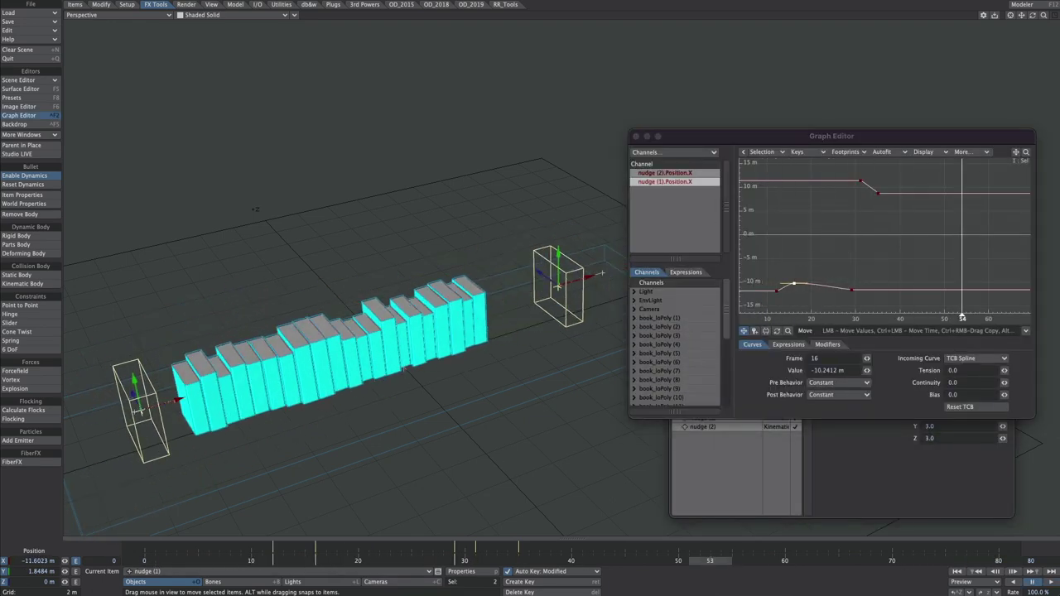
Raise both nudge nulls to about Y 2.76 m and set nudge (1)'s frame 16 X key to about -6.93 m.
left_click_drag(403, 367, 483, 359, "alt")
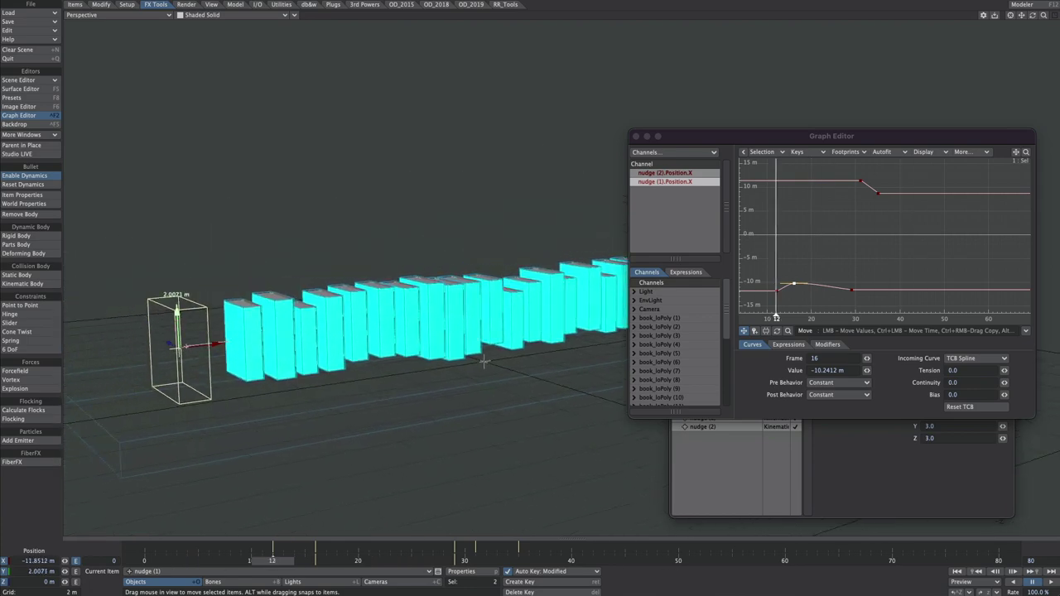
left_click_drag(389, 560, 347, 561)
left_click_drag(794, 283, 793, 268)
left_click_drag(485, 362, 403, 362, "alt")
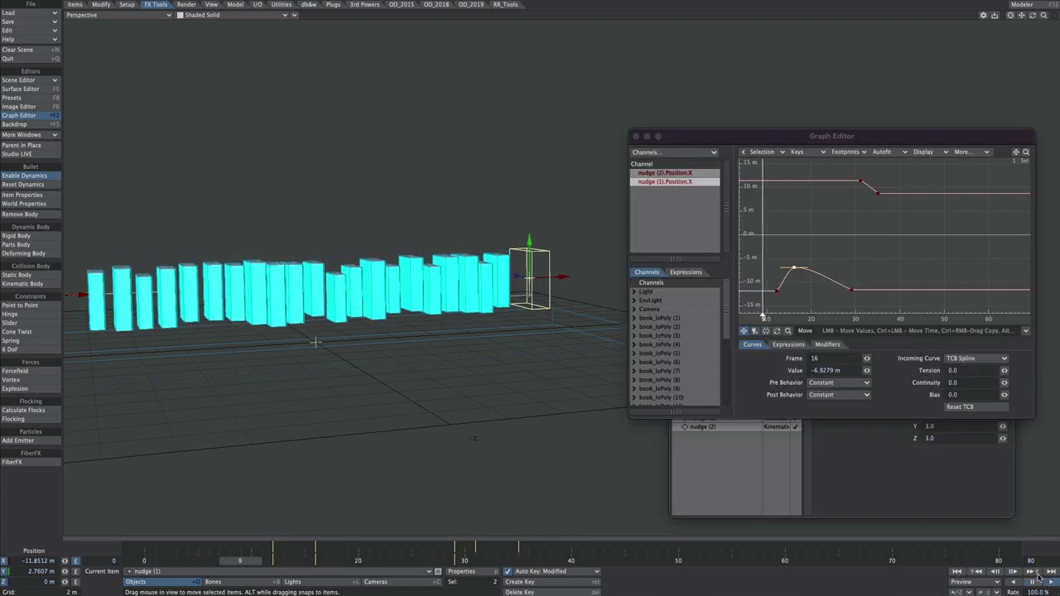
Move nudge (1)'s frame 16 key to frame 20 and set its frame 29 X key to about -8.23 m.
left_click_drag(871, 183, 879, 228, "ctrl+alt")
left_click_drag(880, 228, 880, 219)
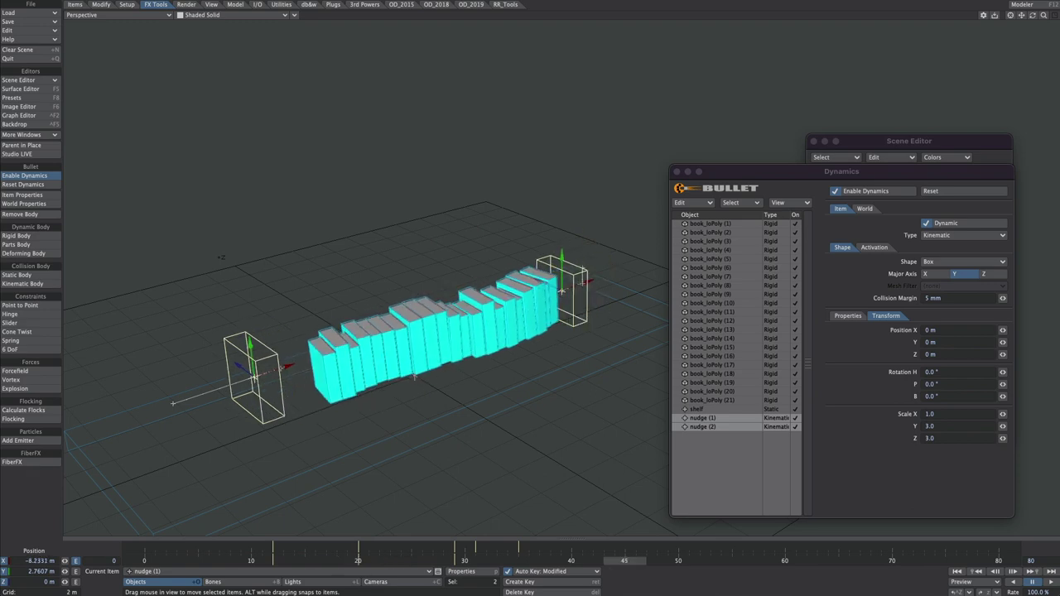
left_click_drag(447, 414, 495, 414, "ctrl+alt")
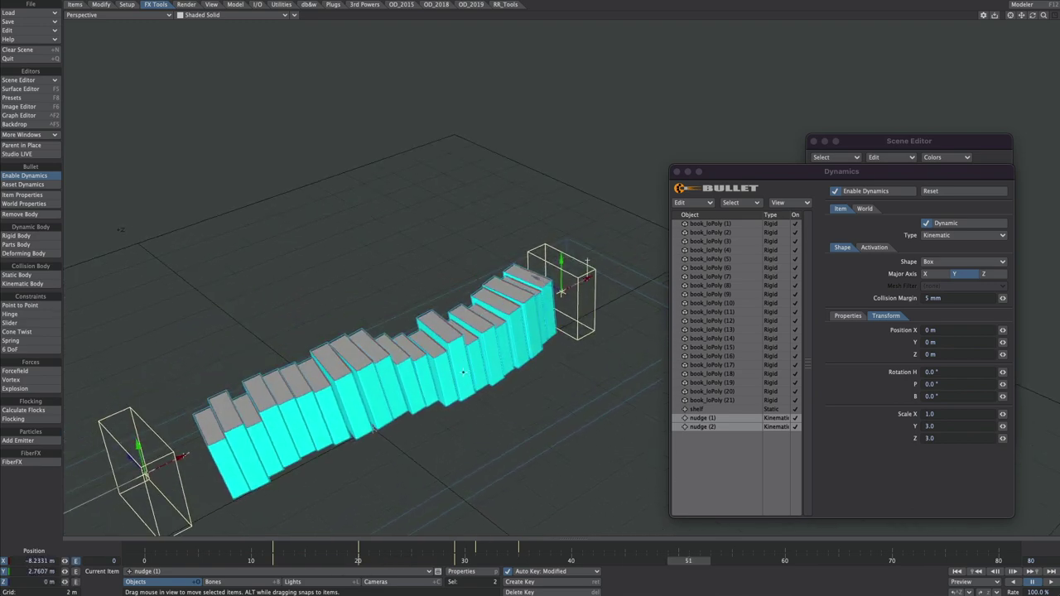
left_click_drag(463, 372, 460, 313, "alt+shift")
left_click_drag(385, 393, 405, 368, "alt+shift")
left_click_drag(485, 556, 572, 557)
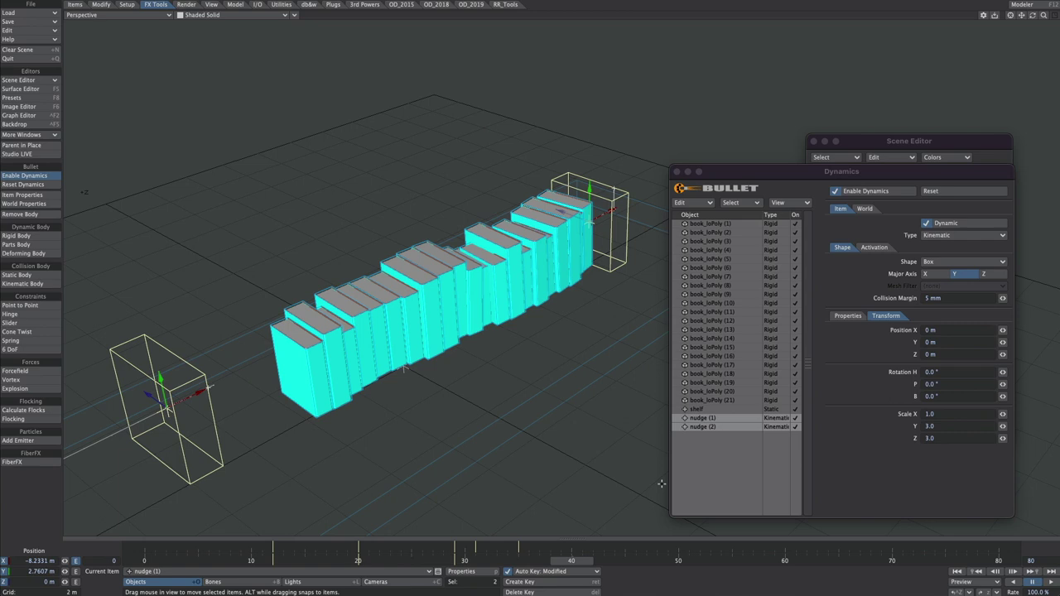
Set the Bullet world's Dynamics Framerate to 300 fps and replay the simulation from the start.
left_click(864, 209)
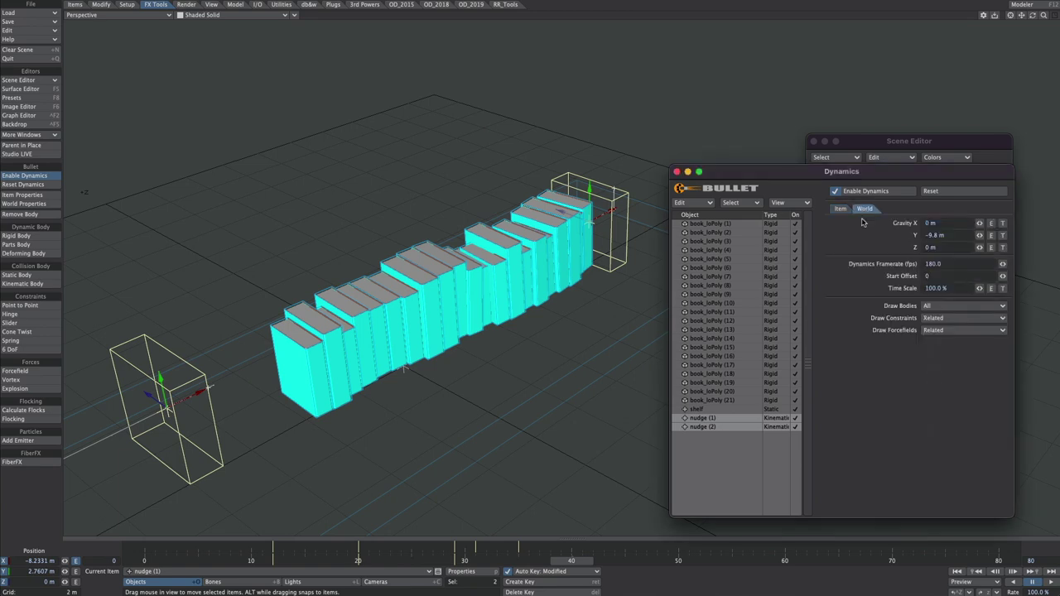
left_click(946, 262)
type("300")
key("Return")
scroll(509, 306, "up", 2)
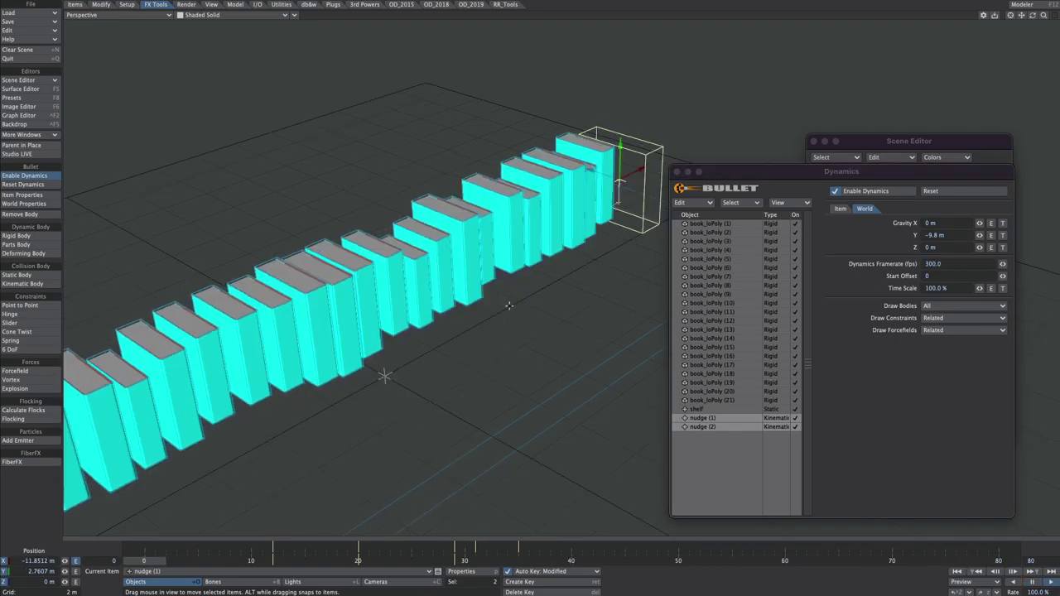
scroll(517, 290, "down", 2)
left_click_drag(518, 291, 535, 330, "alt")
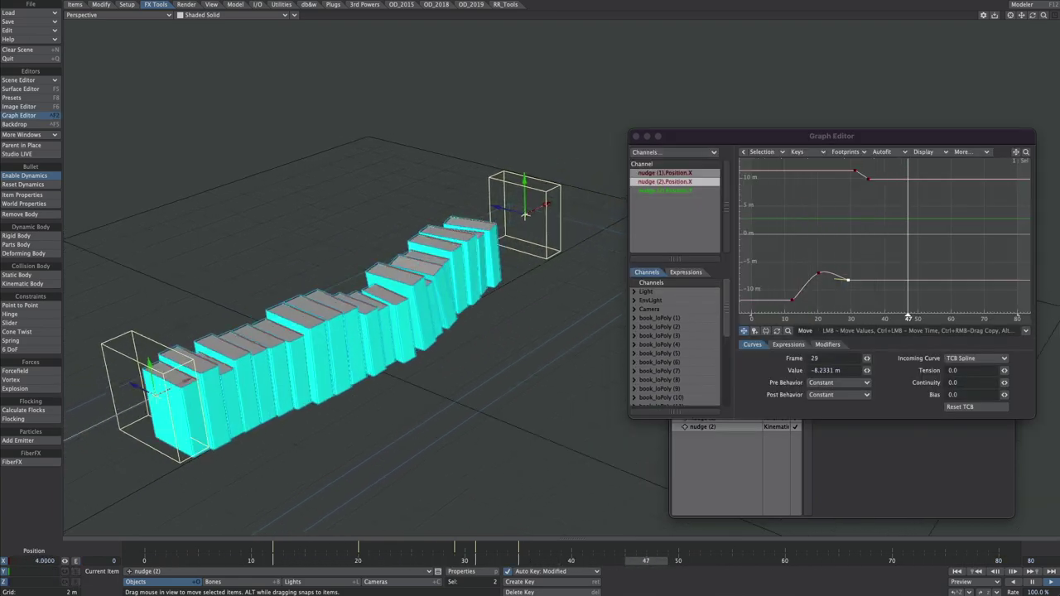
Add a key at about frame 41 to nudge (2)'s X position curve and close the Graph Editor and Dynamics windows.
mouse_move(415, 340)
left_mouse_down("alt")
mouse_move(355, 331)
mouse_move(395, 335)
left_mouse_up("alt")
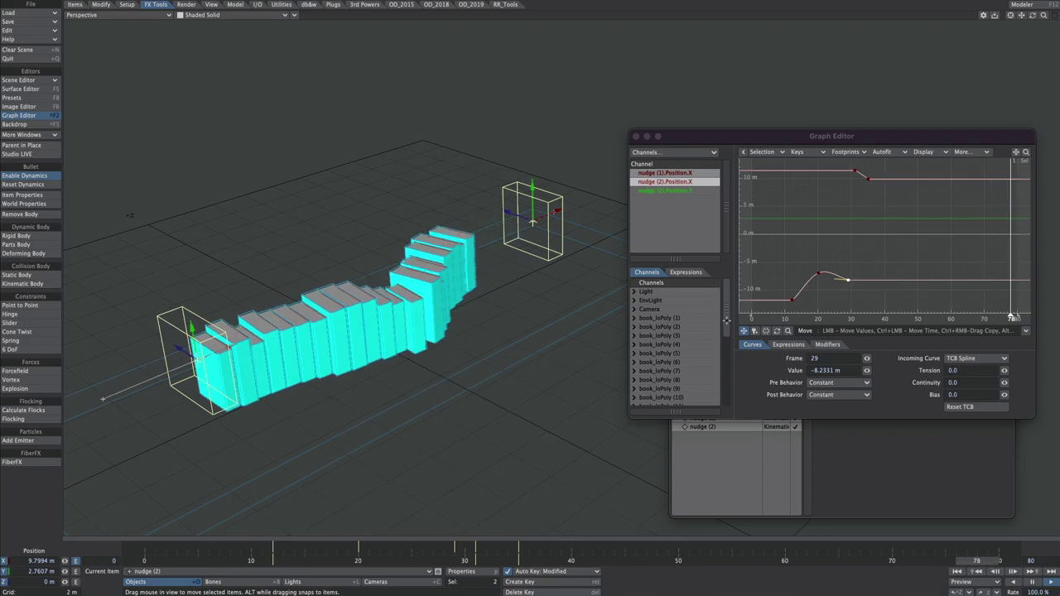
left_click(888, 179)
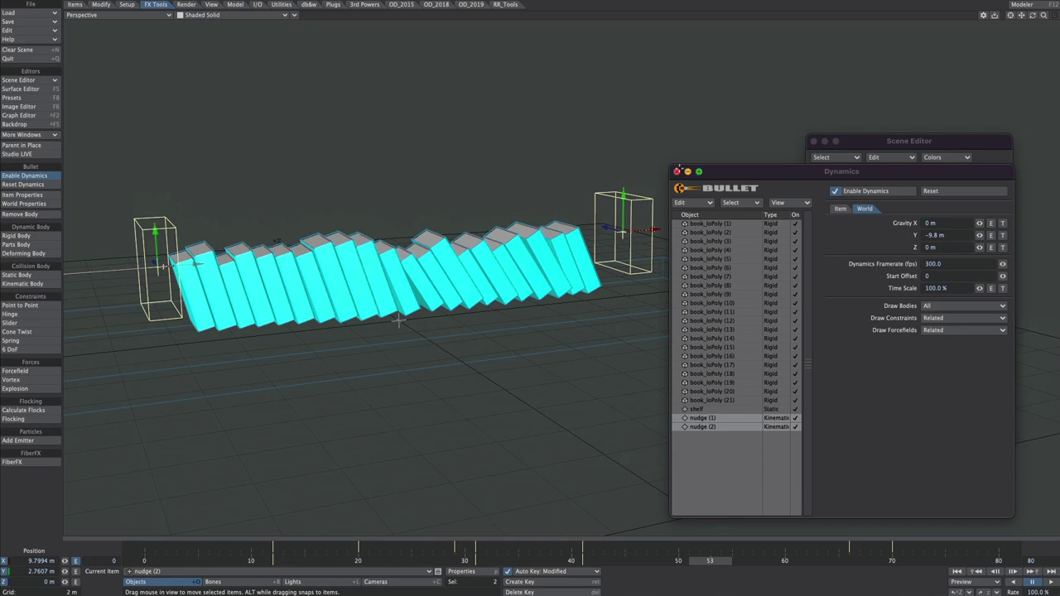
left_click(678, 171)
left_click_drag(627, 252, 767, 270, "alt+shift")
With the simulation at frame 56, select all 21 books and key their current motion at frame 0.
left_click_drag(527, 557, 507, 560)
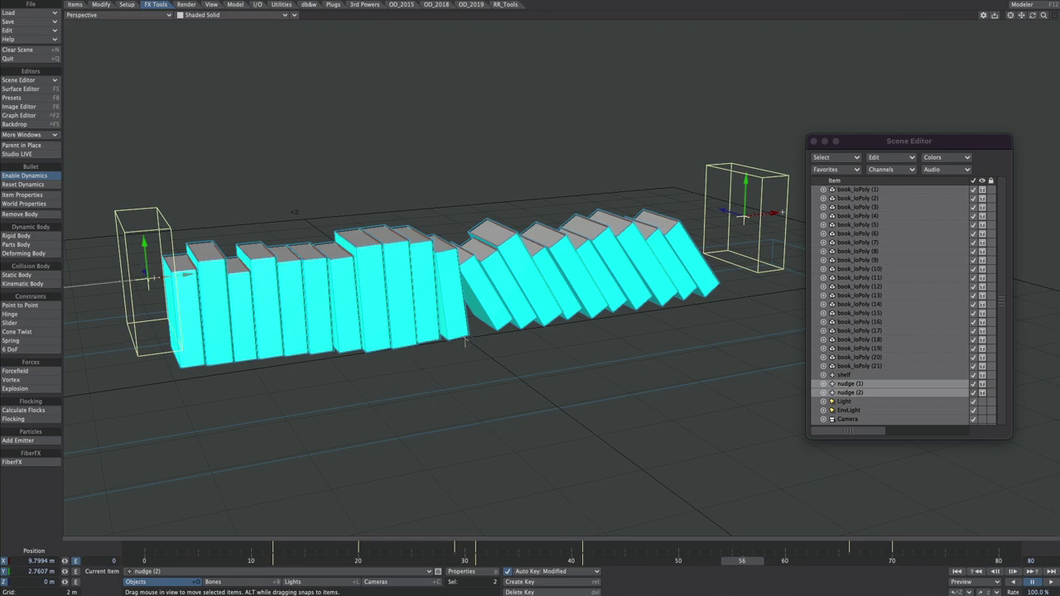
left_click_drag(616, 261, 670, 329, "alt")
left_click(669, 329)
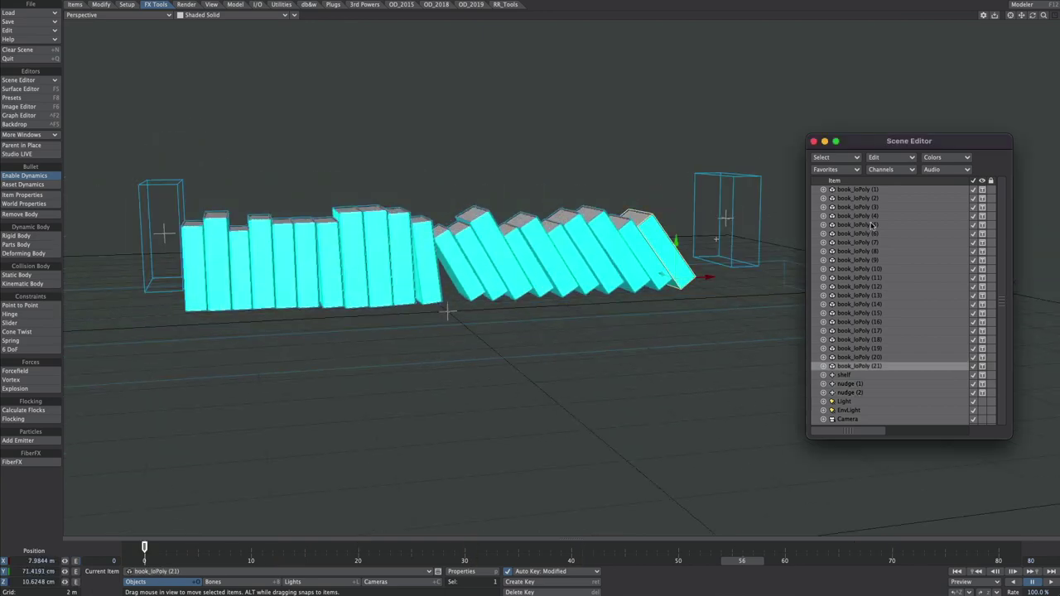
left_click(867, 191, "shift")
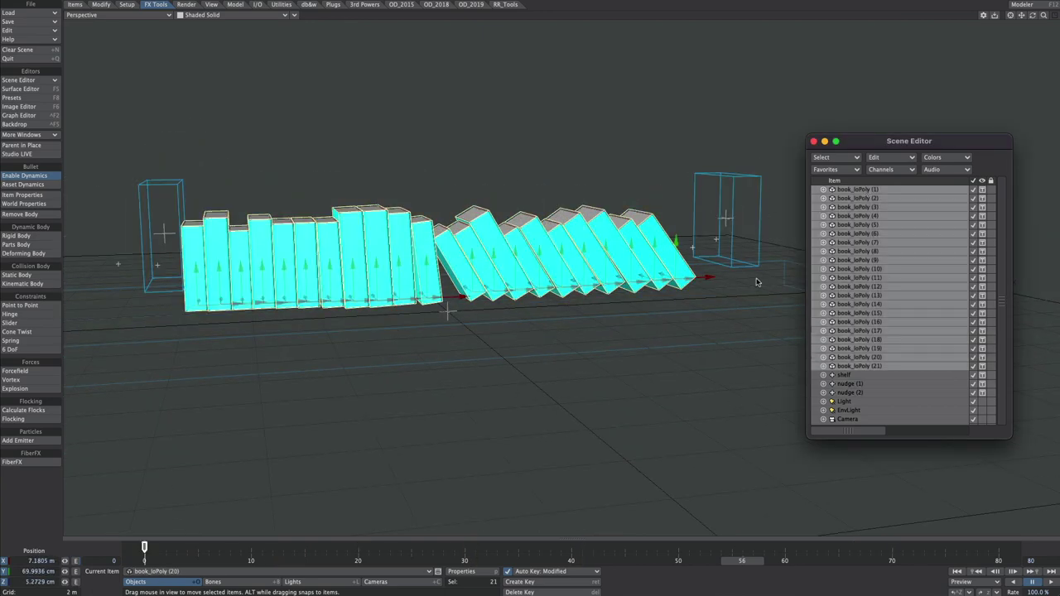
key("Return")
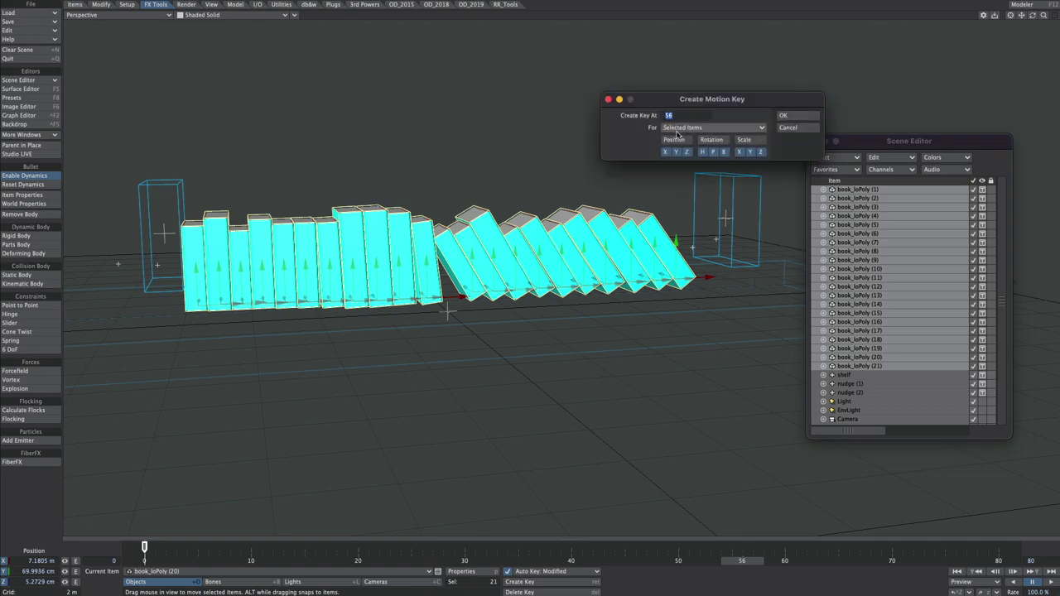
left_click(783, 115)
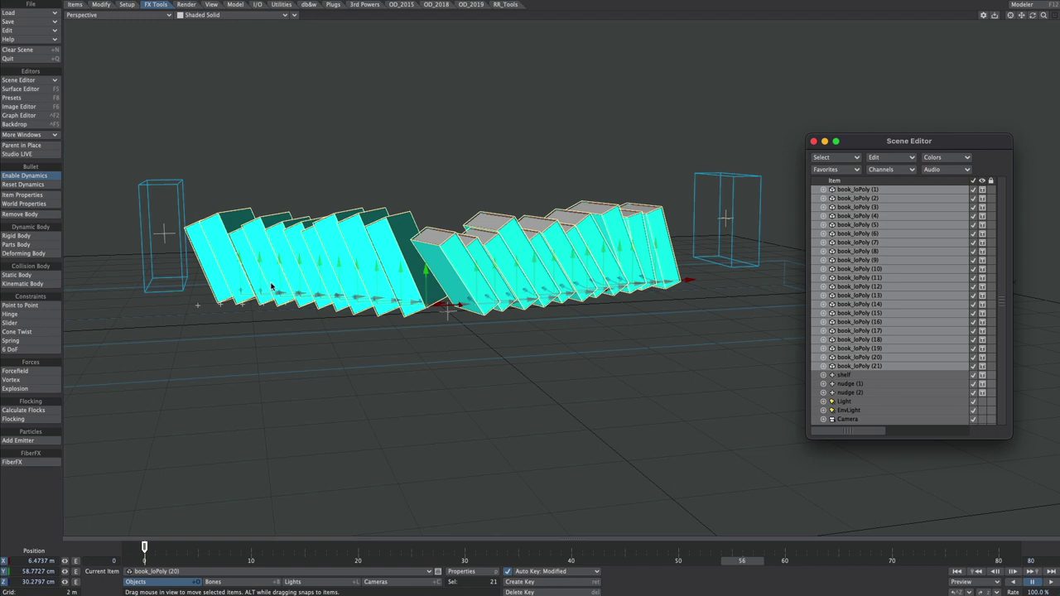
Disable Bullet dynamics and set the world's Draw Bodies option to None.
left_click(47, 178)
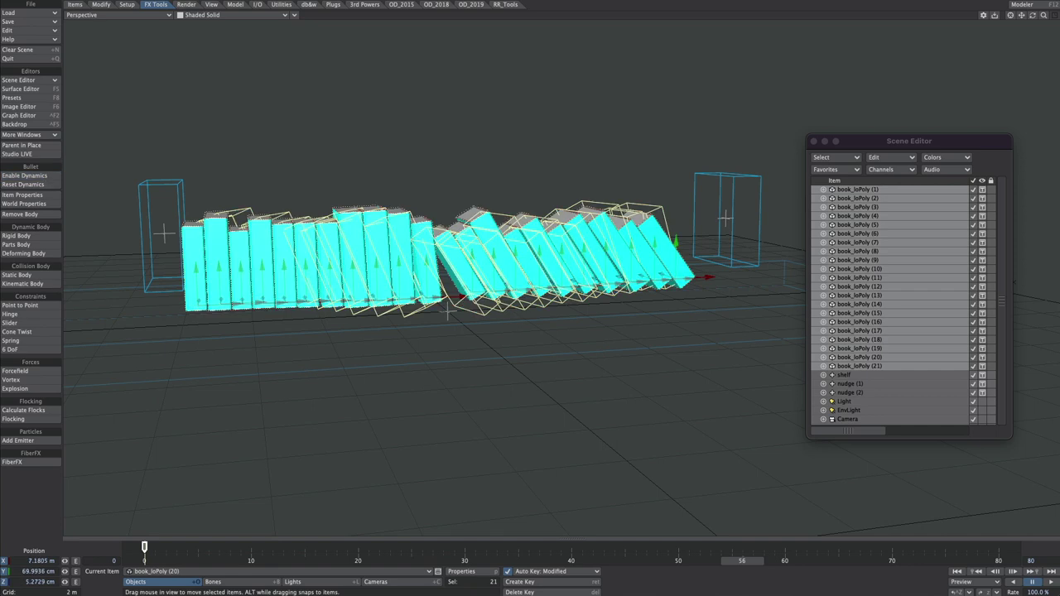
left_click(865, 209)
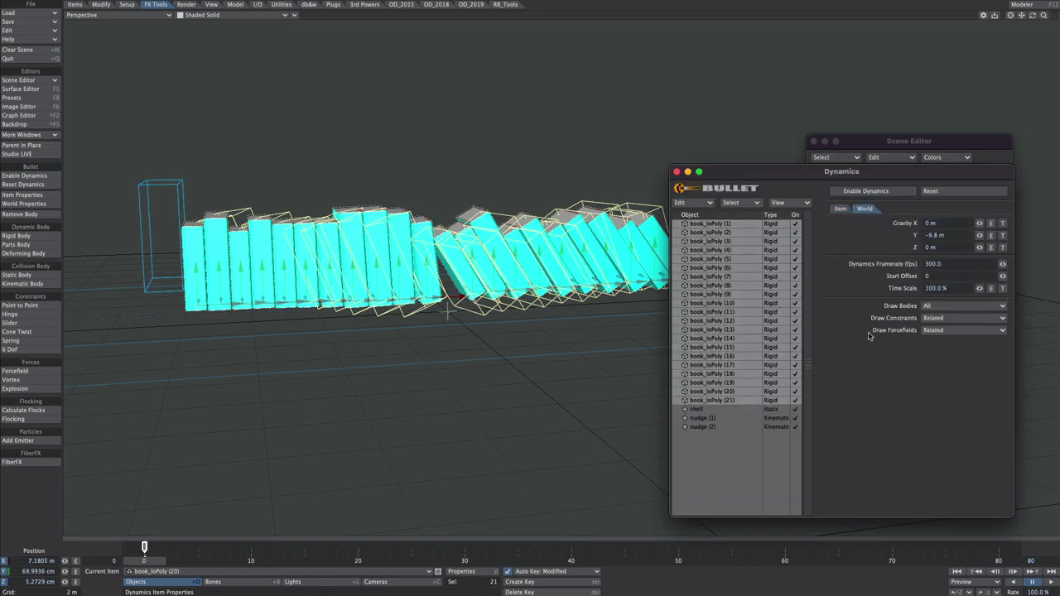
left_click(945, 308)
left_click(941, 303)
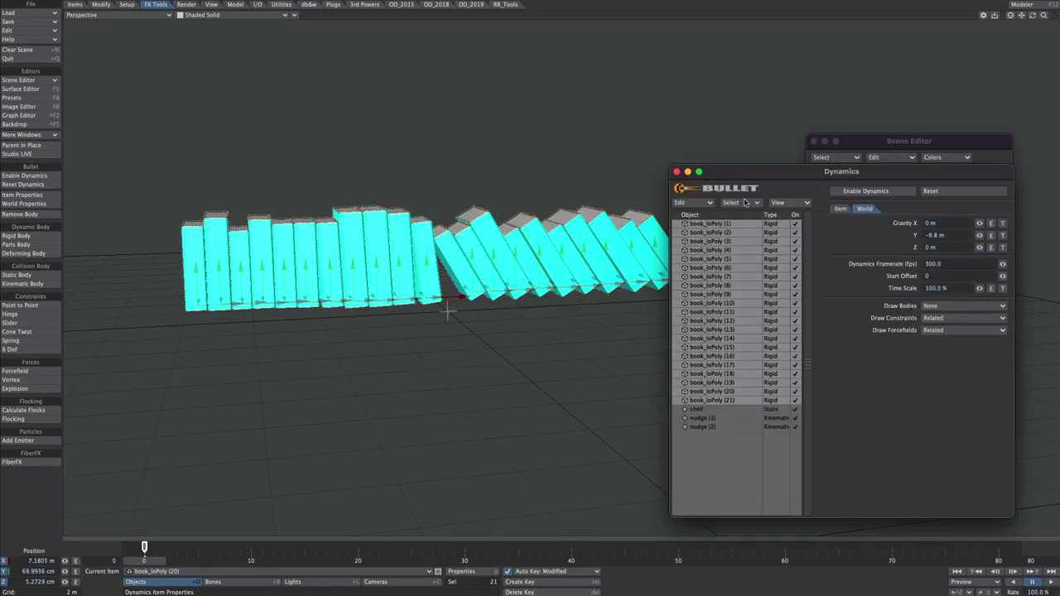
left_click(677, 171)
scroll(764, 218, "up", 3)
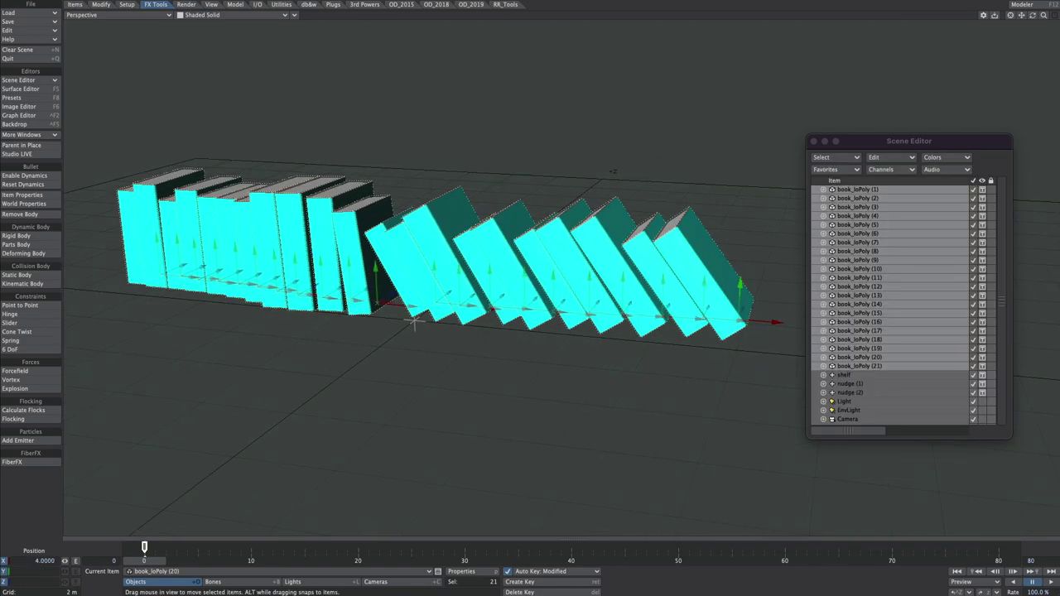
left_click_drag(521, 319, 524, 332, "alt")
key("y")
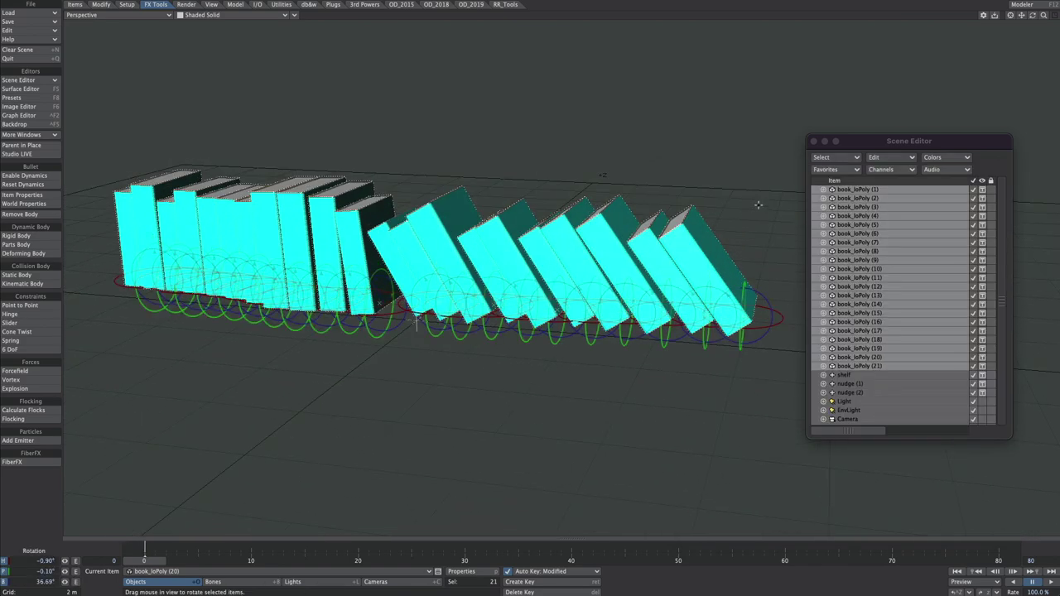
left_click_drag(777, 218, 760, 301)
left_click_drag(774, 241, 741, 295)
key("ctrl+z")
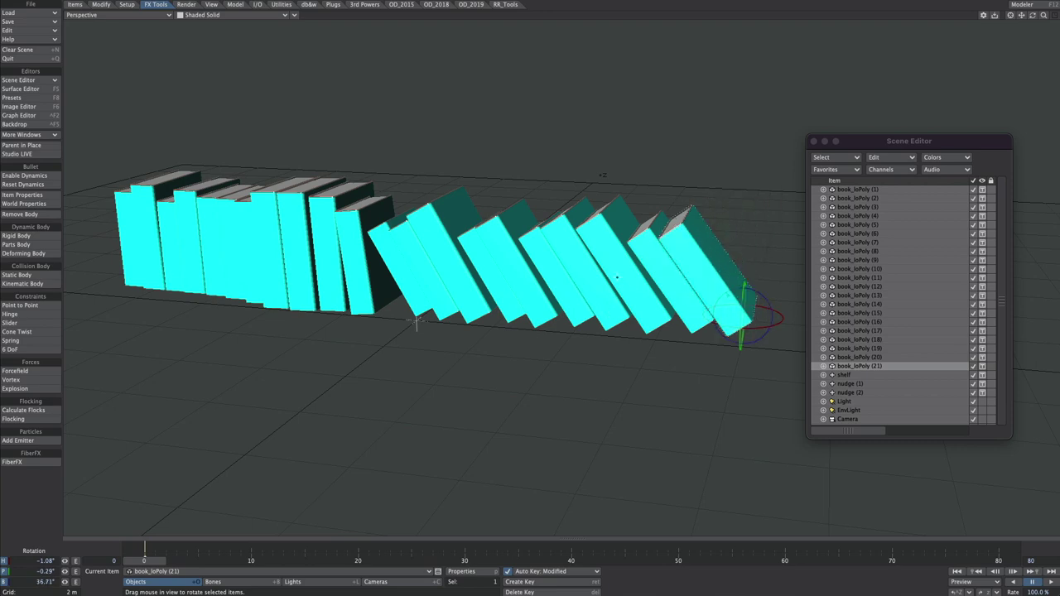
left_click_drag(617, 277, 567, 270, "alt")
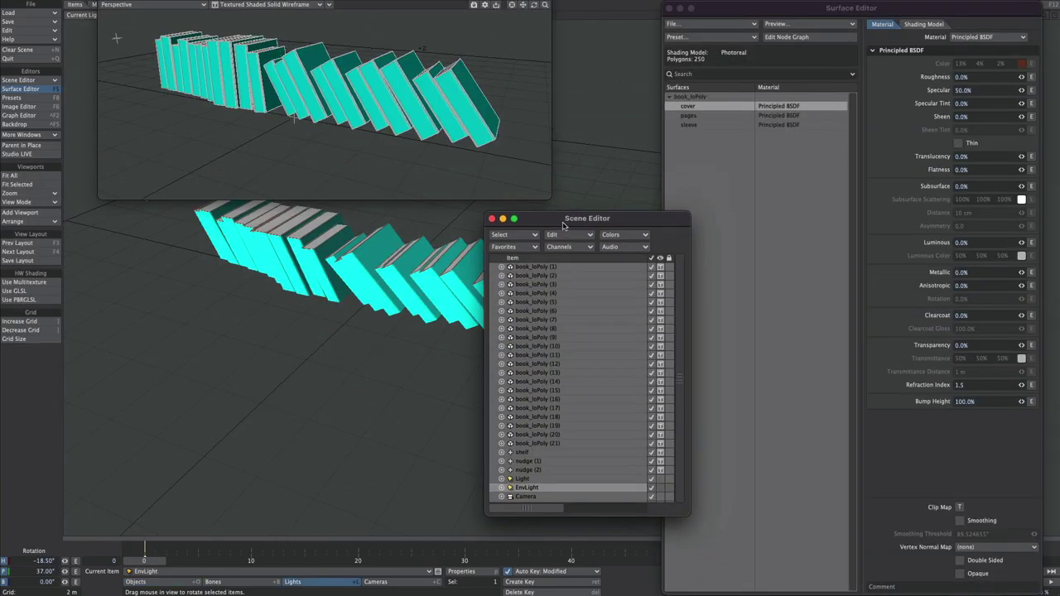
Select individual books in the Scene Editor's item list to check which book in the row each one is.
left_click_drag(572, 234, 480, 236)
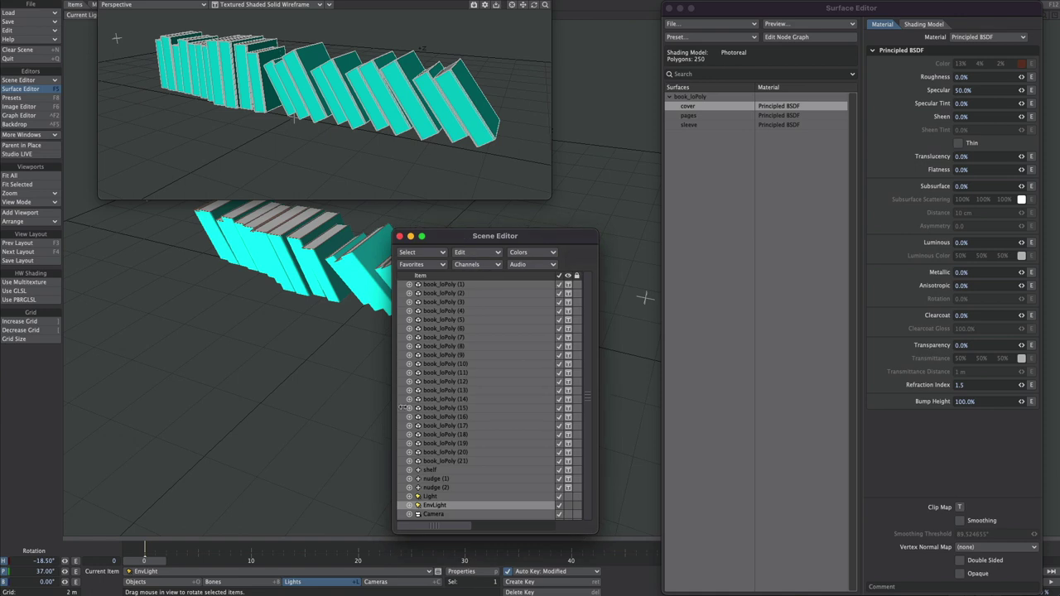
left_click(484, 461)
left_click(452, 453)
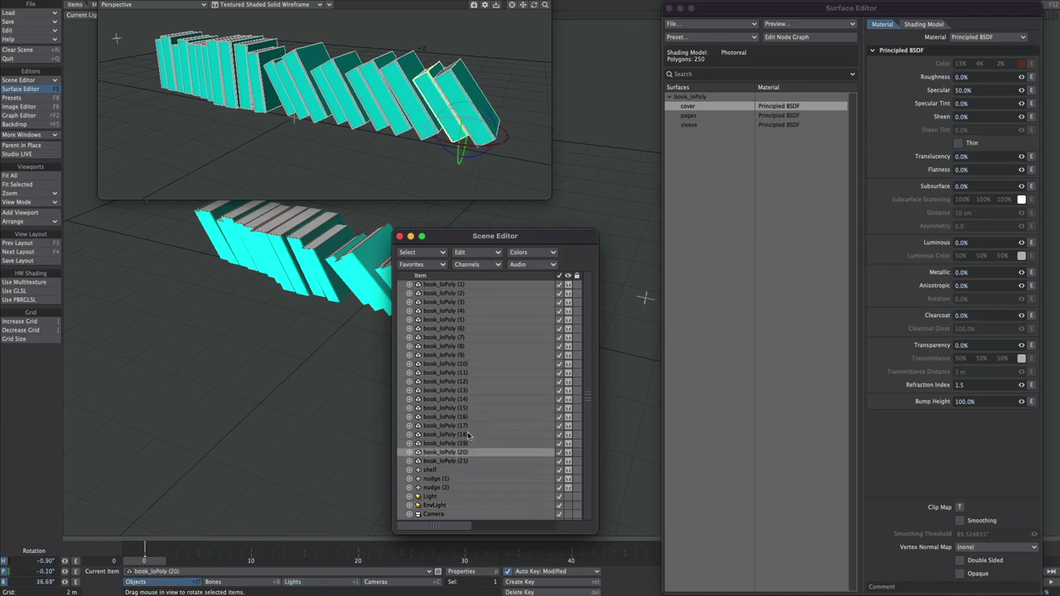
left_click(466, 443)
left_click(461, 452)
left_click(469, 460)
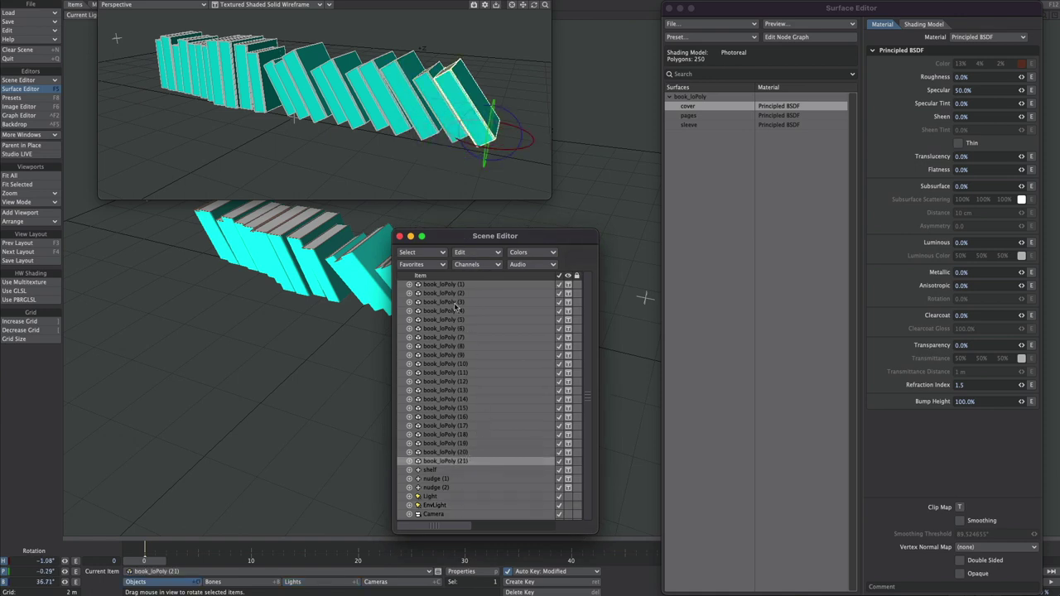
left_click(455, 303)
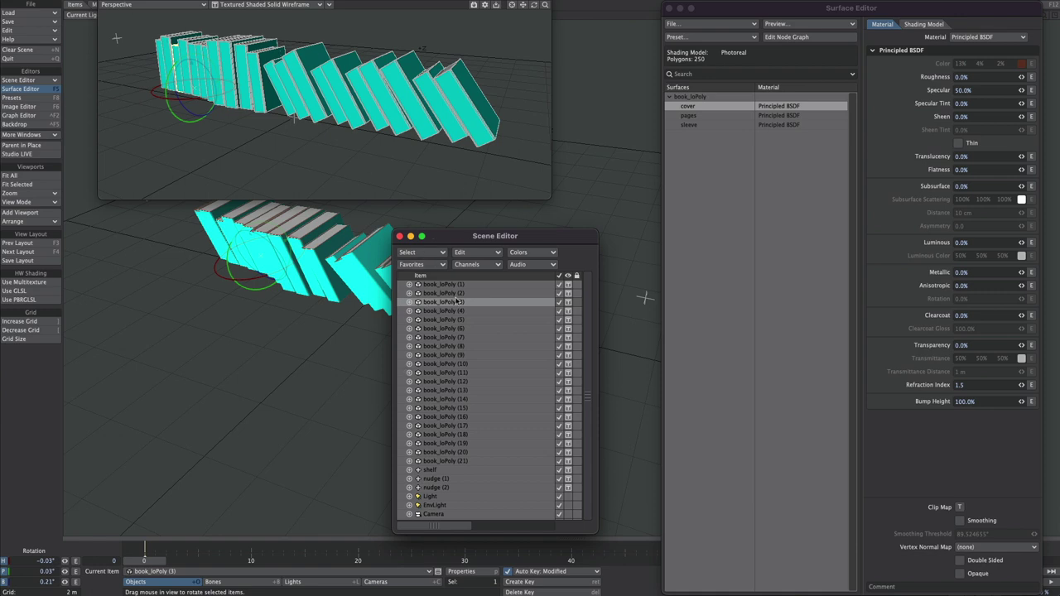
left_click(450, 398)
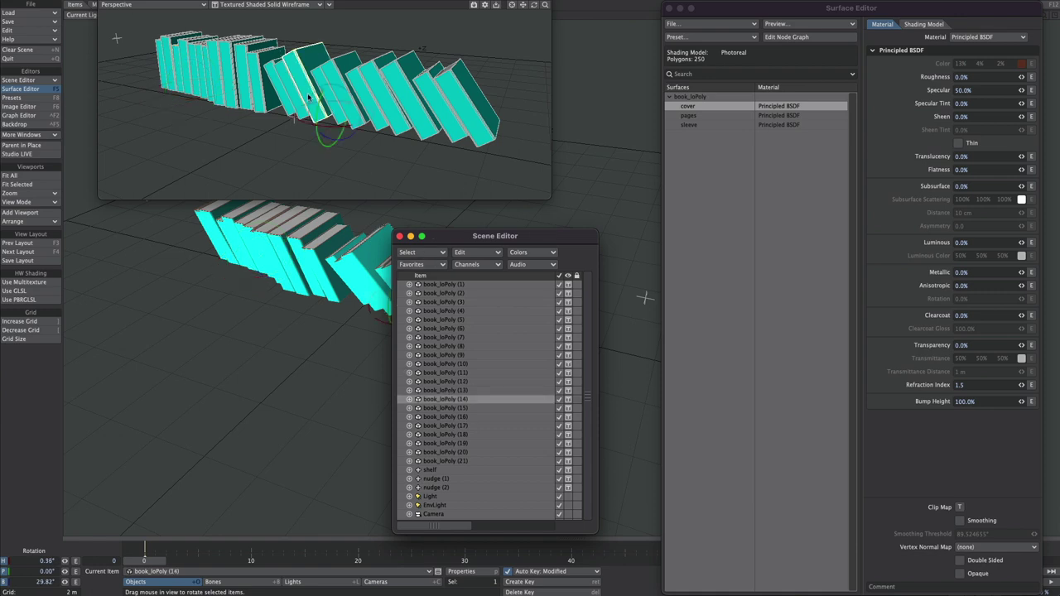
left_click(445, 348)
left_click(452, 391)
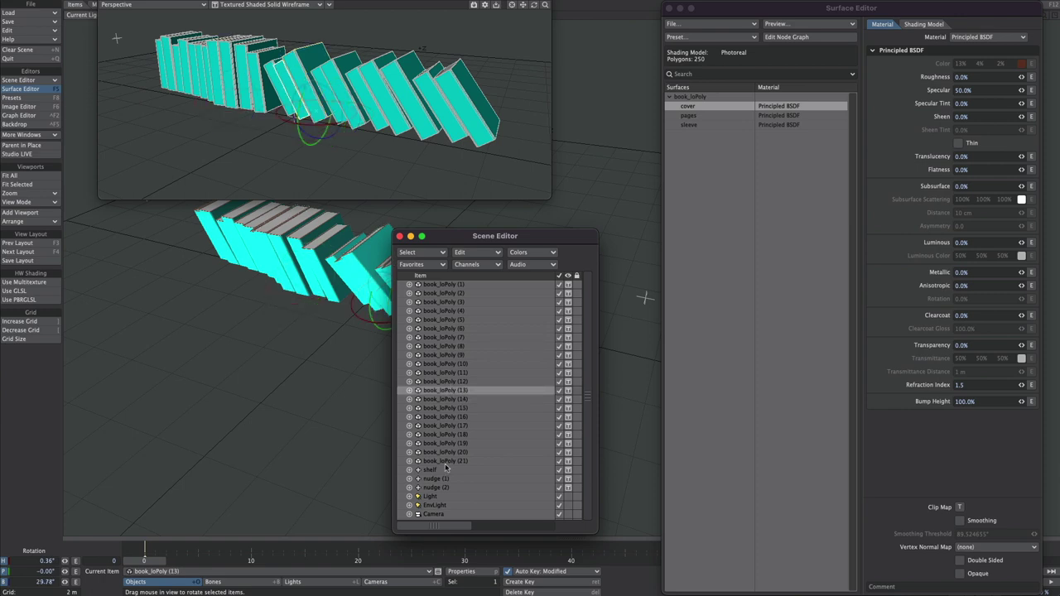
left_click(440, 408)
left_click(443, 434)
left_click(452, 453)
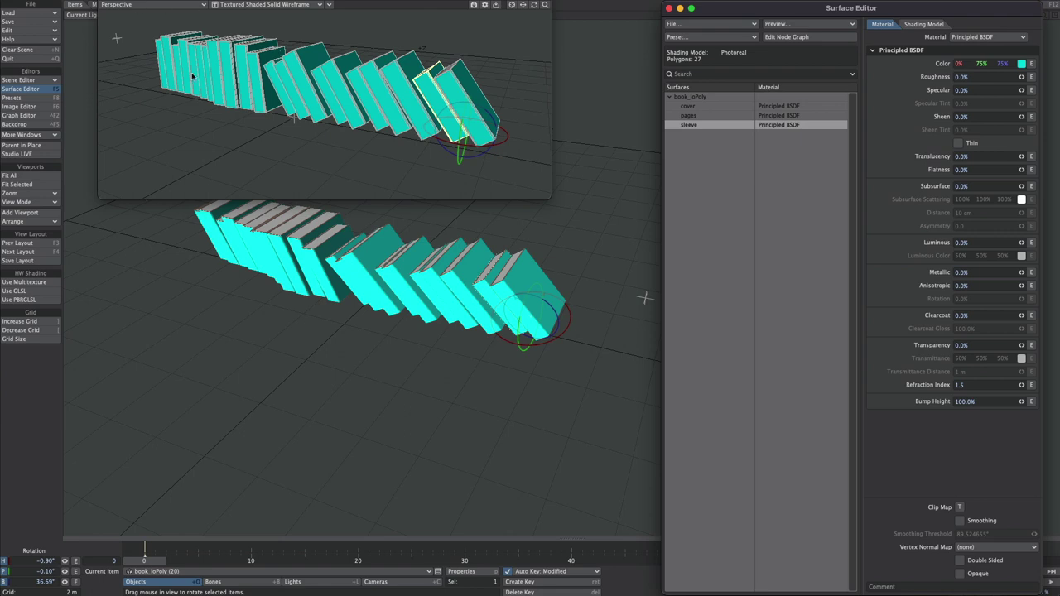
Examine the book's cover, pages and sleeve surfaces one after another in the Surface Editor.
left_click(689, 97)
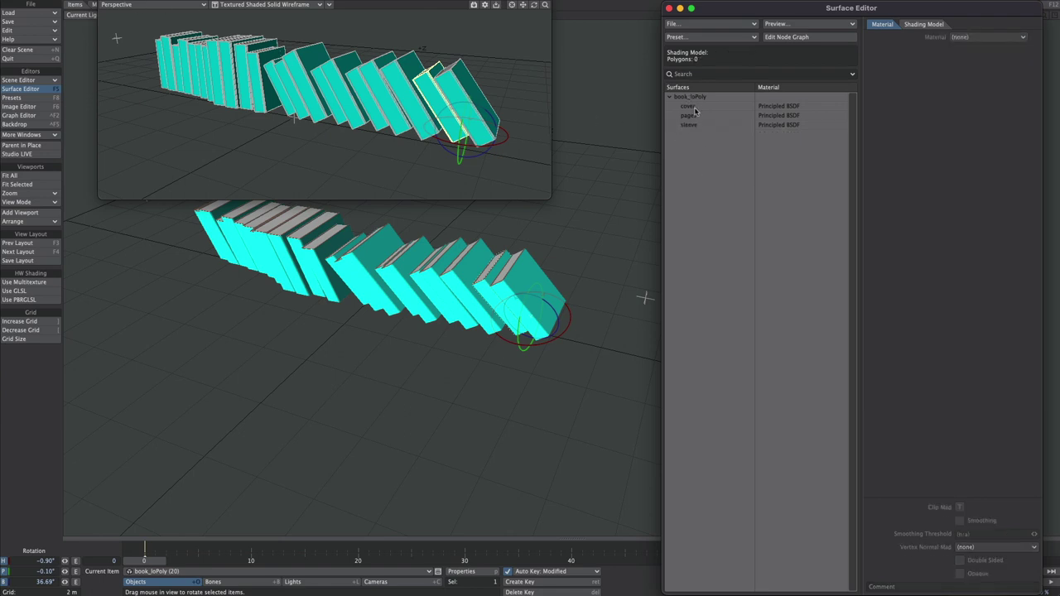
left_click(690, 106)
left_click(690, 116)
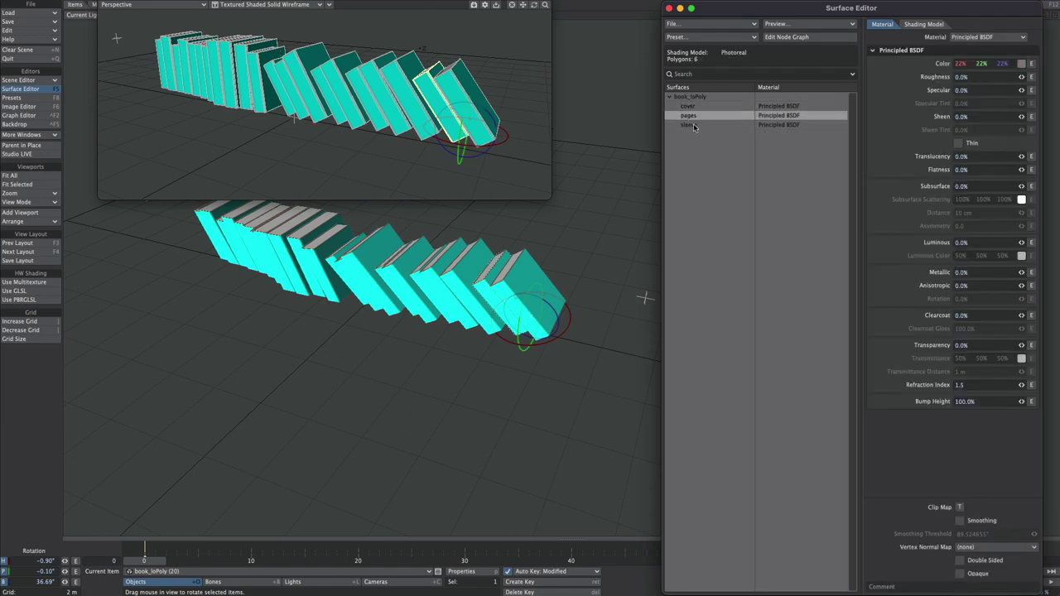
left_click(689, 125)
Switch the floating Perspective viewport to VPR and set the sleeve surface's Transparency to 100%.
left_click(222, 5)
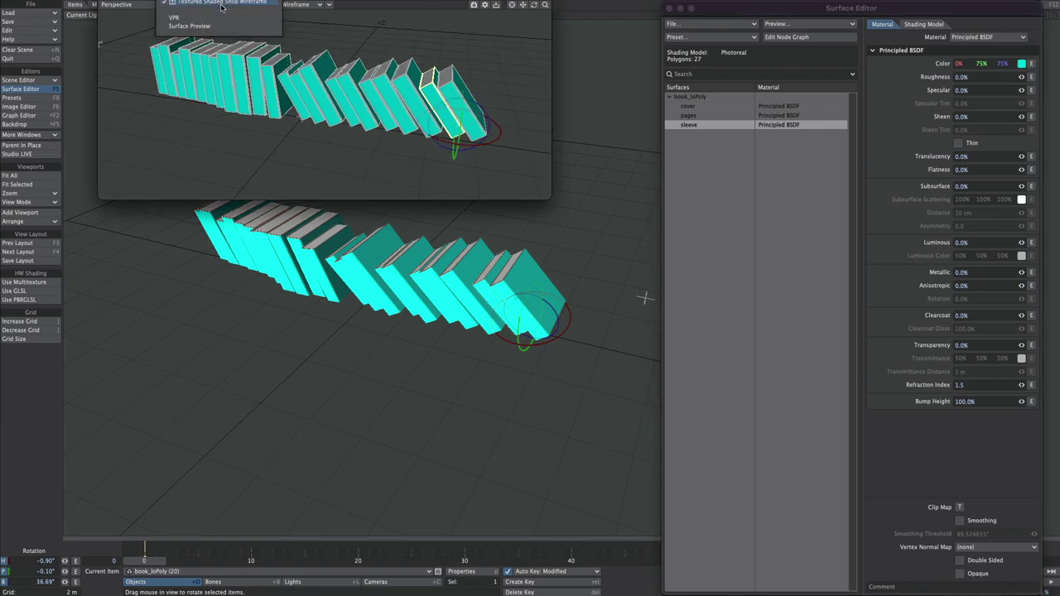
left_click(220, 20)
left_click(686, 134)
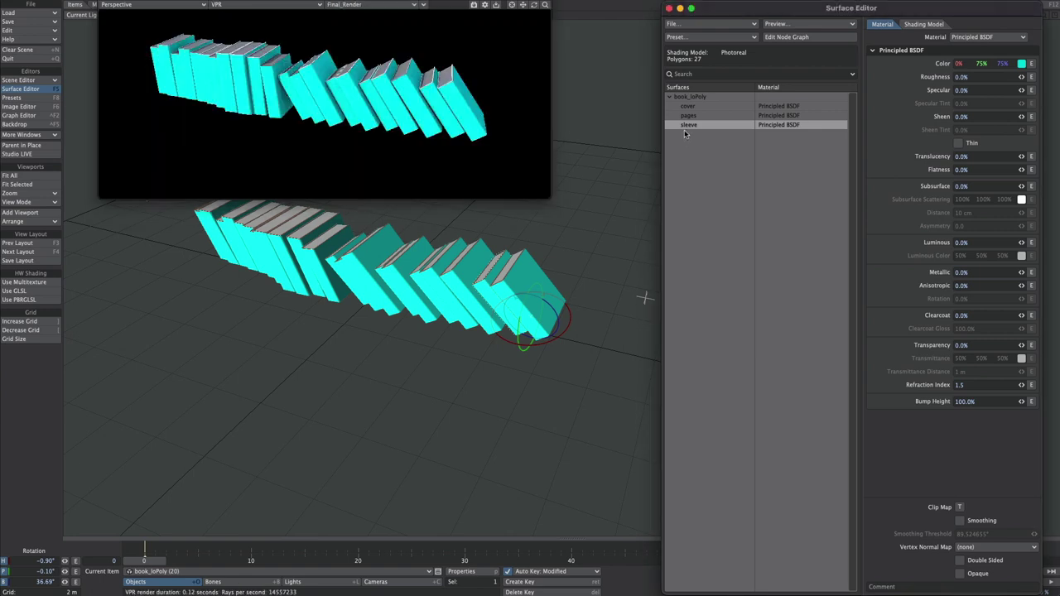
left_click(971, 345)
type("1")
key("Tab")
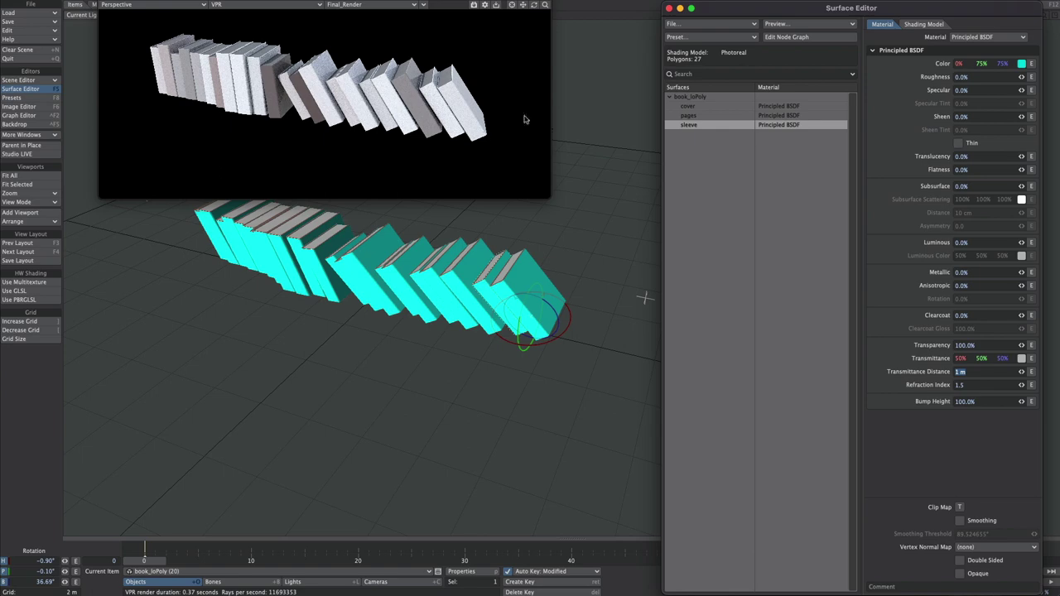
Open the cover surface's node graph and examine the settings of its Random Scalar and Gradient nodes.
left_click(688, 107)
left_click(783, 37)
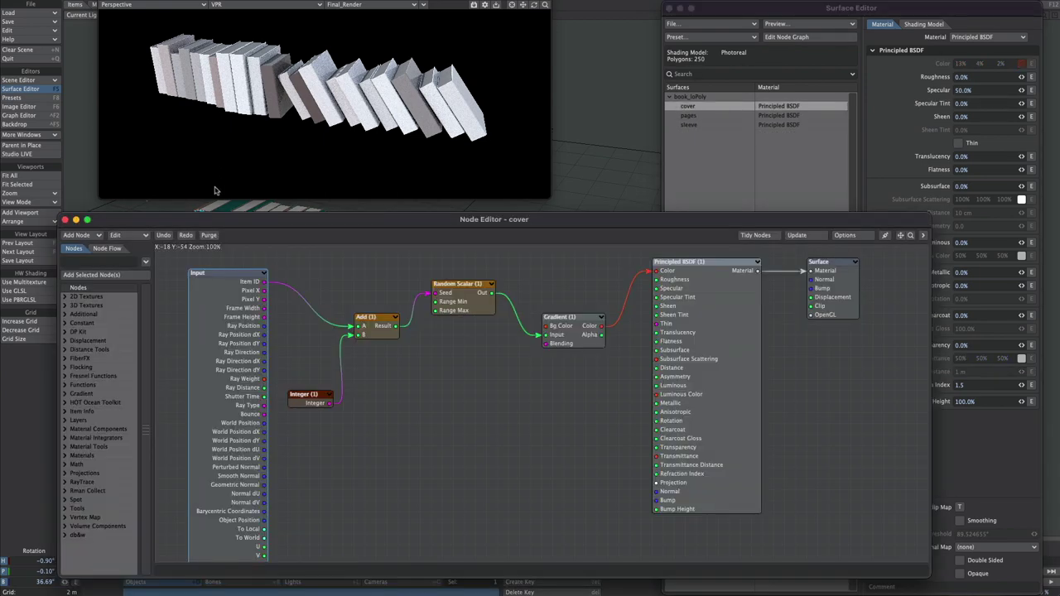
double_click(461, 302)
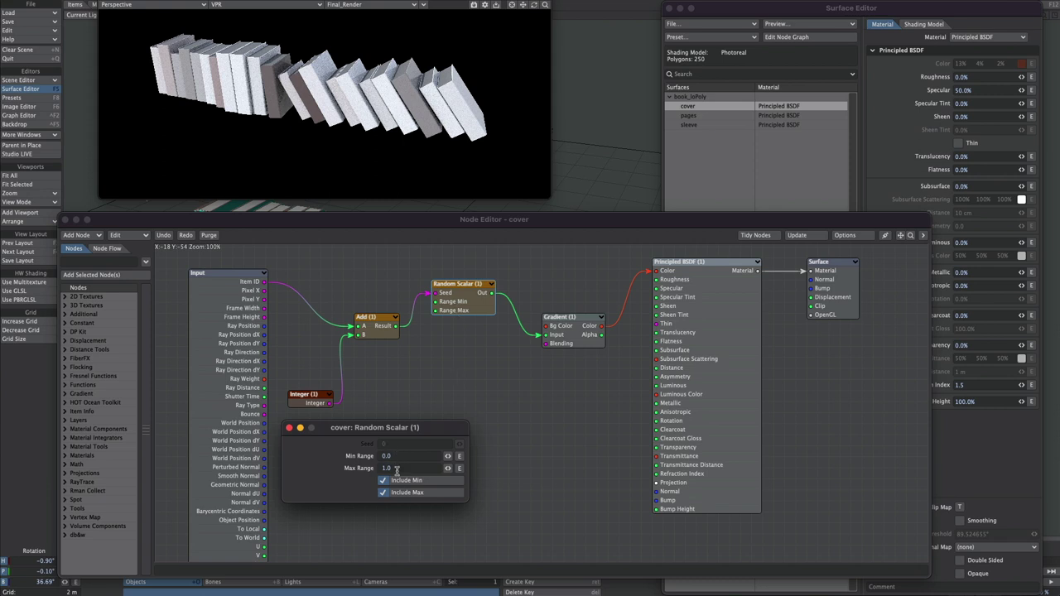
left_click(289, 428)
double_click(570, 335)
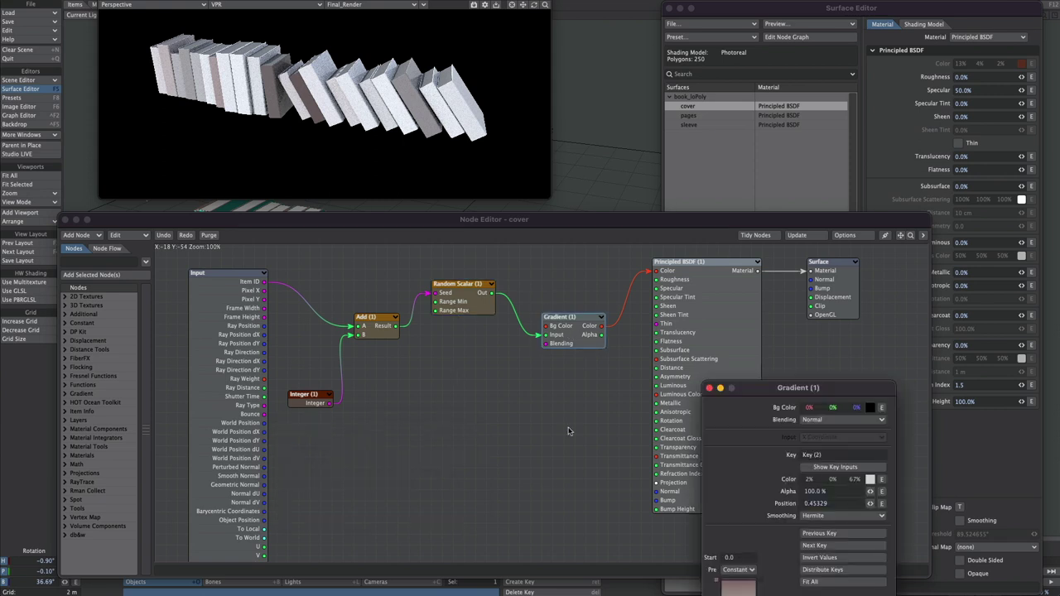
left_click_drag(767, 388, 676, 99)
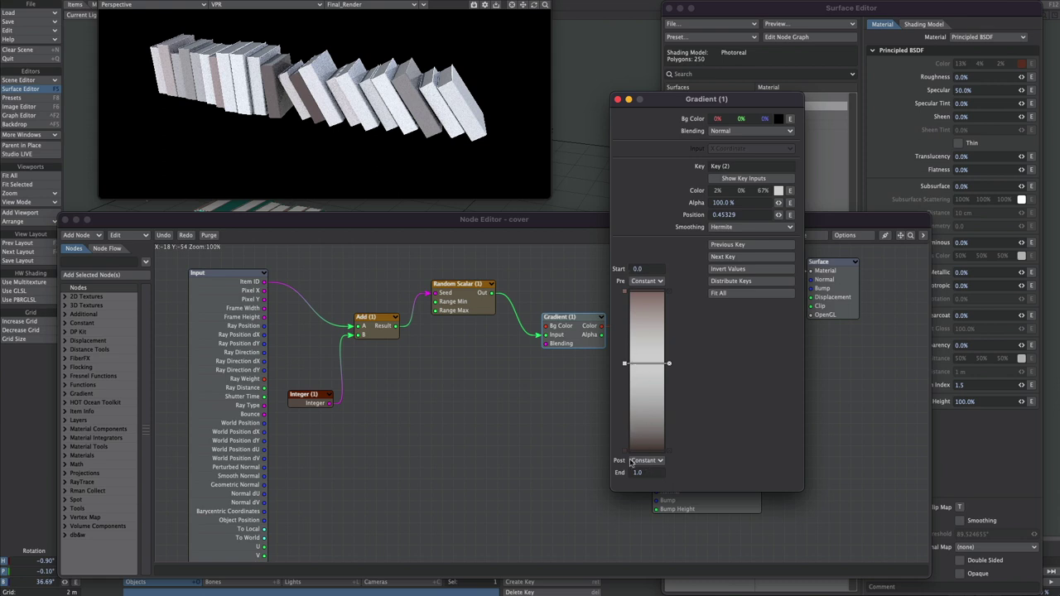
left_click(617, 99)
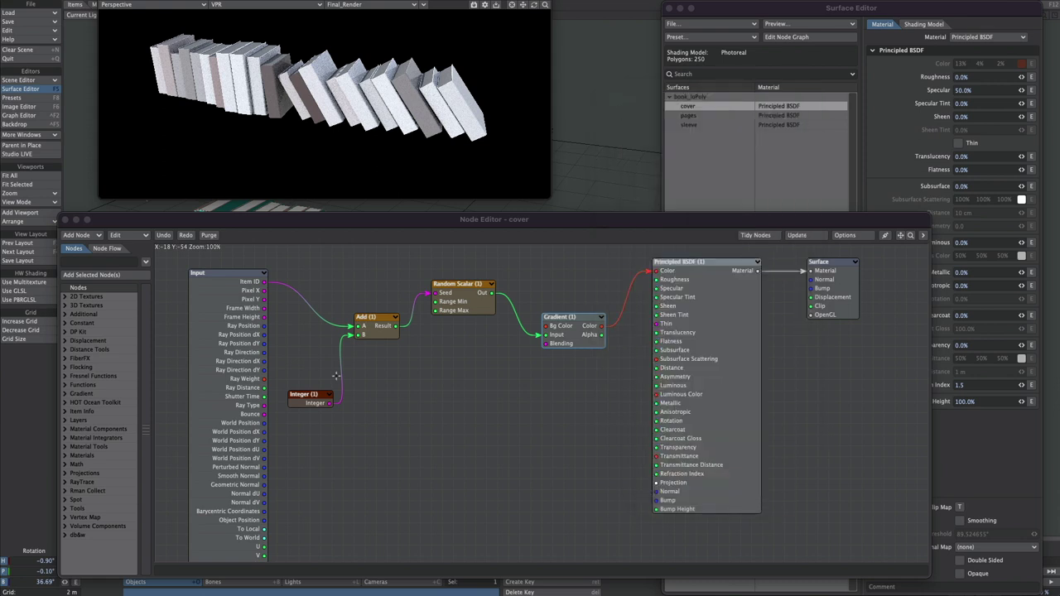
Change the value of the Integer node feeding the Add node to reshuffle the random cover colours.
double_click(308, 397)
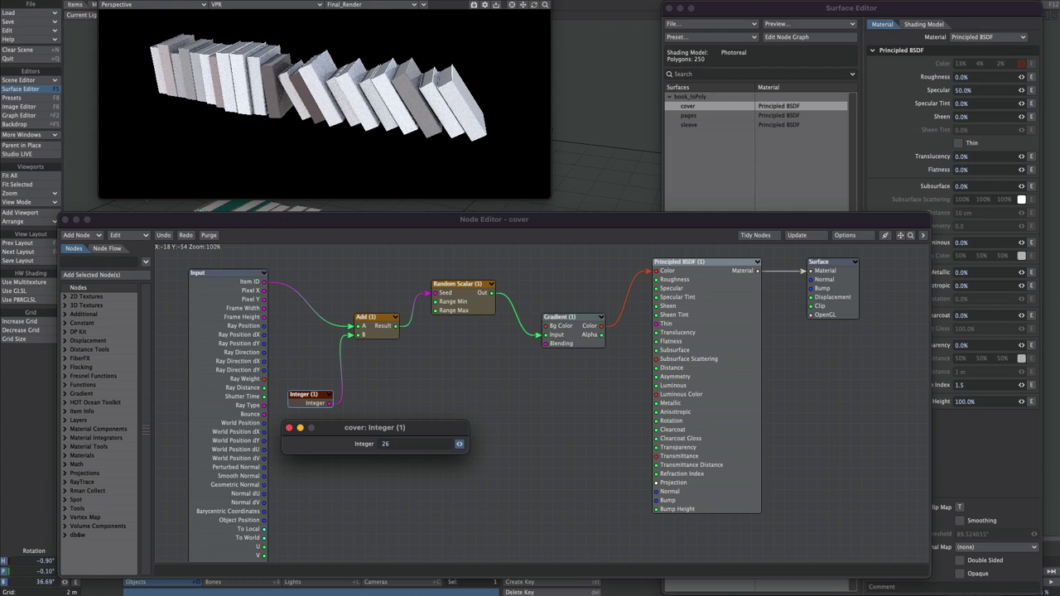
left_click_drag(462, 446, 528, 446)
left_click_drag(460, 444, 527, 444)
Set the Gradient node's middle key to position 0.46367 with colour 2%, 61%, 6%, and close its settings.
double_click(573, 318)
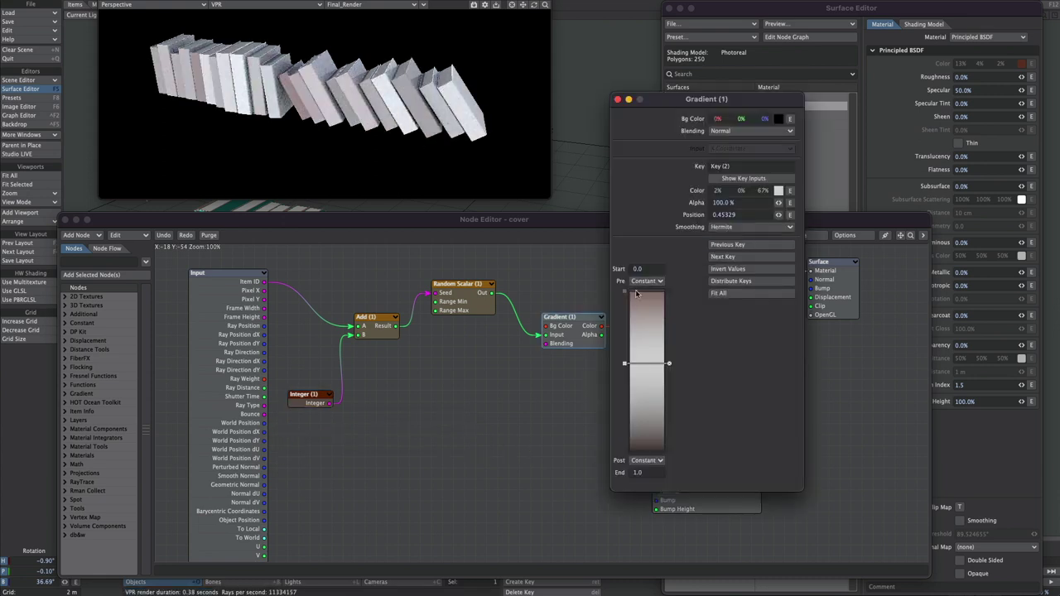
left_click(669, 365)
left_click(631, 366)
left_click_drag(742, 191, 754, 193)
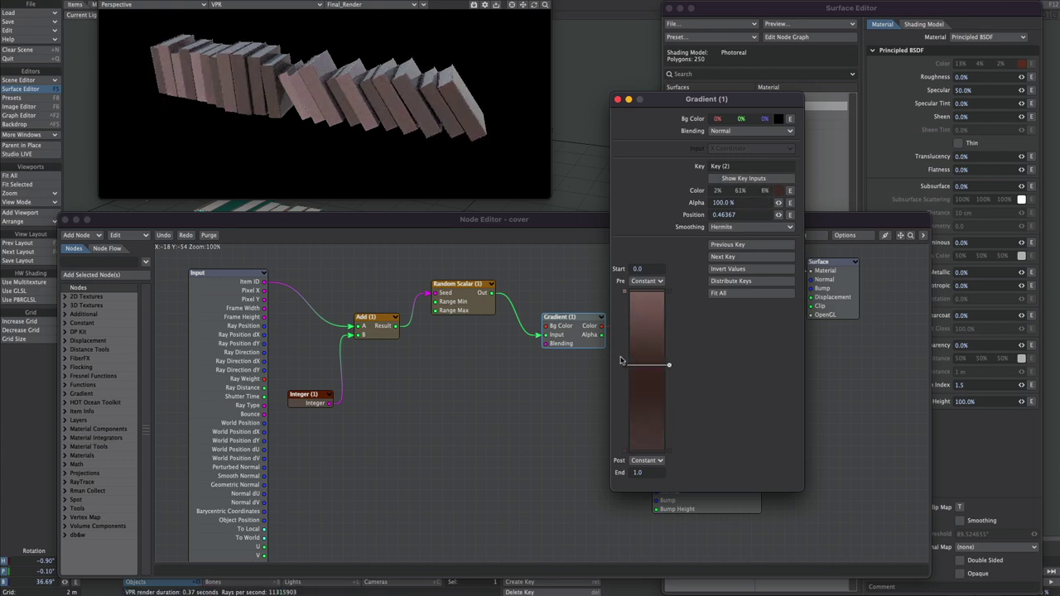
left_click(618, 99)
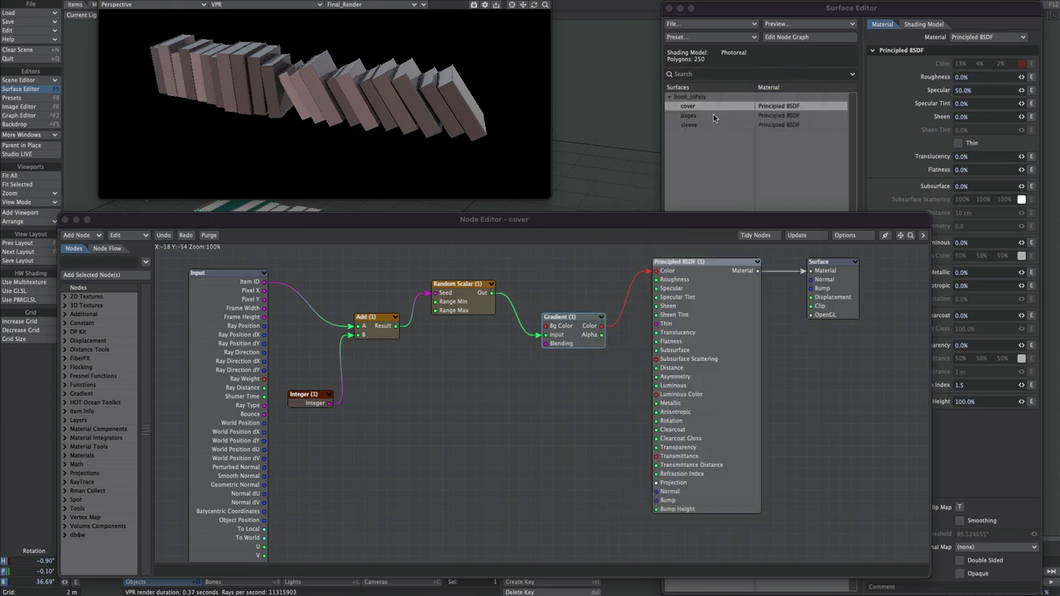
Set the sleeve surface's Transparency to 0%.
left_click(688, 153)
left_click(691, 125)
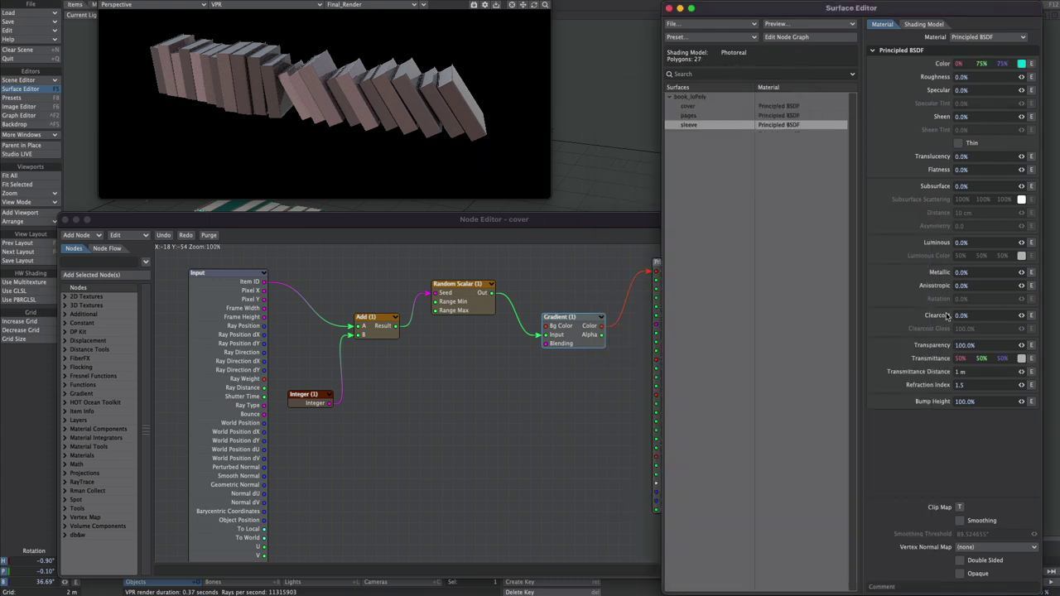
left_click_drag(974, 345, 924, 340)
type("0")
key("Tab")
Open the sleeve surface's node graph and connect the Vector Multi-Switcher's Vector output to the Principled BSDF's Color input.
left_click(763, 240)
double_click(687, 124)
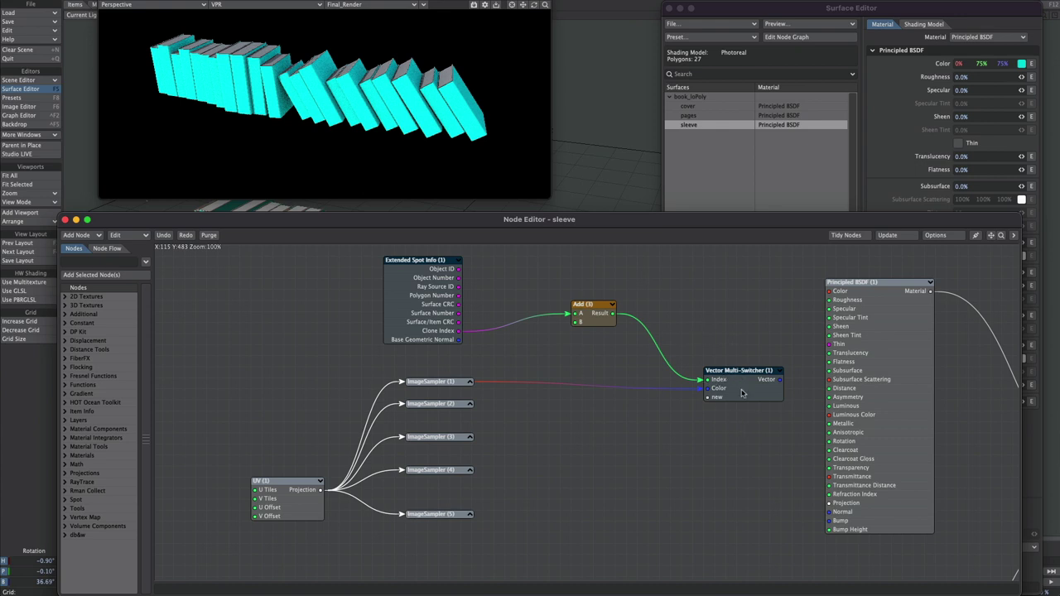
left_click_drag(778, 378, 829, 291)
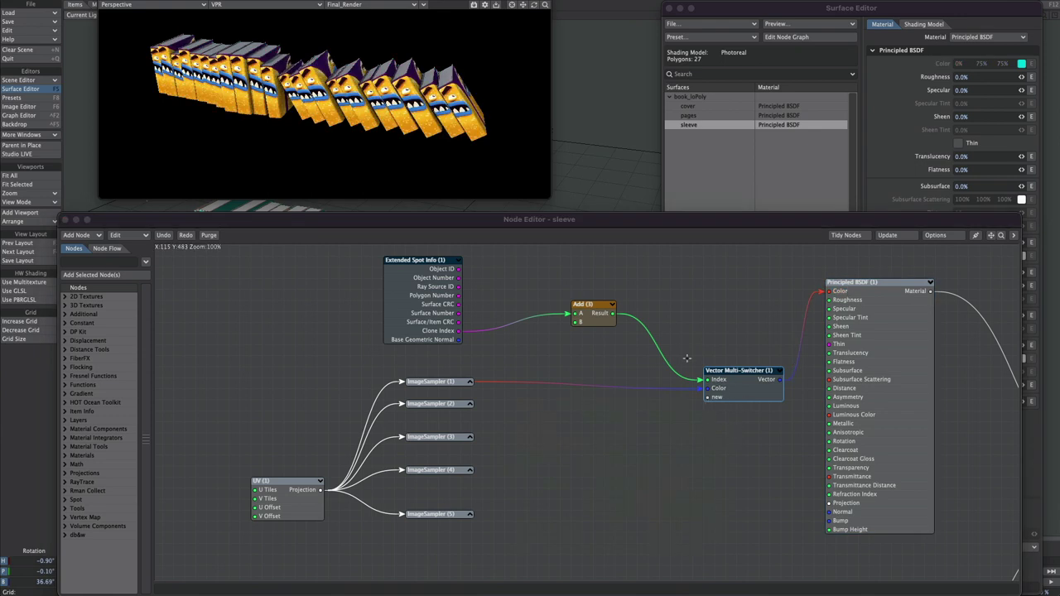
Connect ImageSampler (2)'s Color output to the Vector Multi-Switcher's new input and check the switcher's index and repeat settings.
double_click(727, 388)
left_click(467, 404)
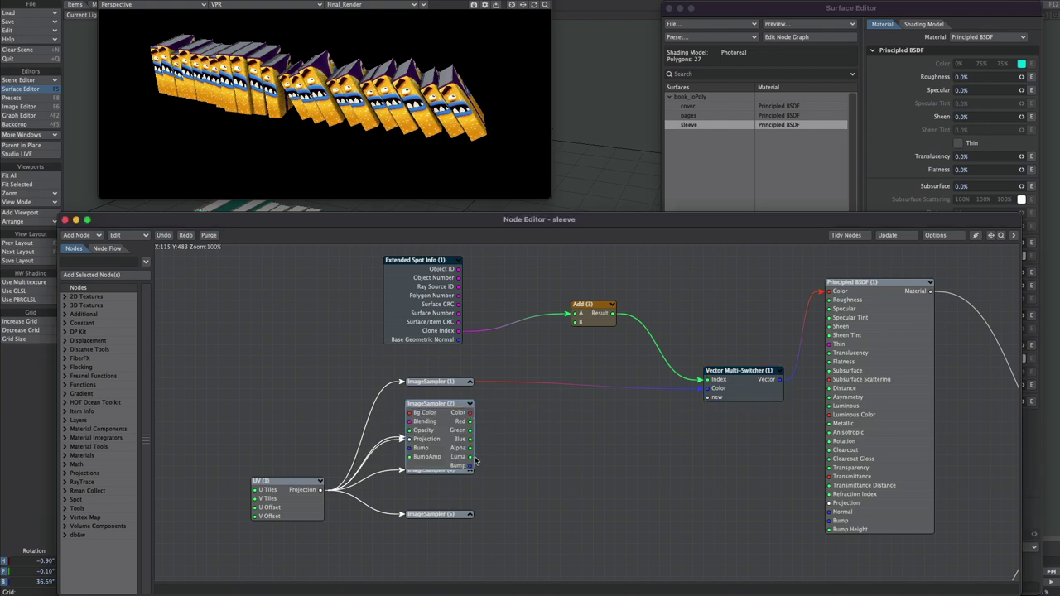
left_click_drag(470, 413, 710, 398)
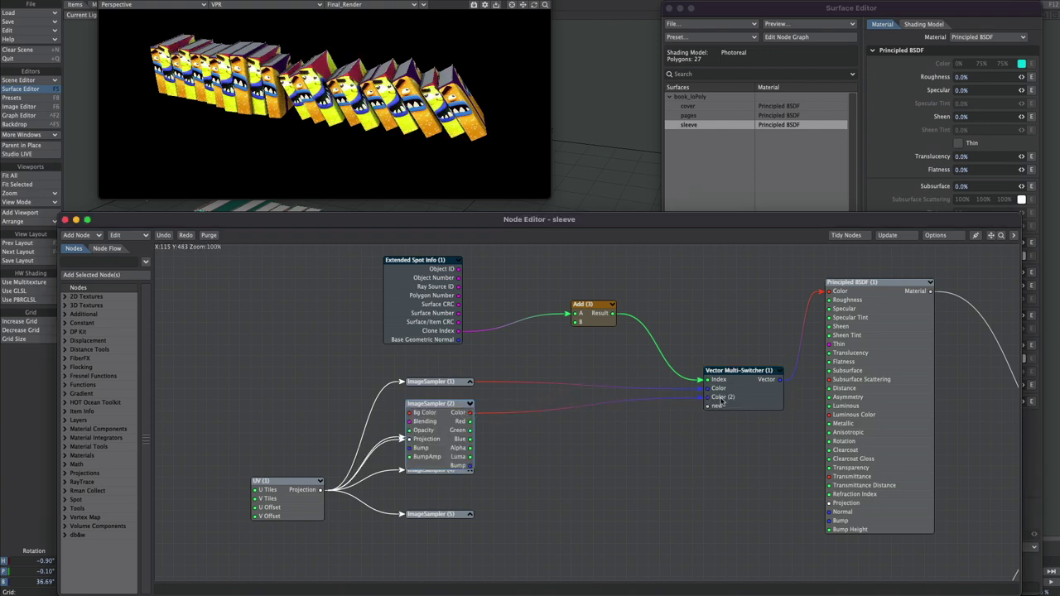
left_click(470, 404)
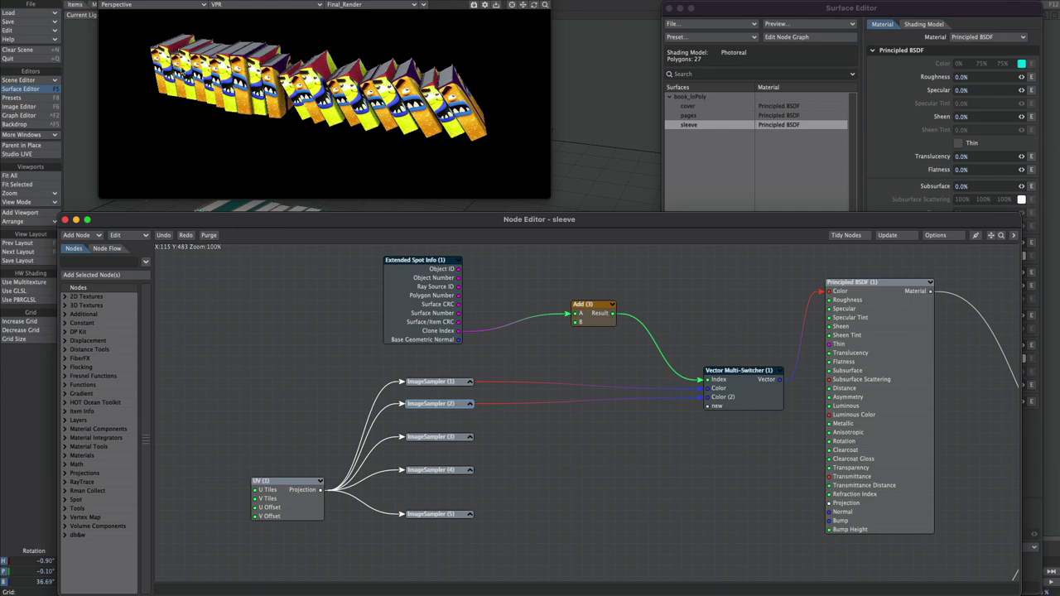
double_click(730, 386)
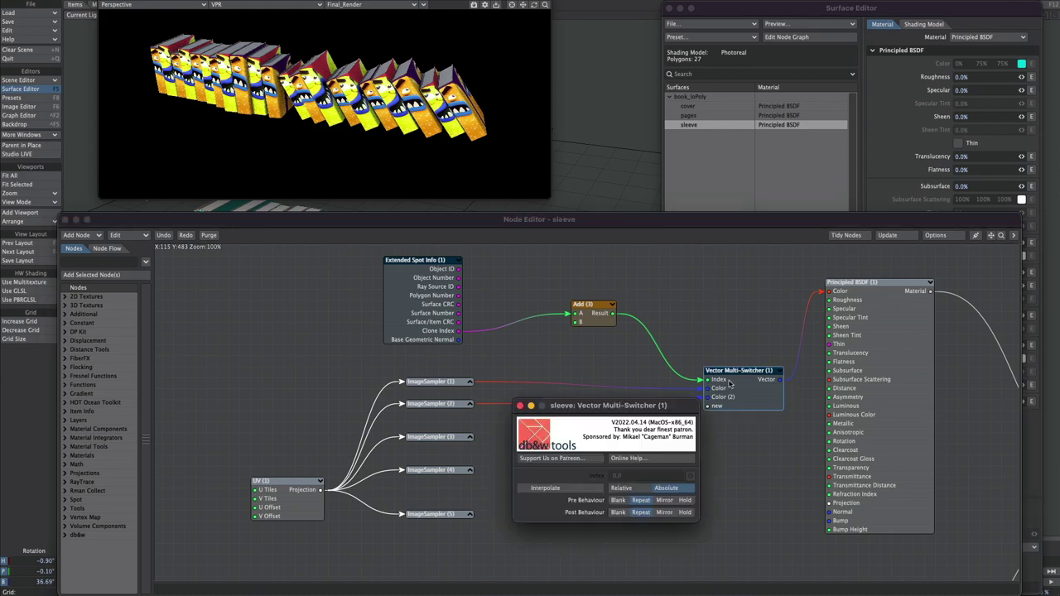
left_click(520, 406)
Connect the Color outputs of ImageSampler (3), (4) and (5) to successive new inputs on the Vector Multi-Switcher, keeping the sampler nodes collapsed.
left_click(469, 436)
left_click_drag(470, 446, 709, 406)
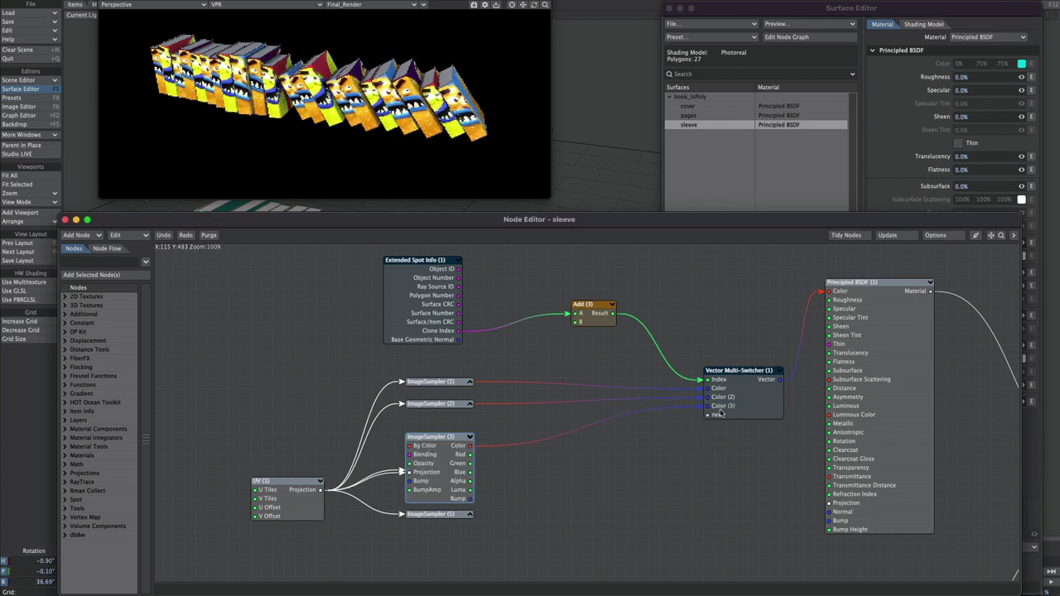
left_click(470, 437)
left_click(470, 470)
left_click_drag(470, 479, 709, 414)
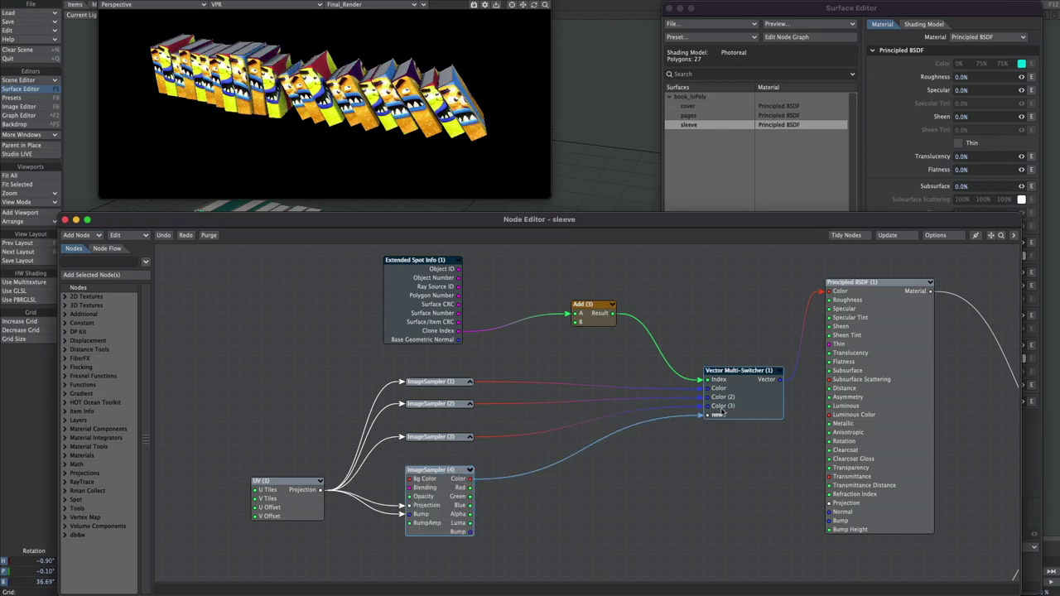
left_click(470, 470)
left_click(469, 514)
left_click_drag(470, 522, 708, 423)
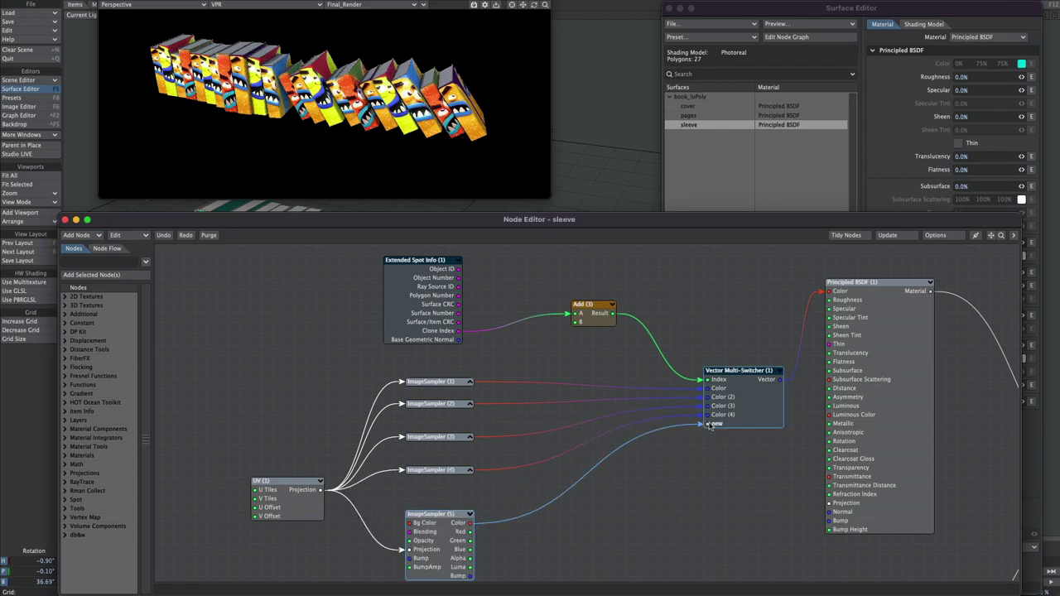
left_click(469, 515)
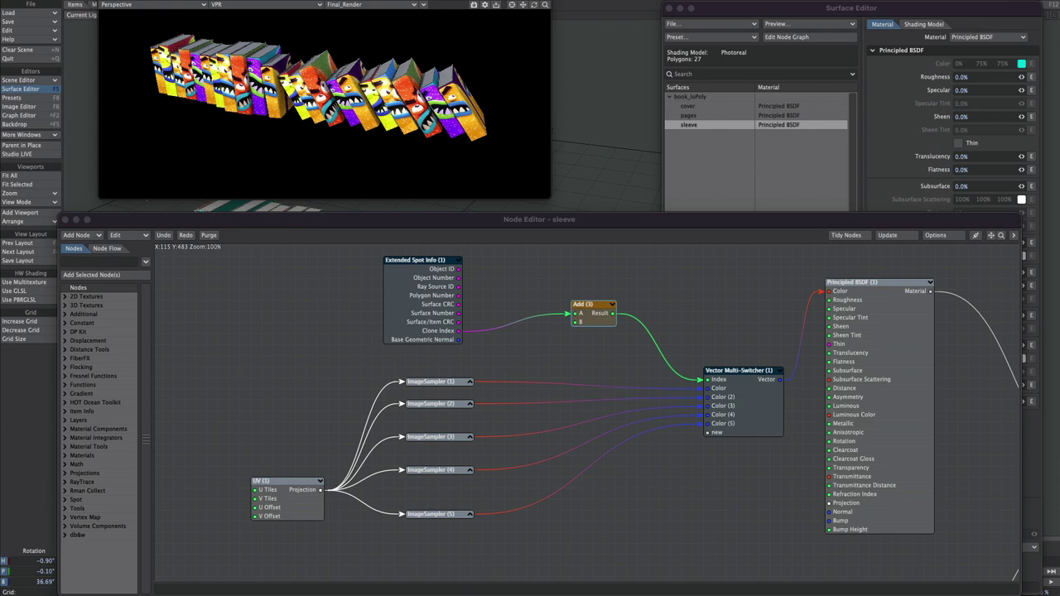
Add an Integer node feeding the Add node's B input and set its value to 20.
double_click(592, 317)
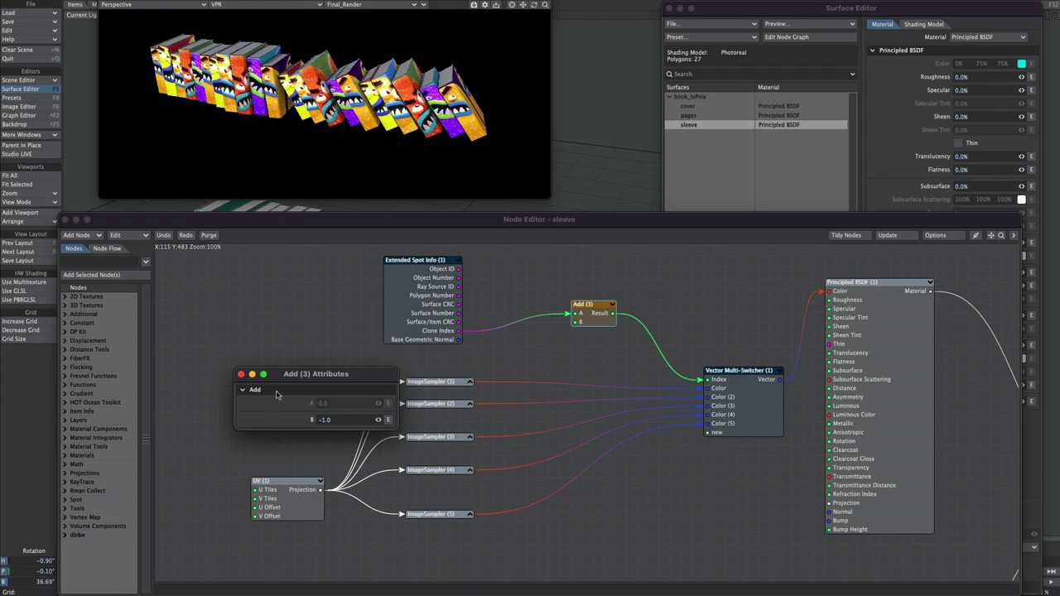
left_click(241, 374)
type("inf")
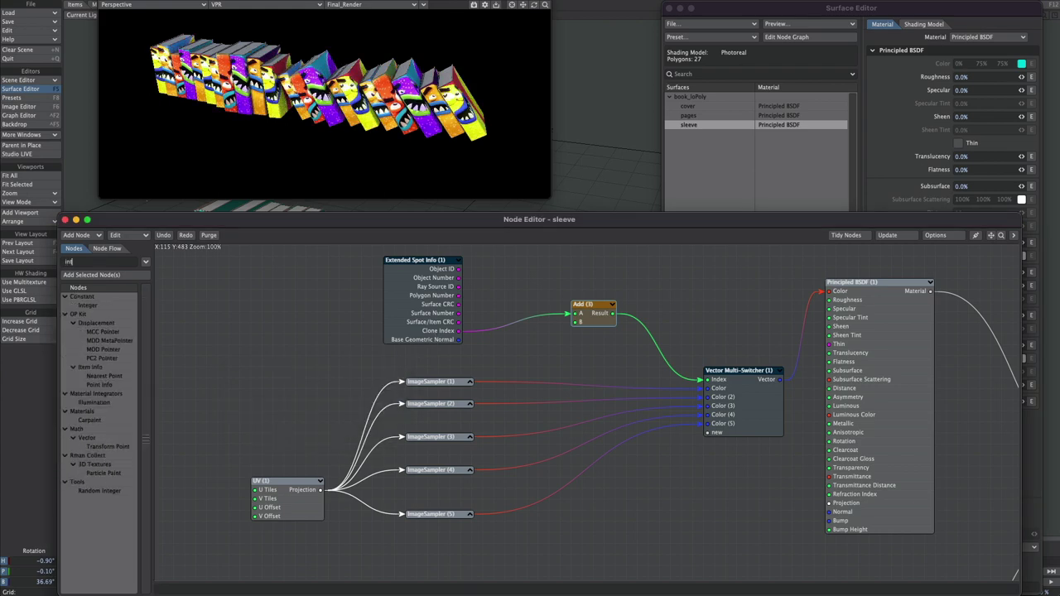
double_click(81, 306)
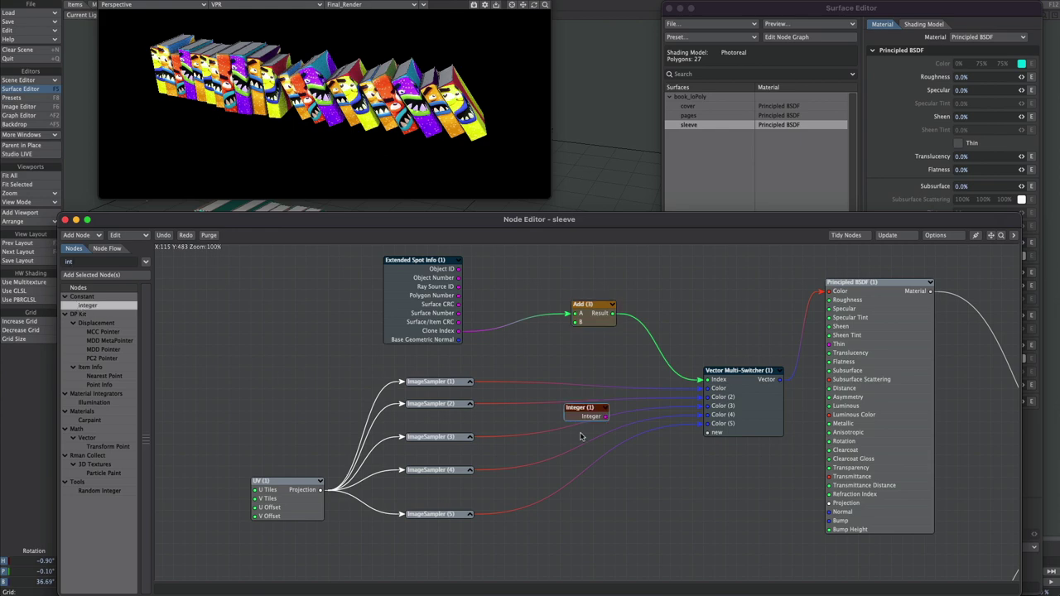
double_click(497, 362)
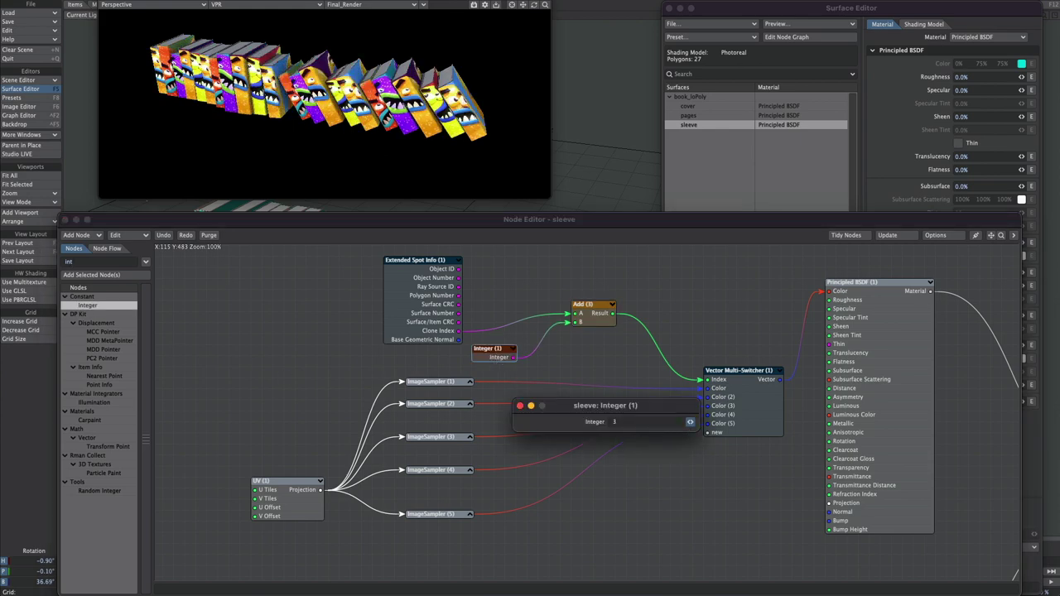
mouse_move(690, 422)
left_mouse_down()
mouse_move(709, 427)
mouse_move(692, 424)
left_mouse_up()
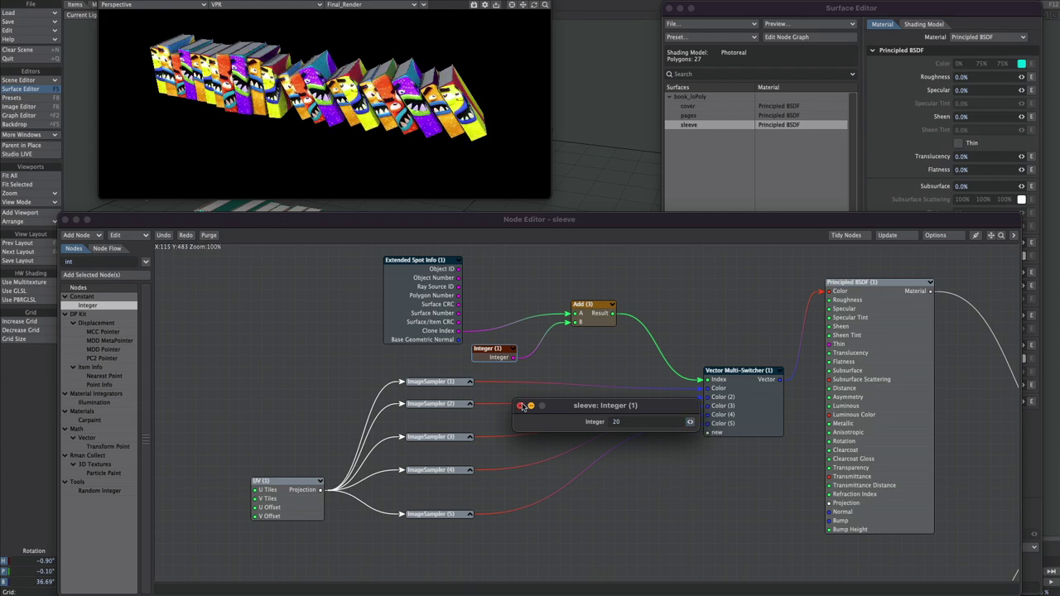
left_click(521, 406)
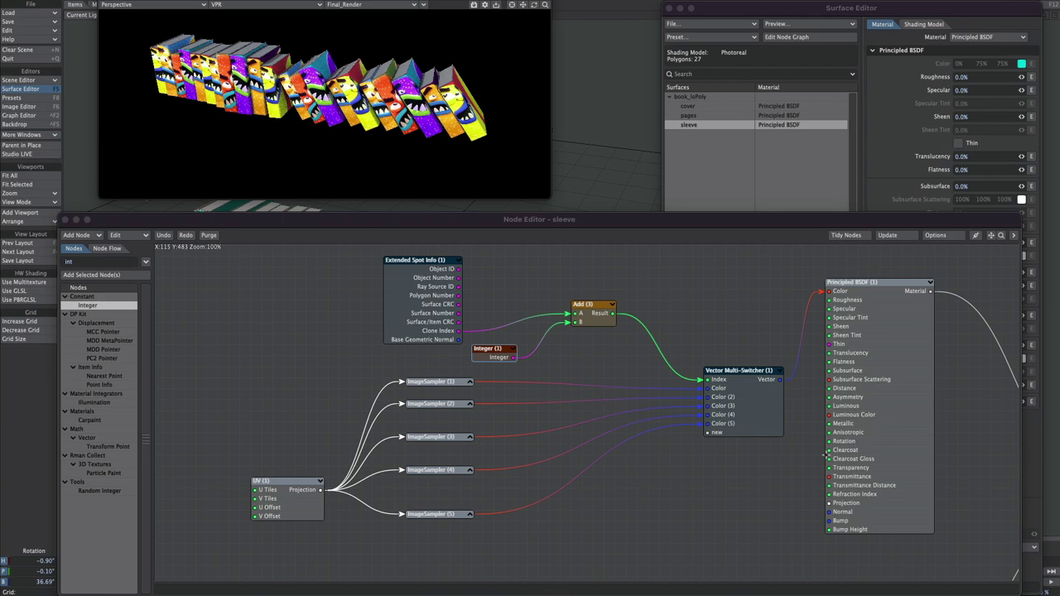